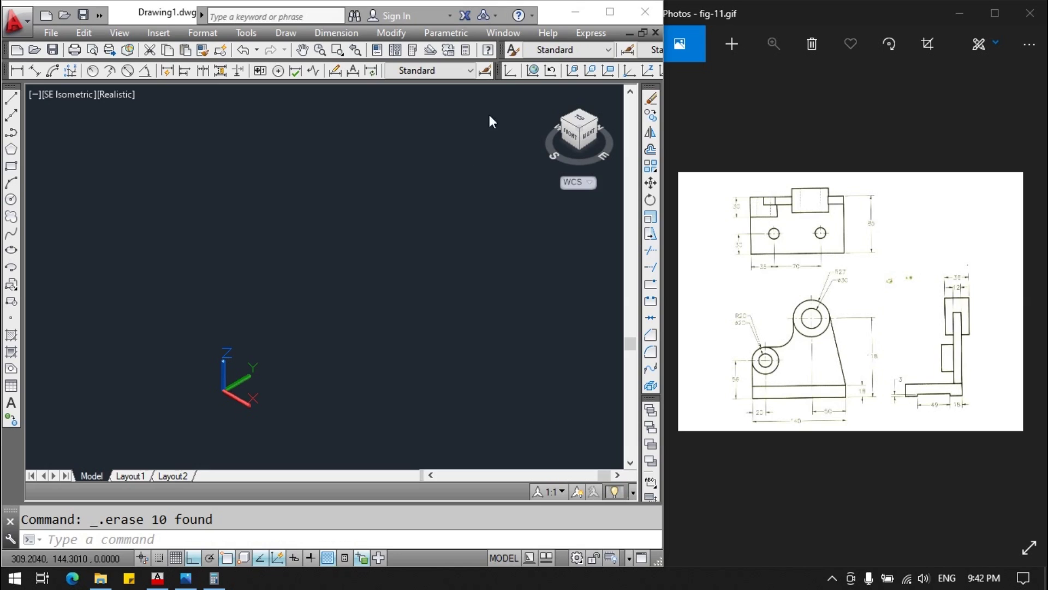
Create a UCS at origin 0,0 with its XY plane tilted upright so Y points up.
click(509, 71)
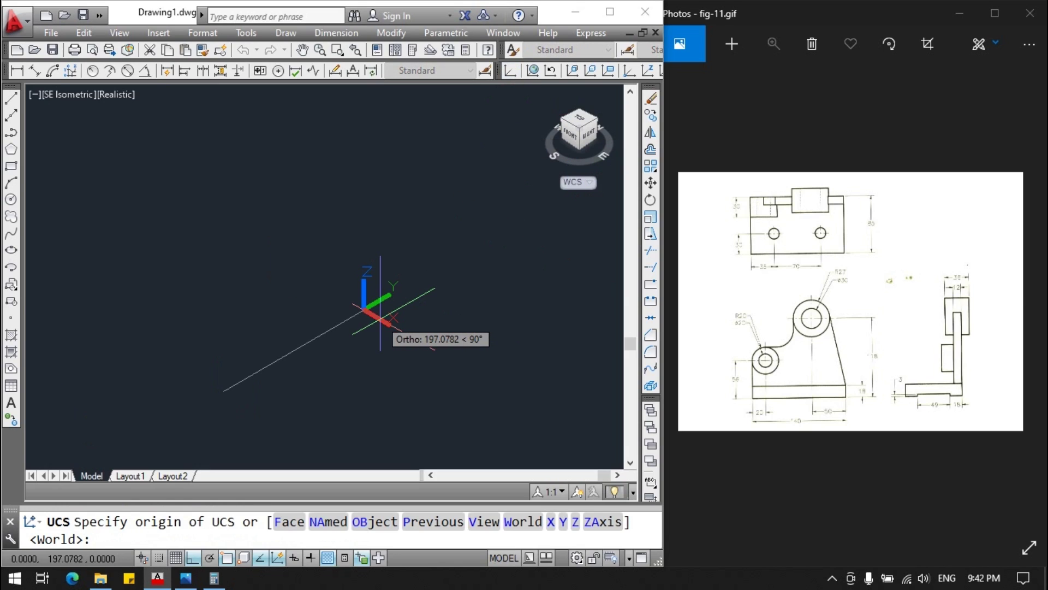
key(Return)
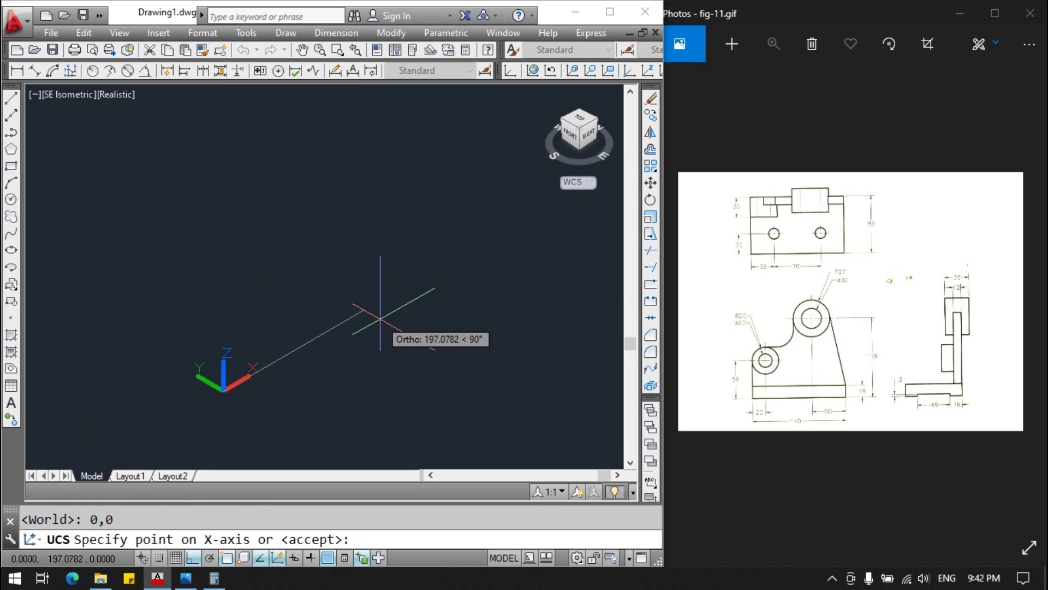
click(380, 318)
click(238, 198)
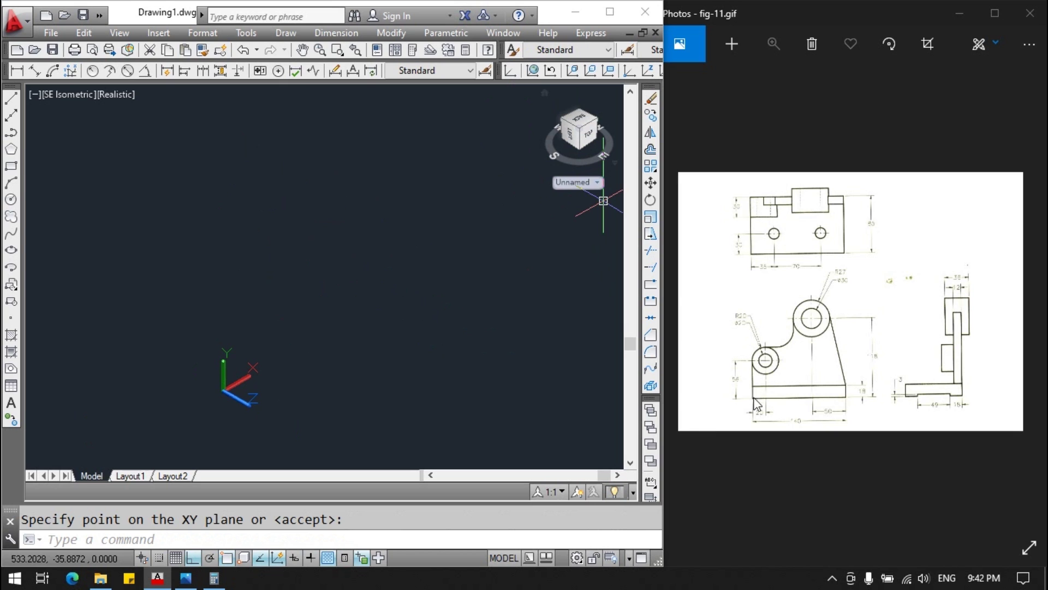
text(rec)
key(Return)
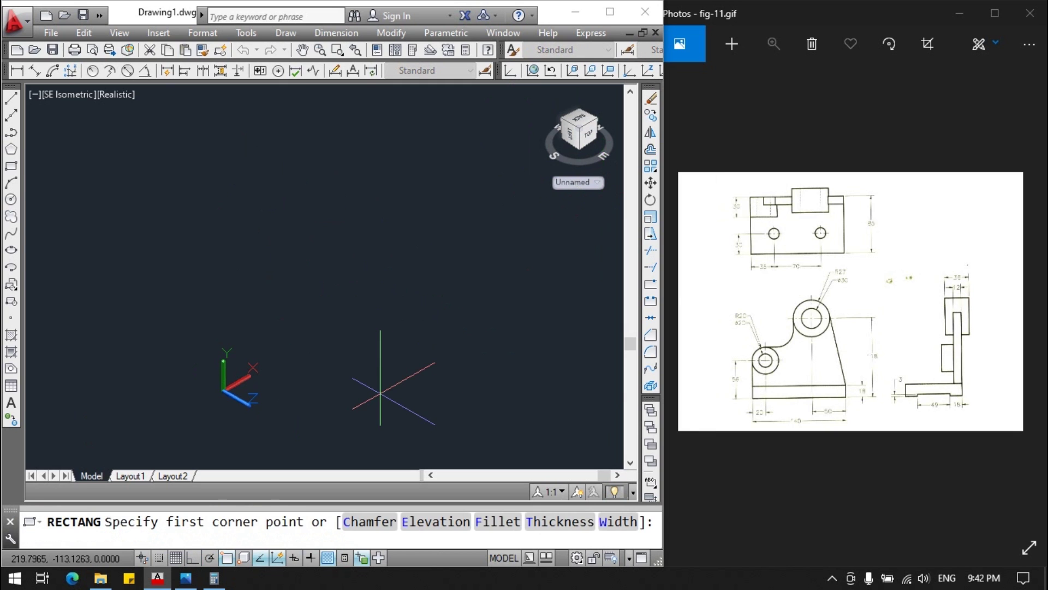
key(Return)
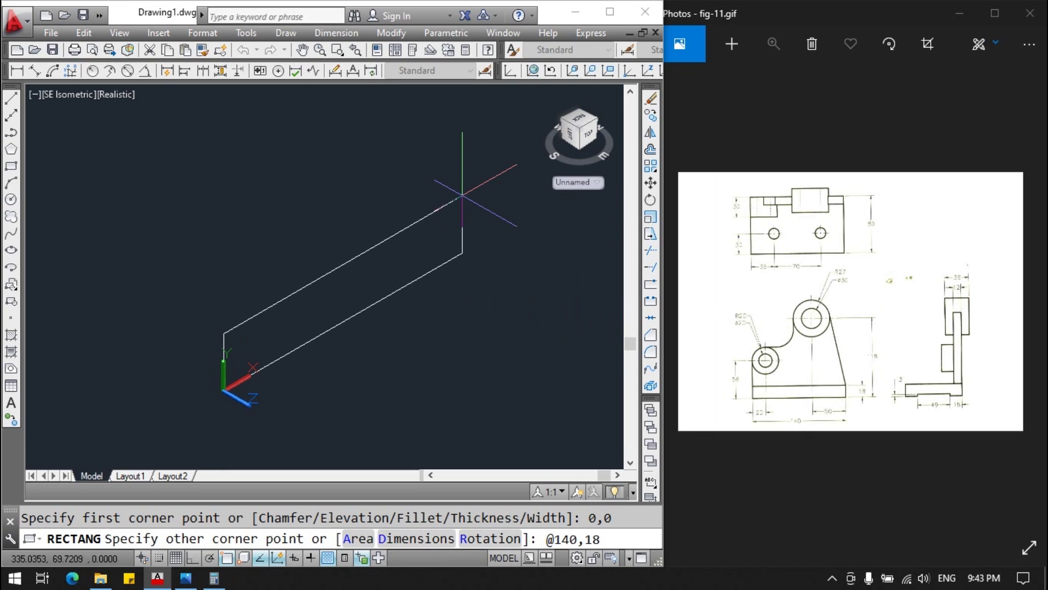
key(Return)
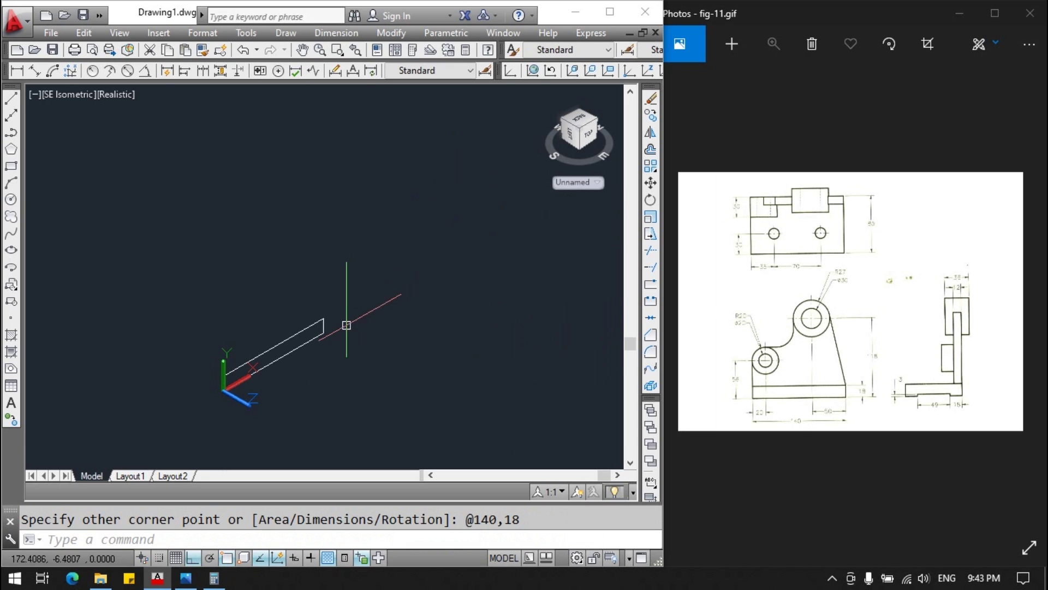
scroll(217, 408, up, 2)
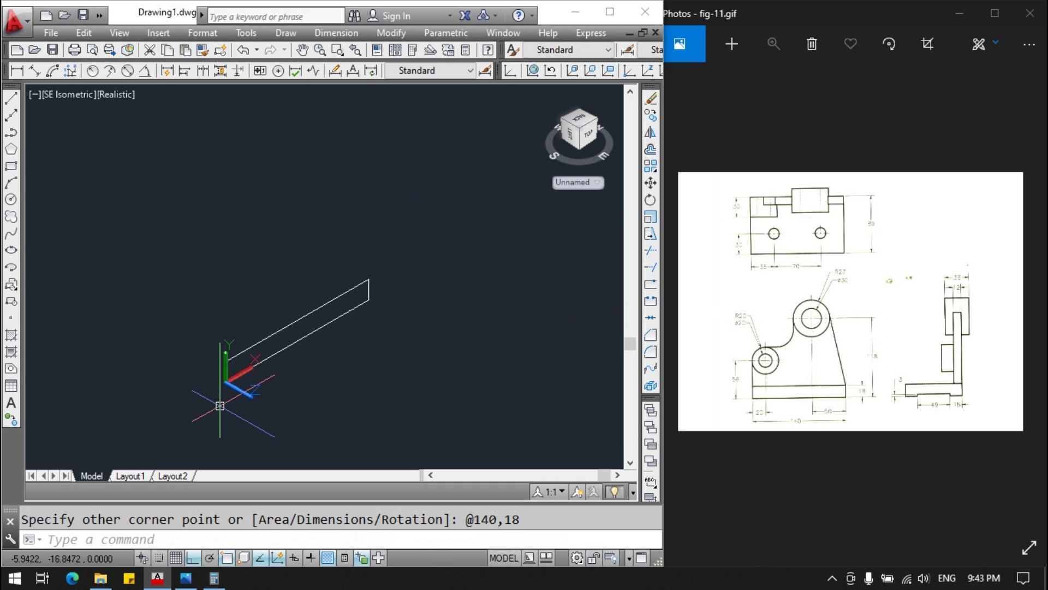
Extrude the 140 by 18 rectangle 85 units into the solid base block.
text(e)
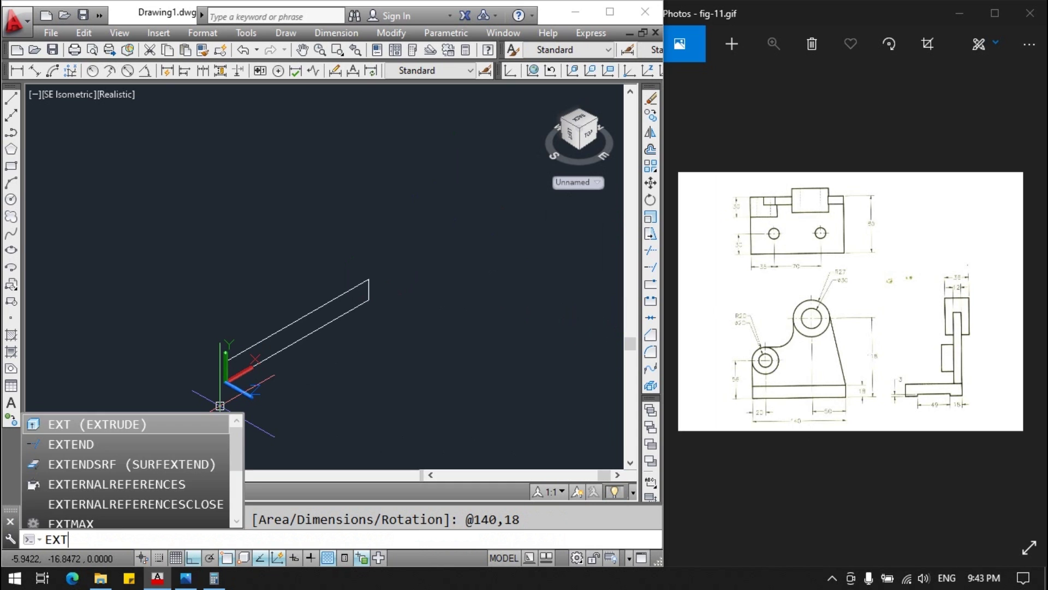
key(Return)
click(266, 338)
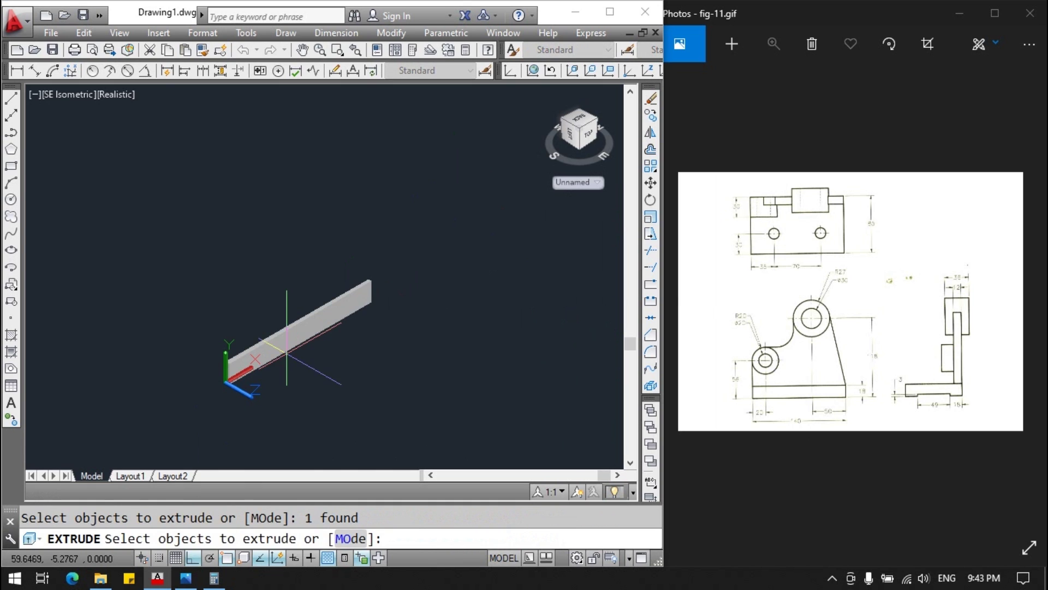
key(Return)
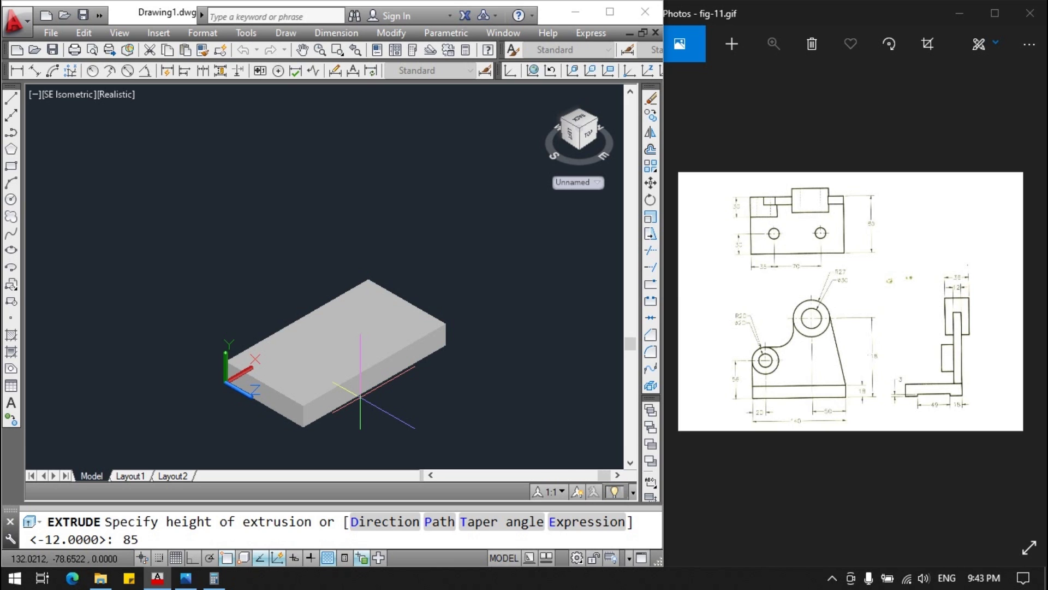
text(85)
key(Return)
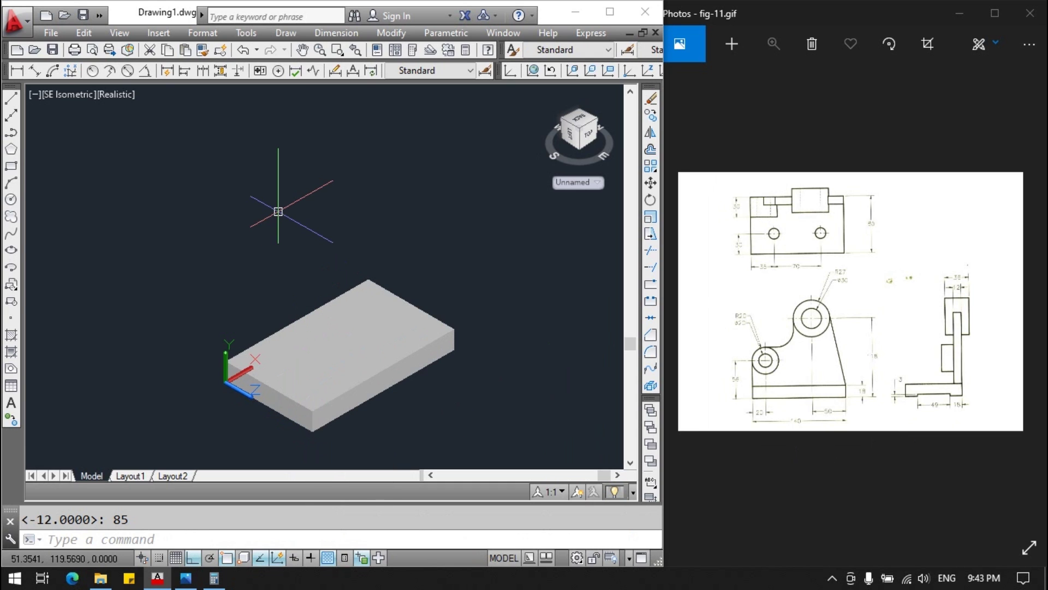
Draw a radius-20 circle centred at 20,56.
text(r)
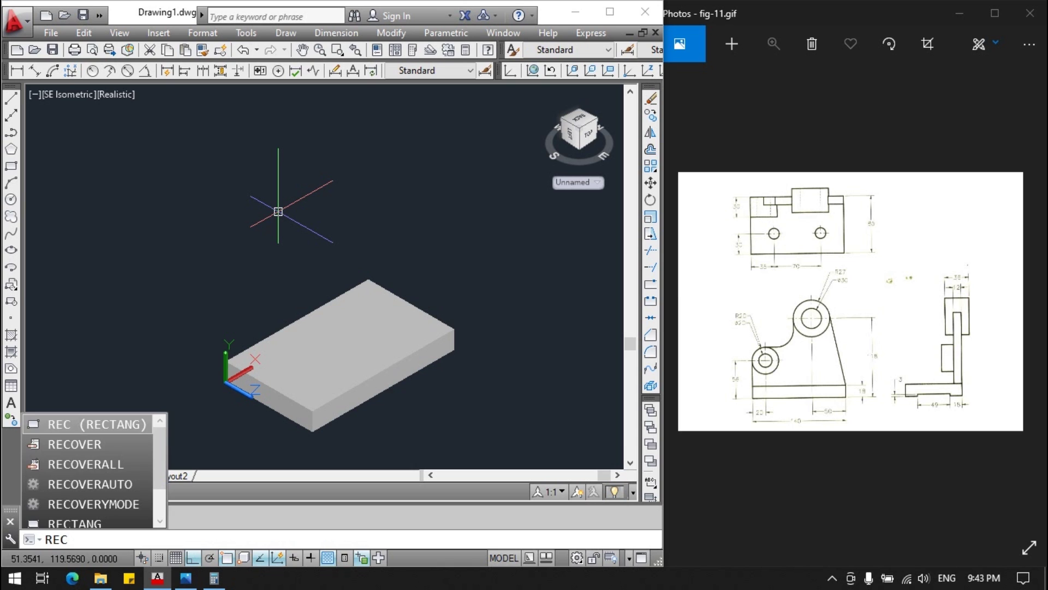
key(Escape)
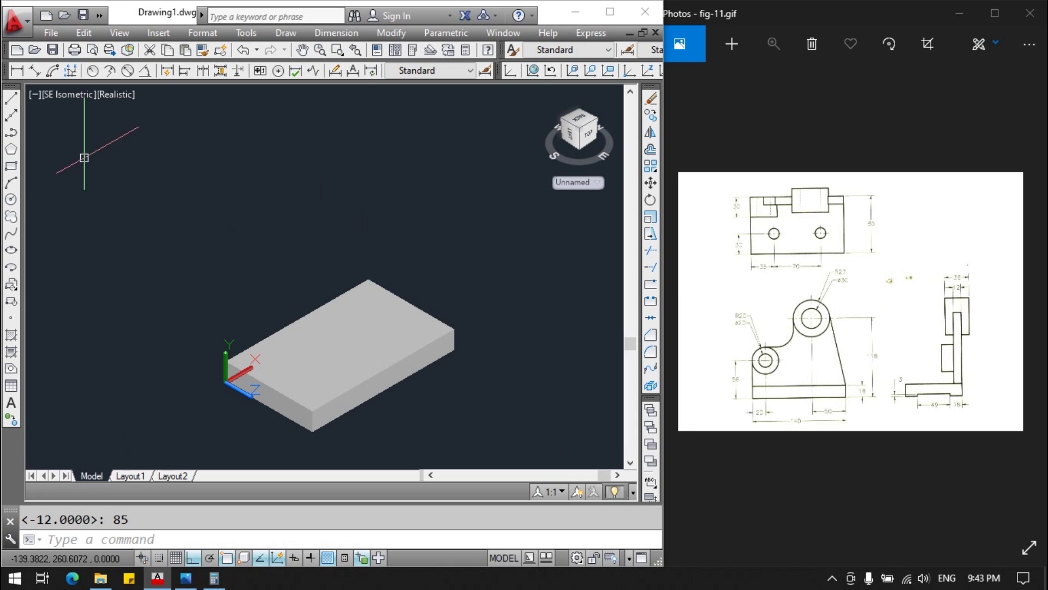
click(11, 200)
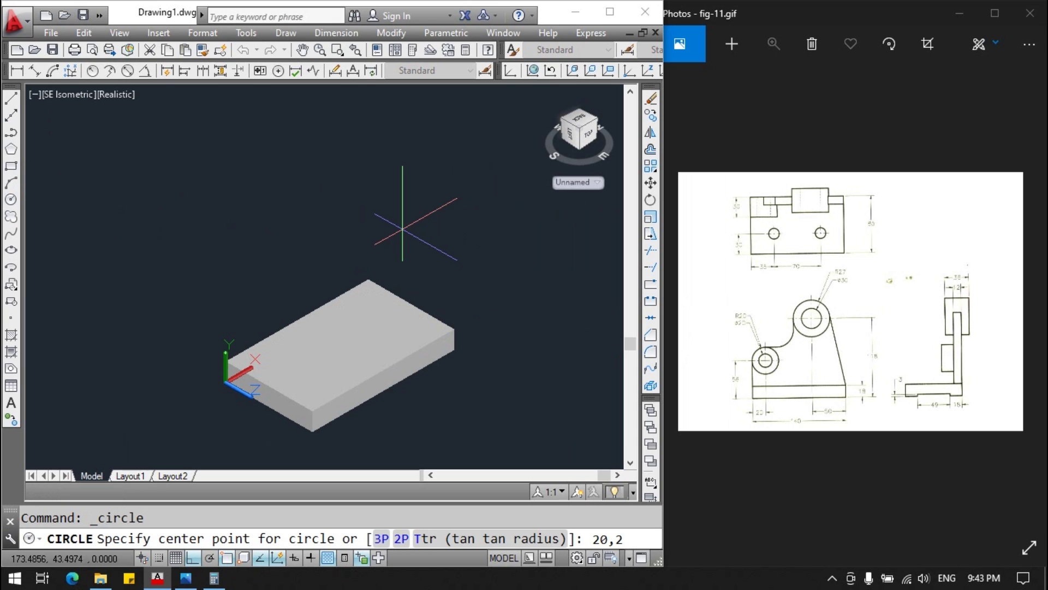
text(56)
key(Return)
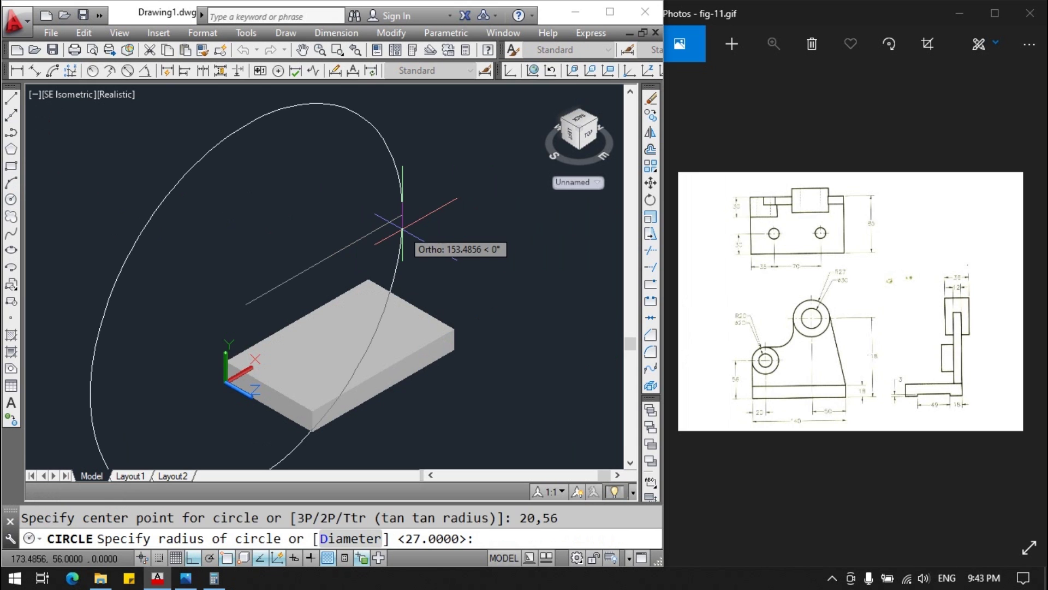
text(20)
key(Return)
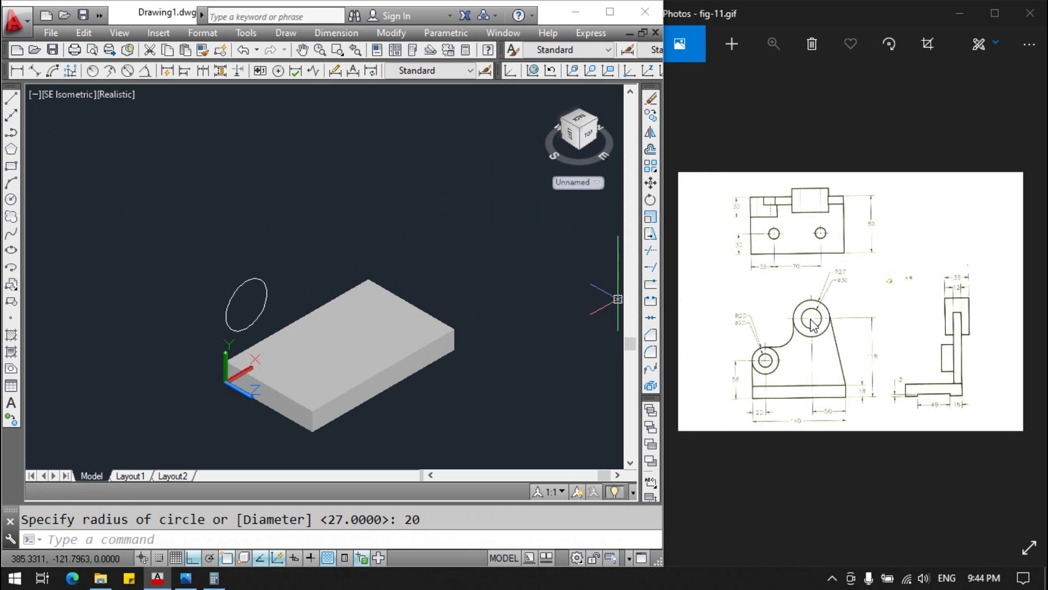
Draw a radius-27 circle centred at 90,118.
click(11, 199)
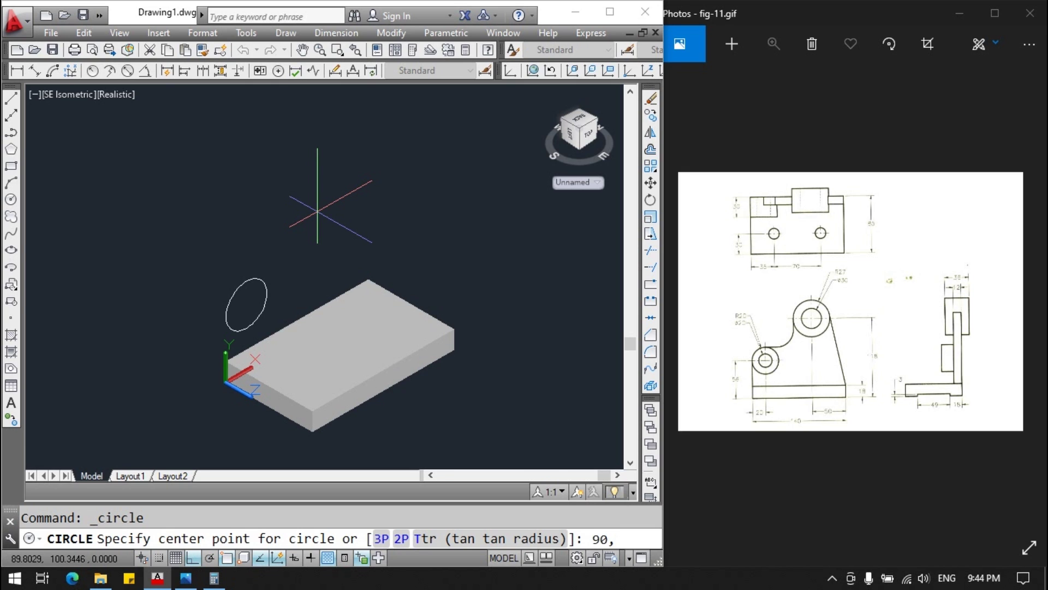
text(90,11)
text(8)
key(Return)
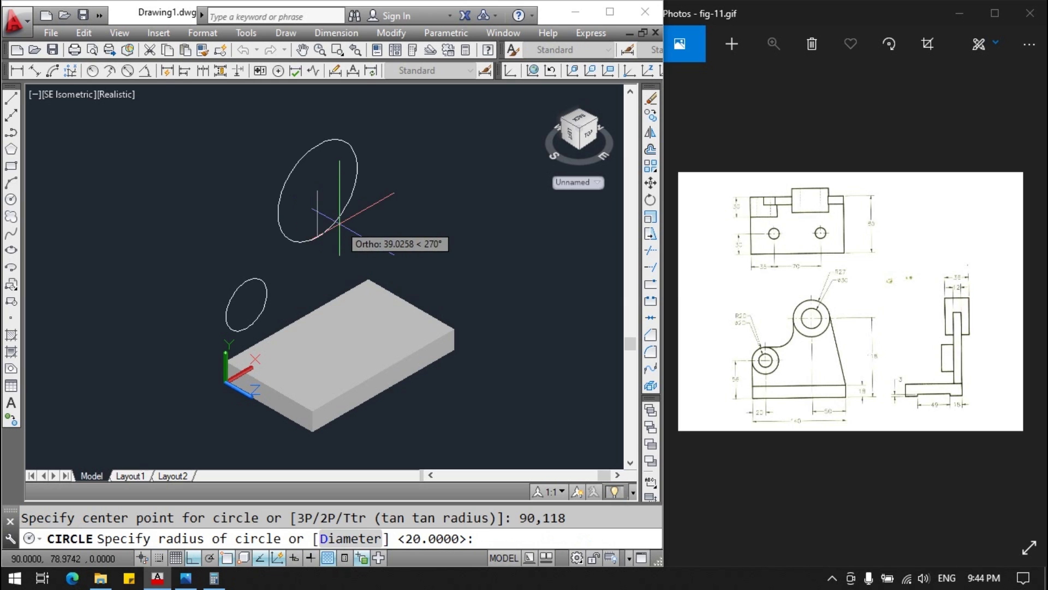
text(27)
key(Return)
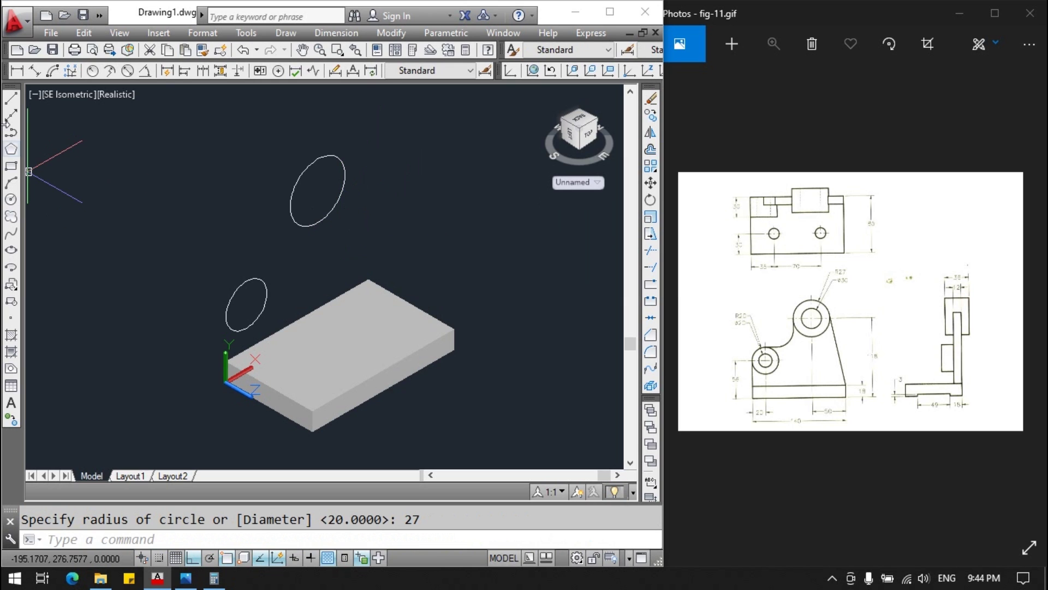
click(11, 99)
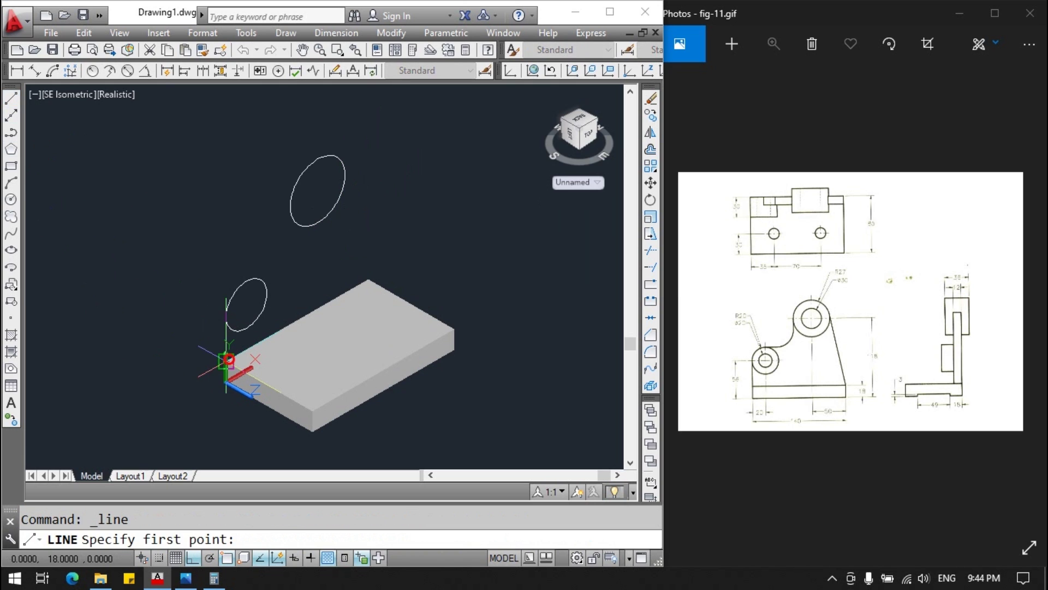
Draw a line from the large circle's centre to the plate's far top corner.
click(226, 360)
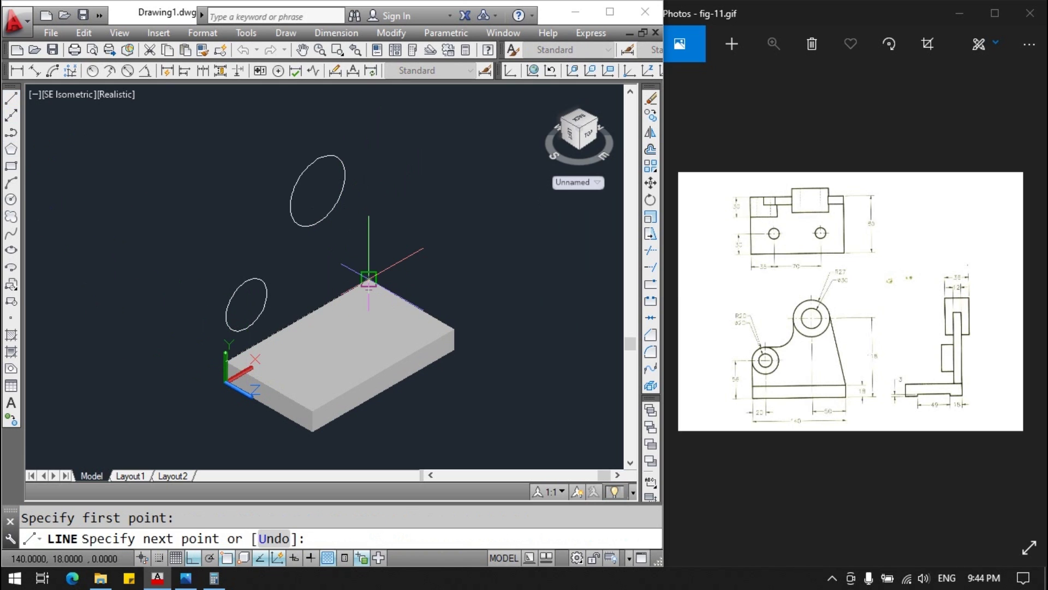
click(368, 278)
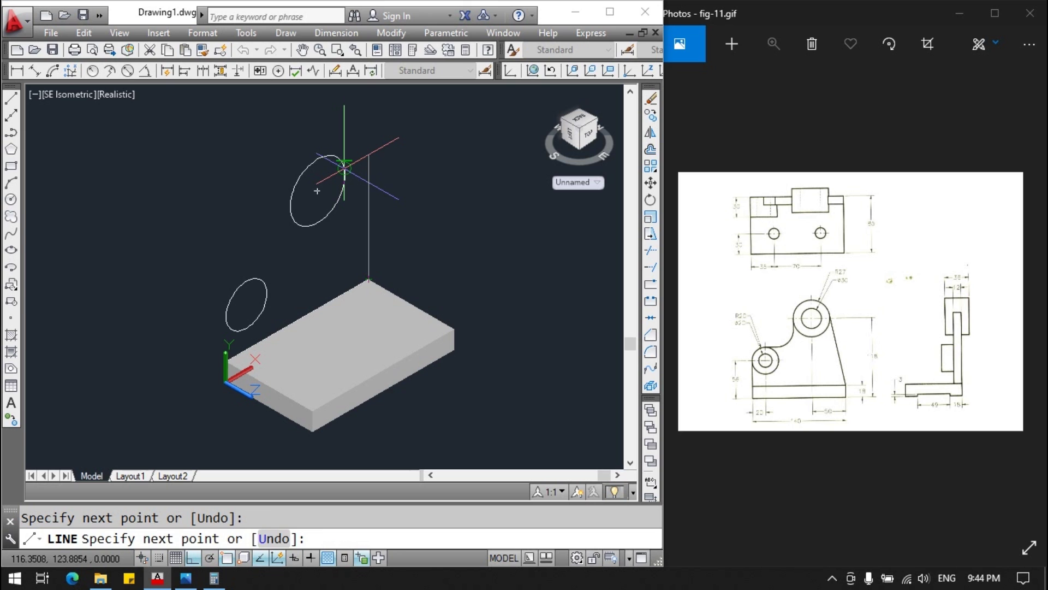
key(Escape)
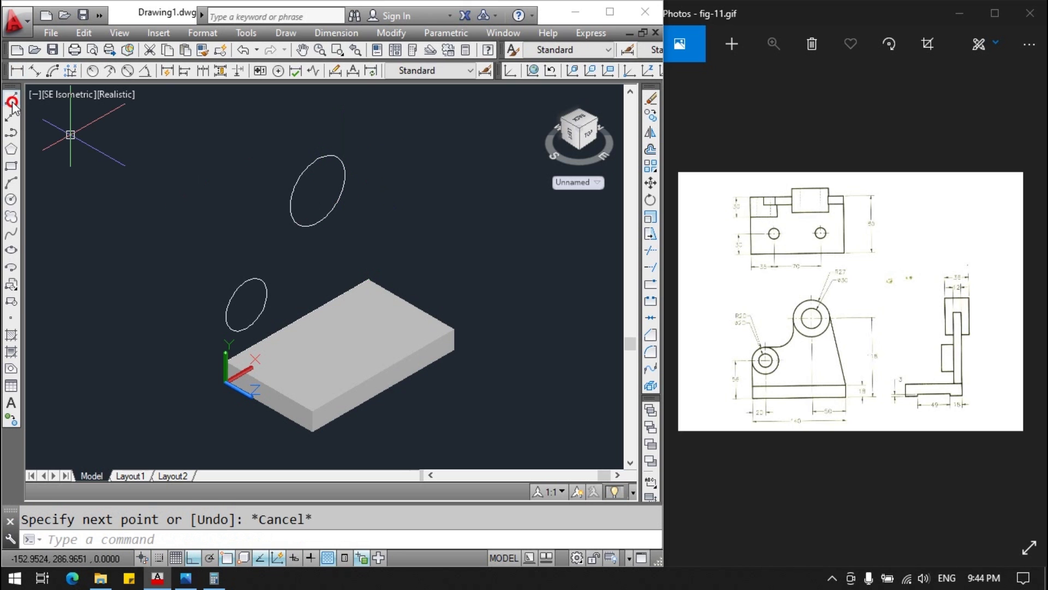
click(11, 101)
click(317, 190)
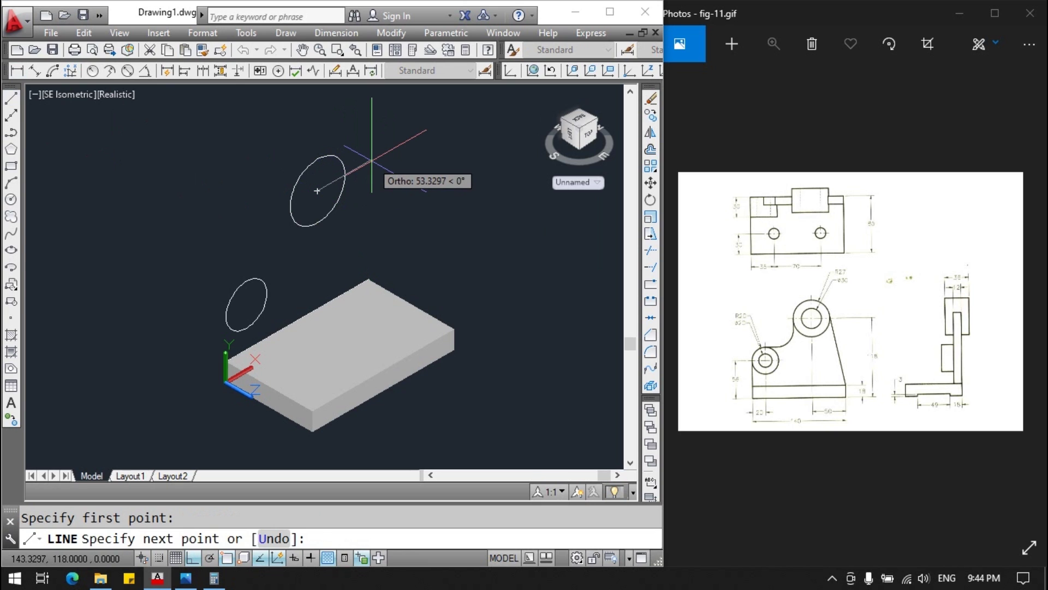
text(27)
key(Return)
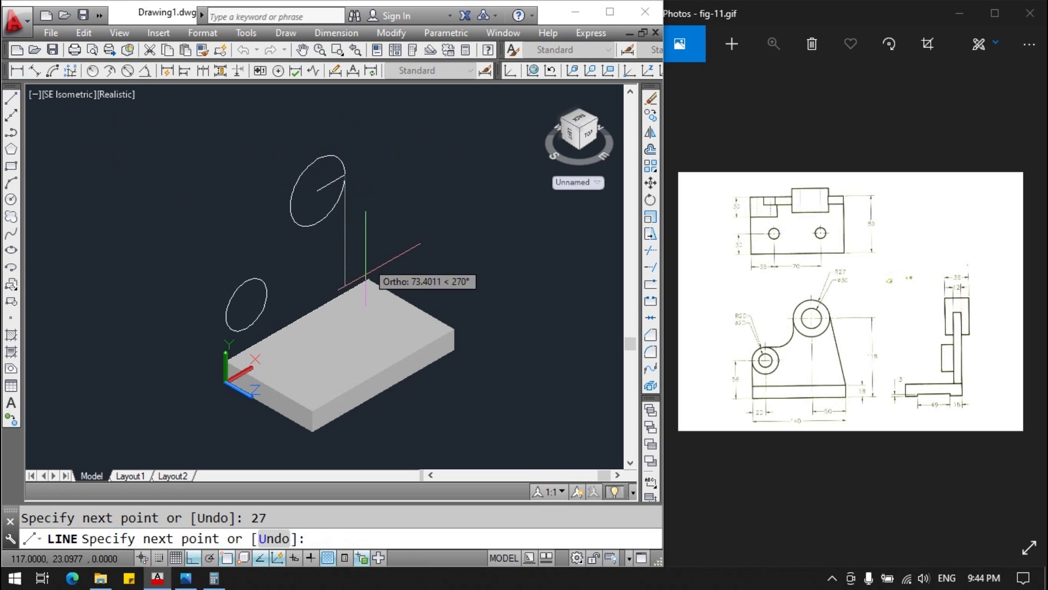
click(368, 279)
key(Escape)
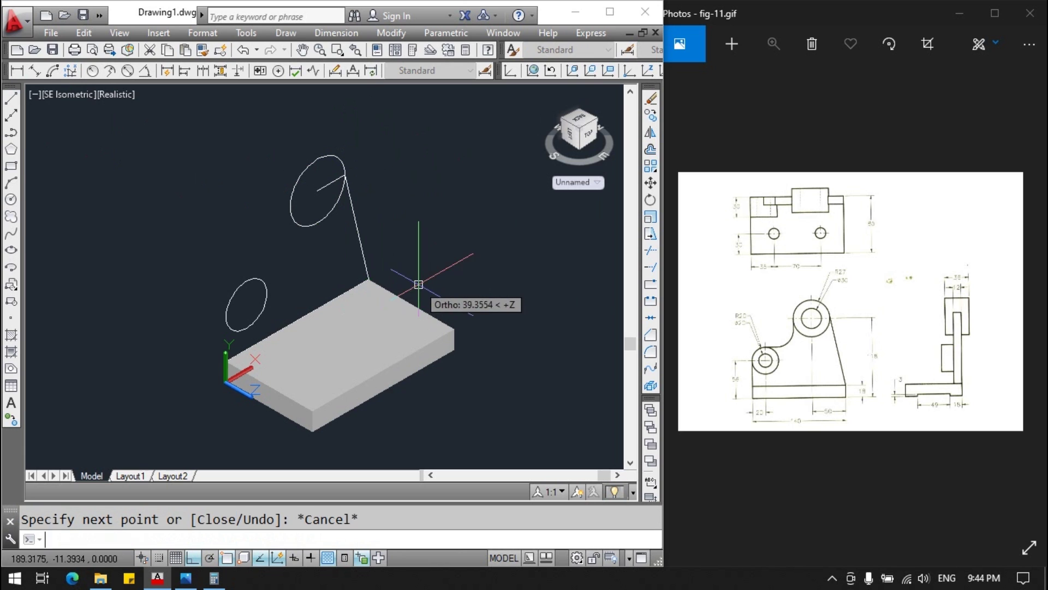
Draw a vertical line up from the plate's top-left corner and one down from the large circle's centre.
click(11, 98)
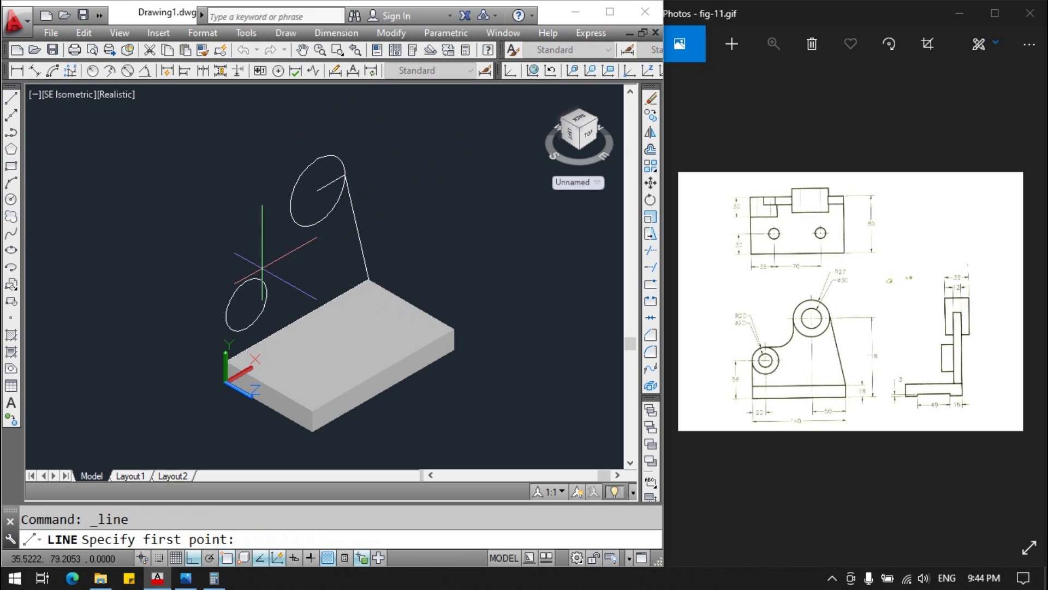
click(226, 362)
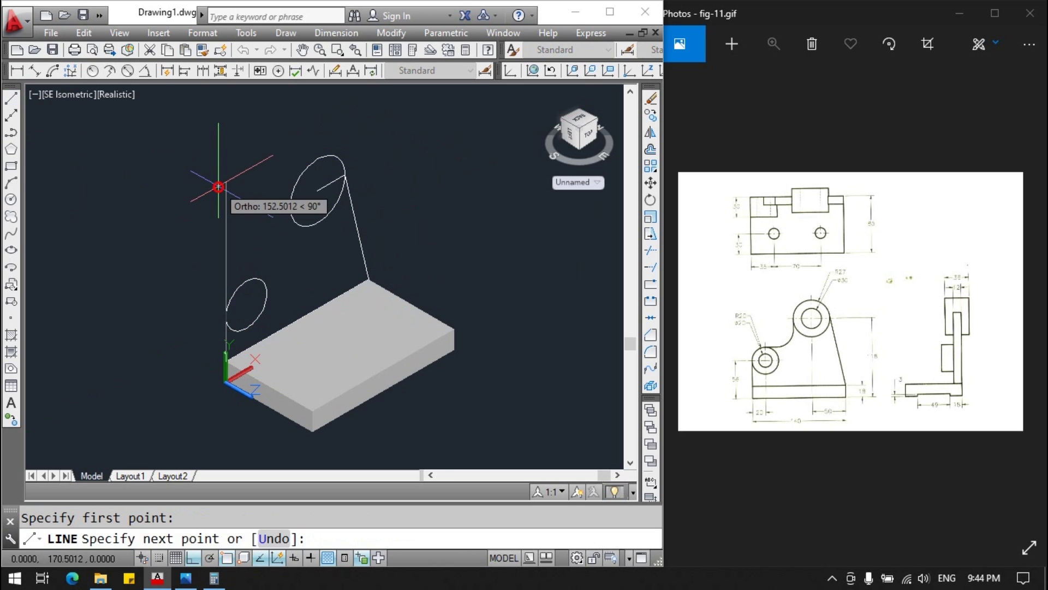
click(218, 183)
key(Escape)
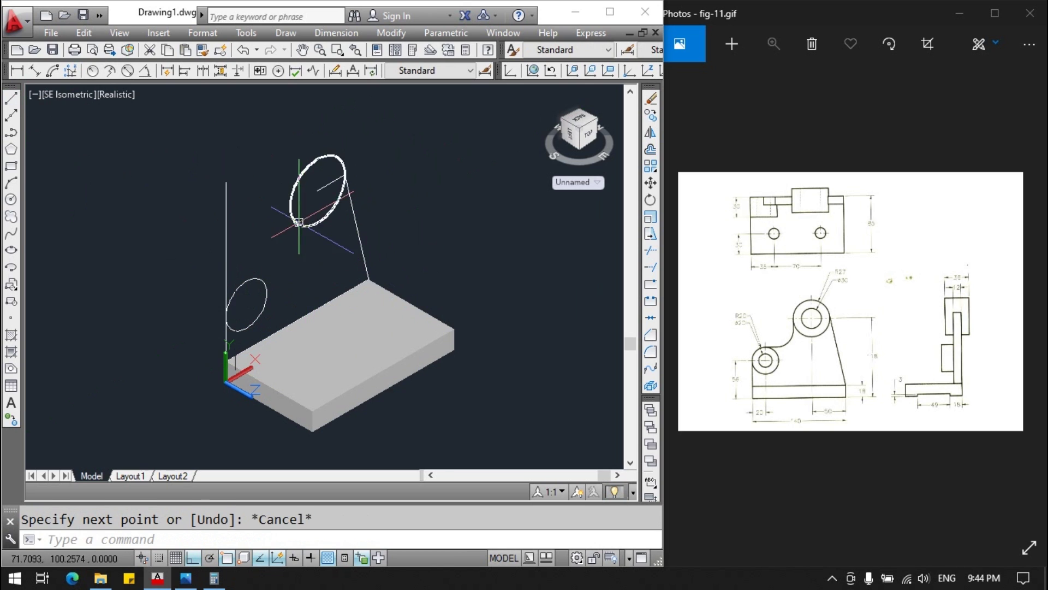
click(11, 98)
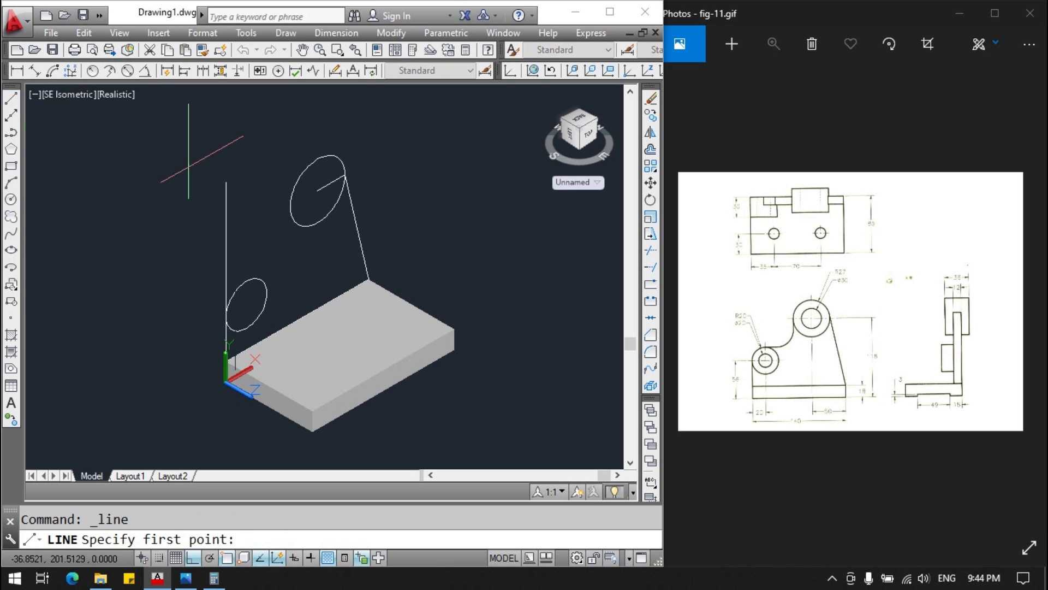
click(315, 189)
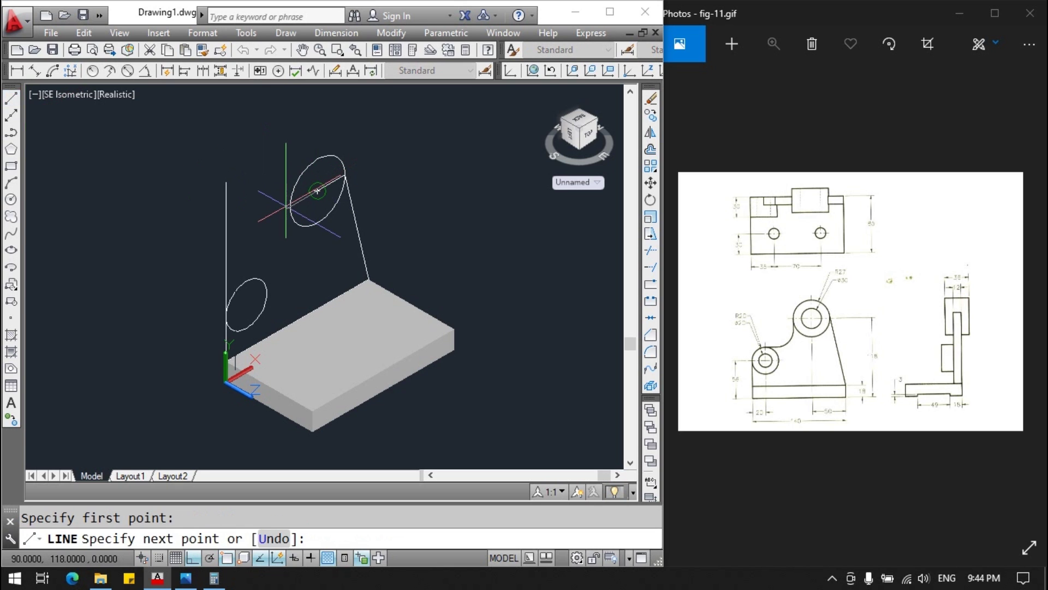
text(27)
key(Return)
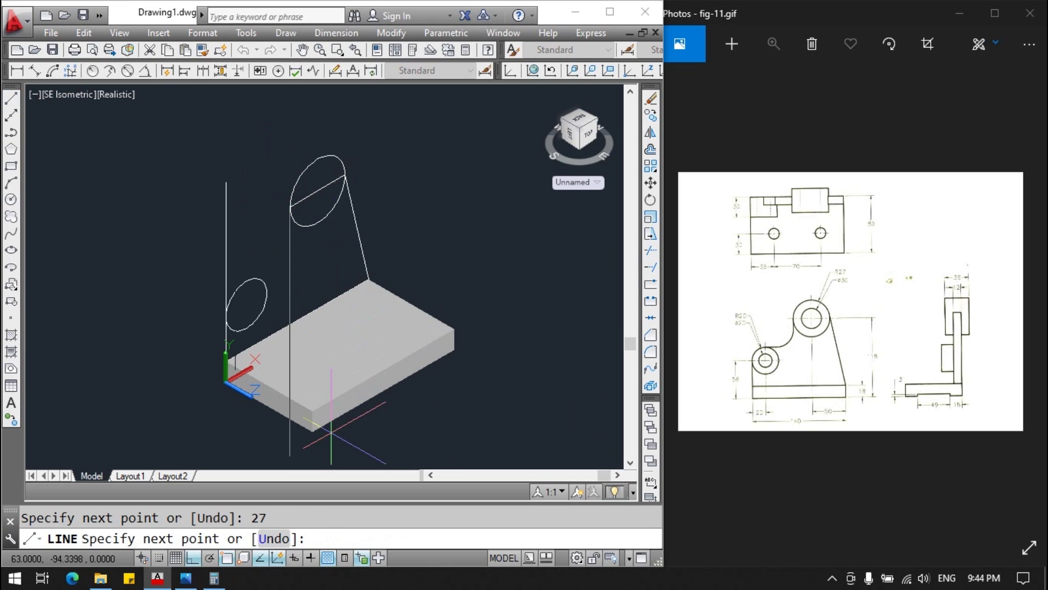
click(327, 453)
key(Escape)
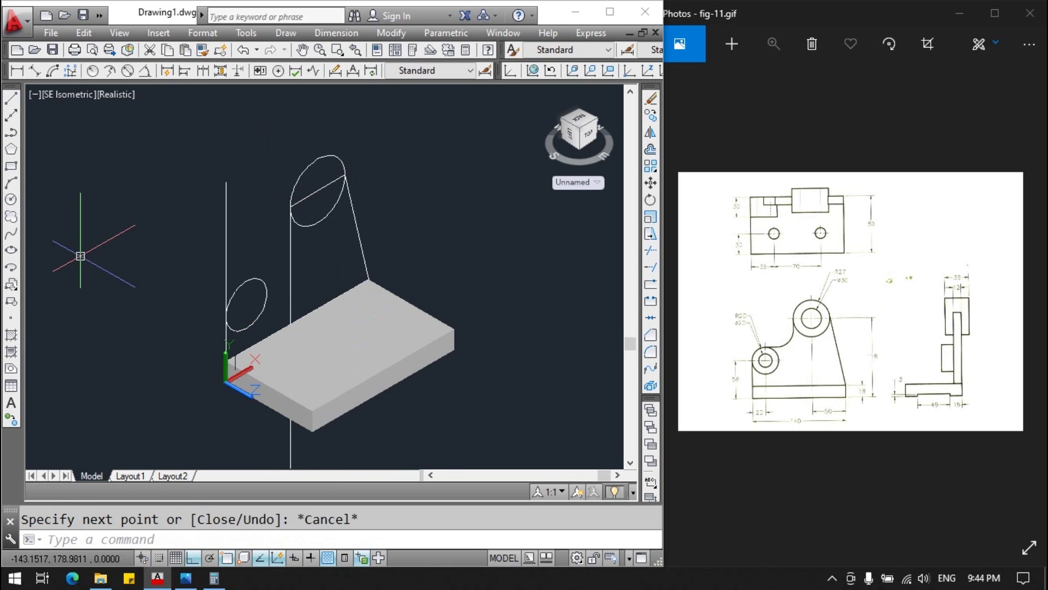
Draw a long slanted line and a short line out from the small circle's centre.
click(11, 99)
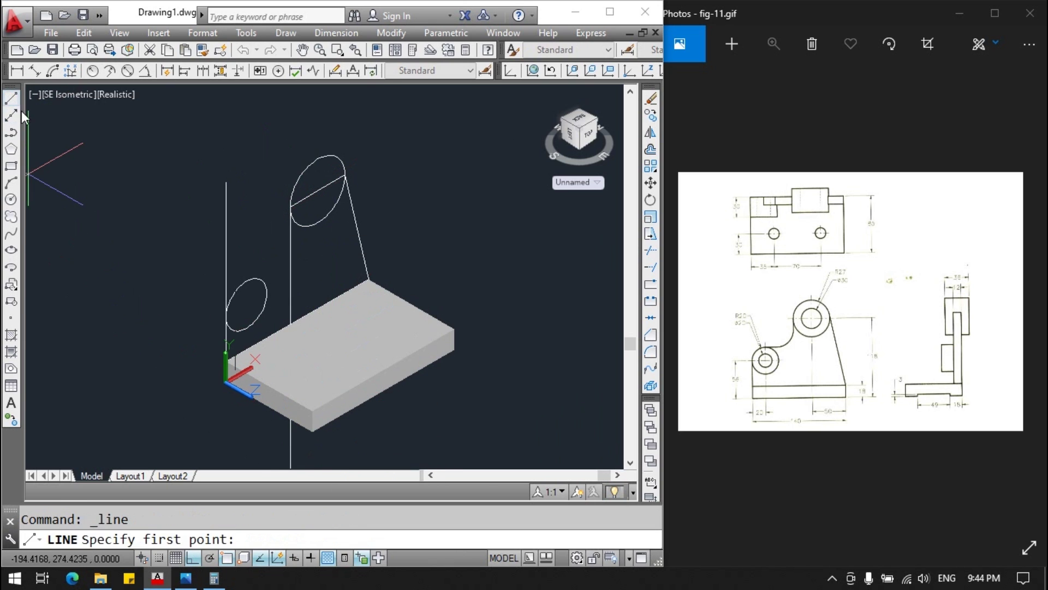
click(246, 304)
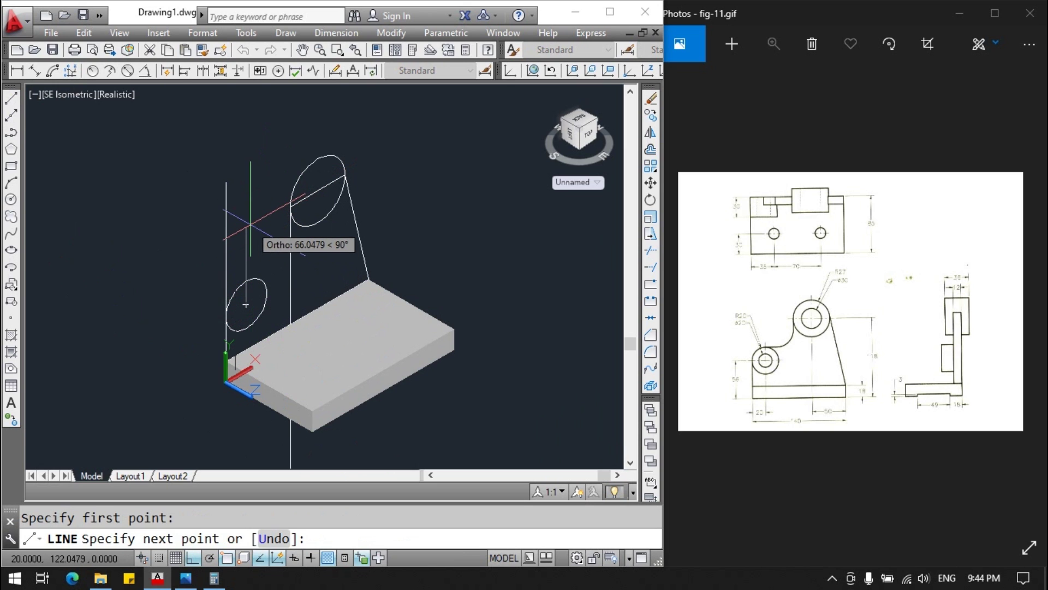
text(20)
key(Return)
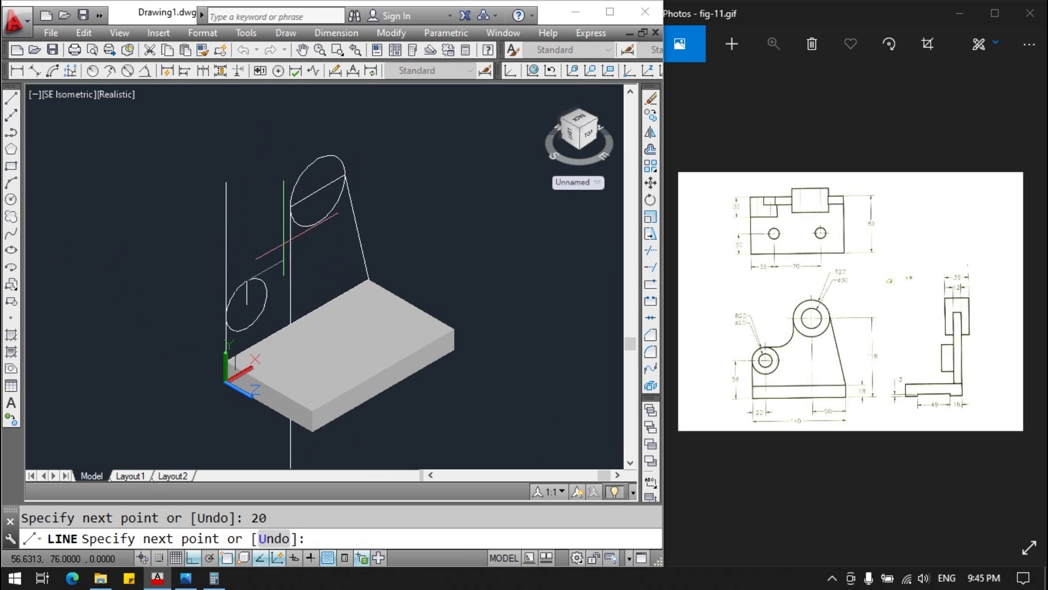
click(436, 234)
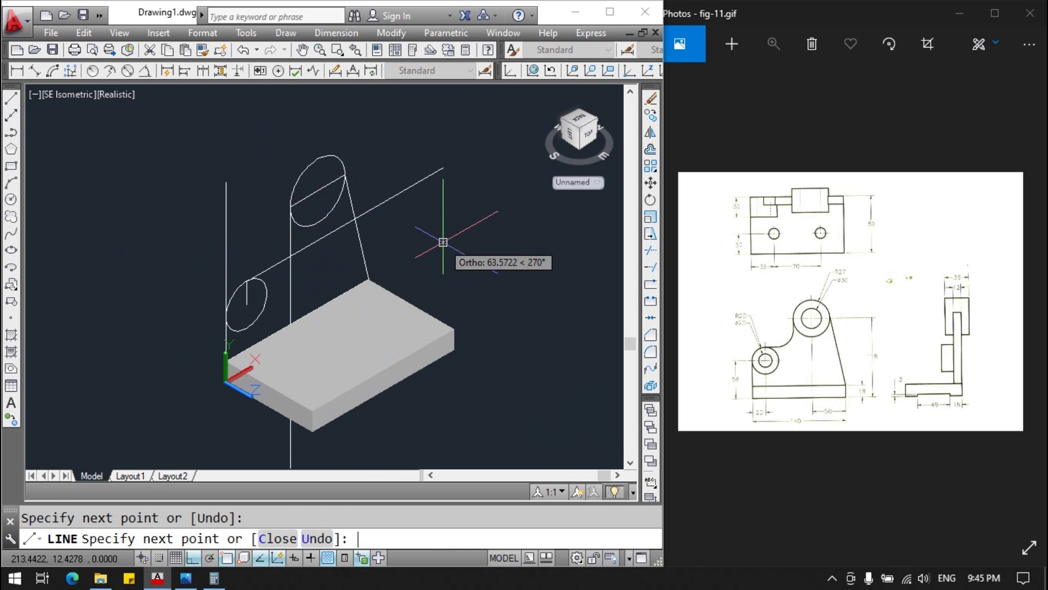
key(Escape)
click(11, 98)
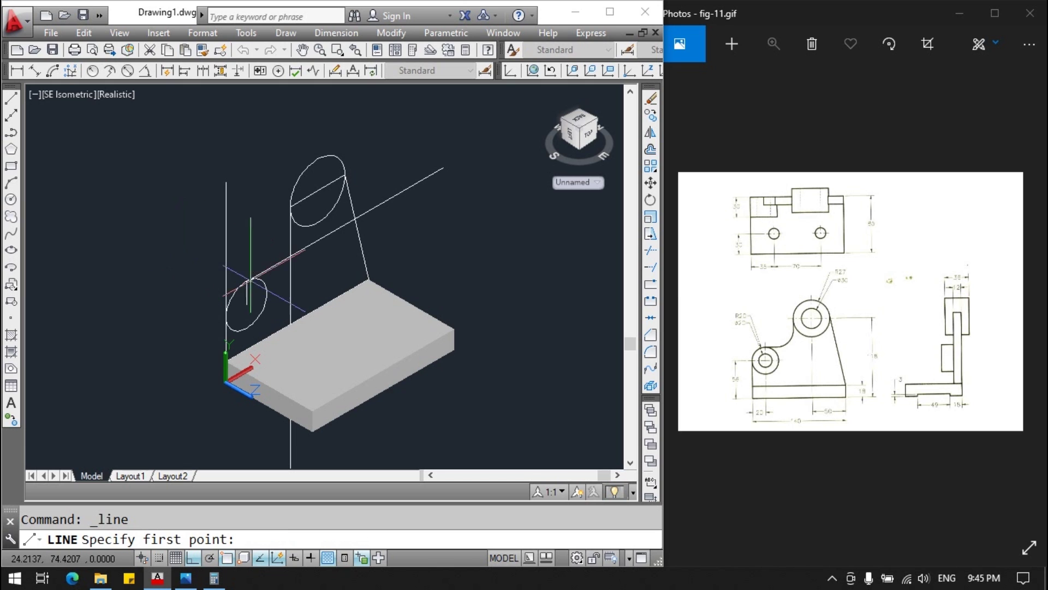
click(246, 304)
click(156, 317)
key(Escape)
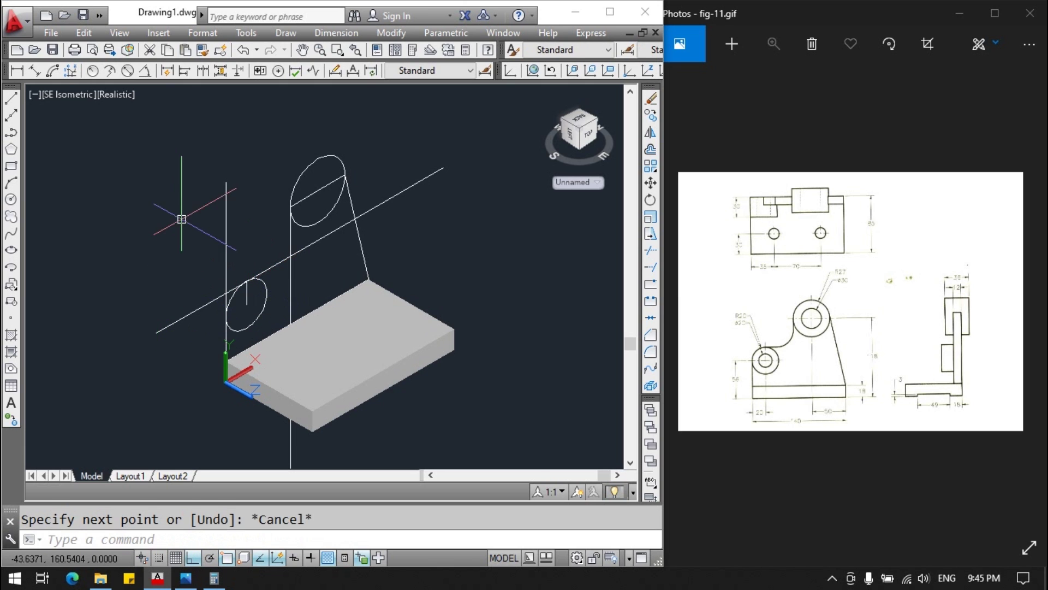
Trim the excess ends of the vertical and slanted construction lines.
text(tr)
key(Return)
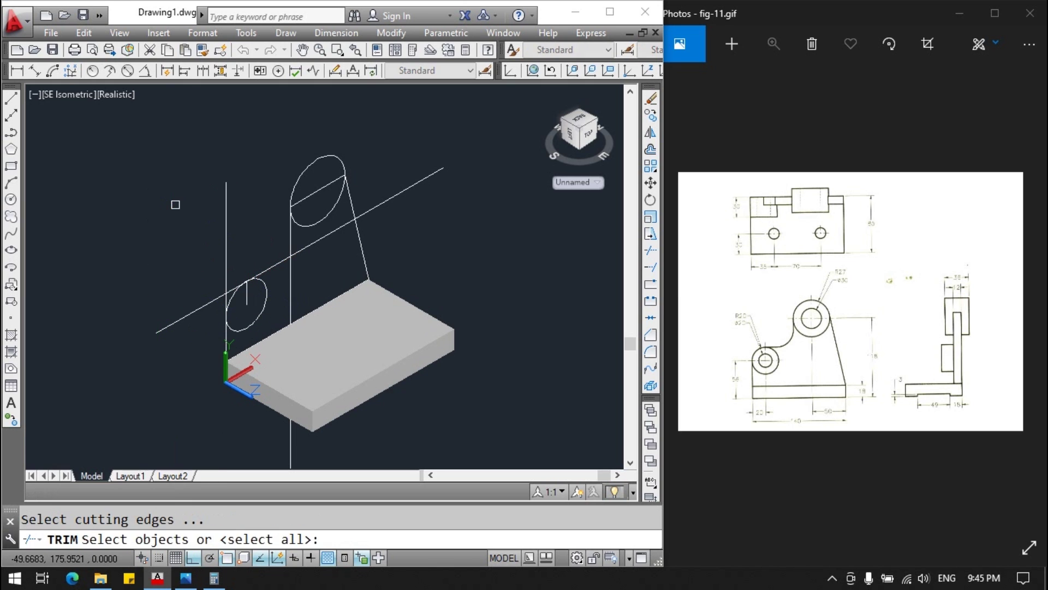
key(Return)
click(240, 203)
click(205, 224)
click(185, 318)
click(245, 440)
click(331, 466)
click(432, 234)
click(402, 169)
click(307, 277)
click(278, 307)
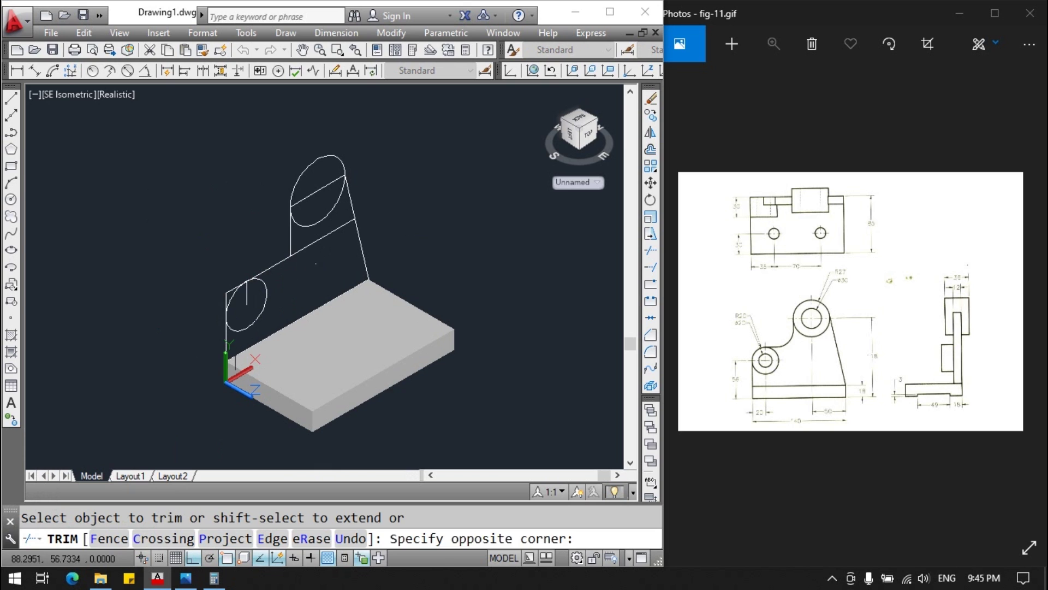
click(319, 235)
click(327, 195)
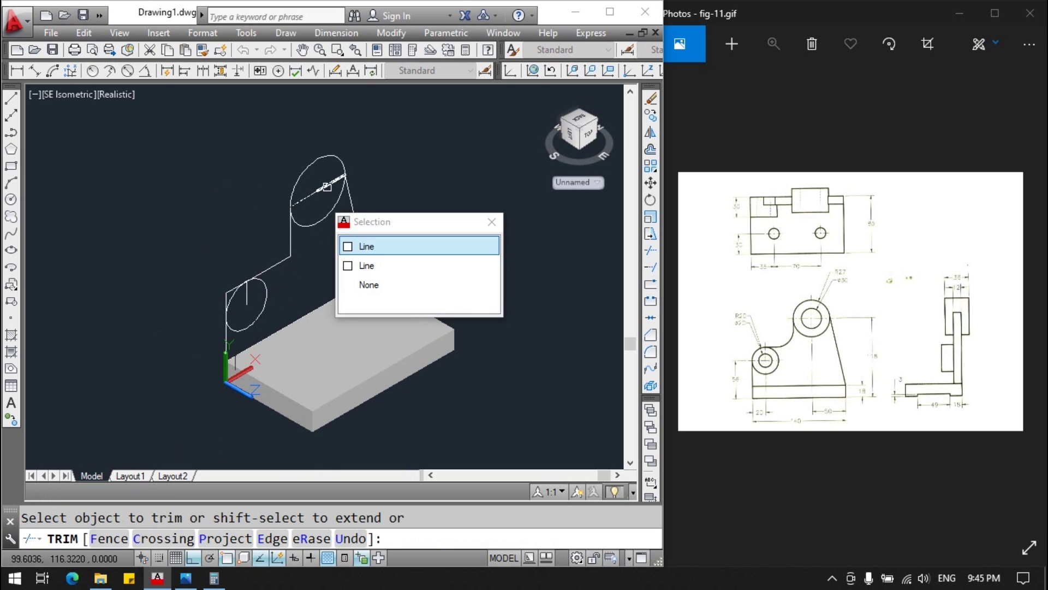
key(Return)
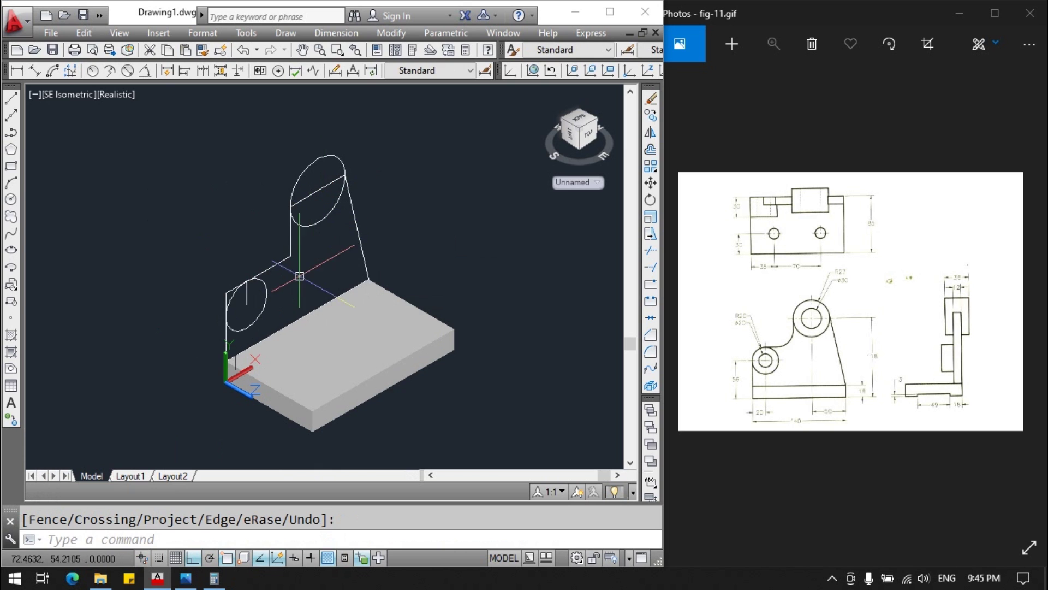
Delete the short leftover left line and the lines inside both circles.
text(t)
key(Return)
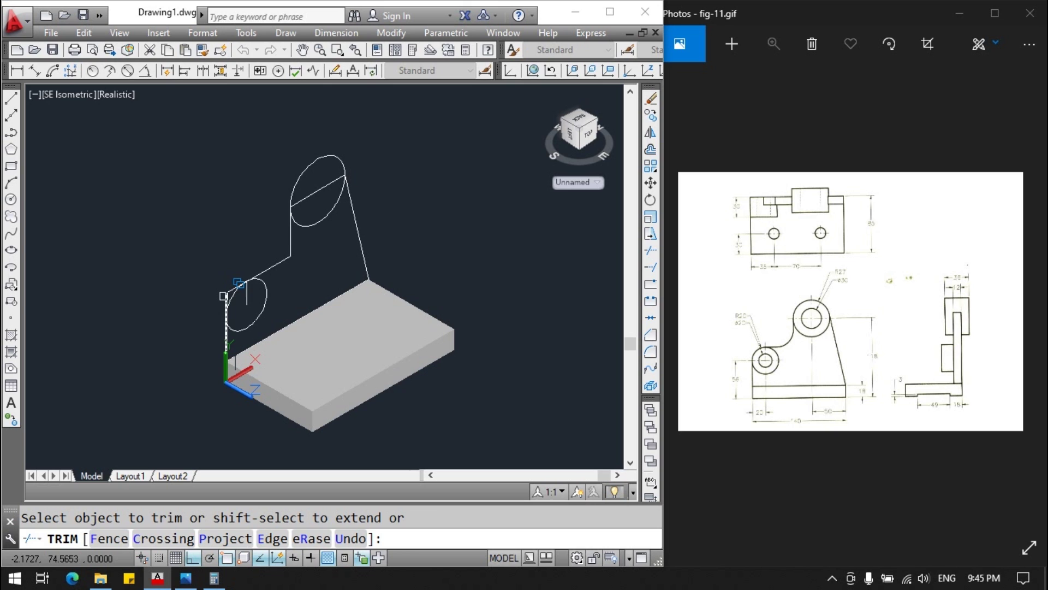
click(241, 280)
key(Escape)
key(Return)
click(228, 291)
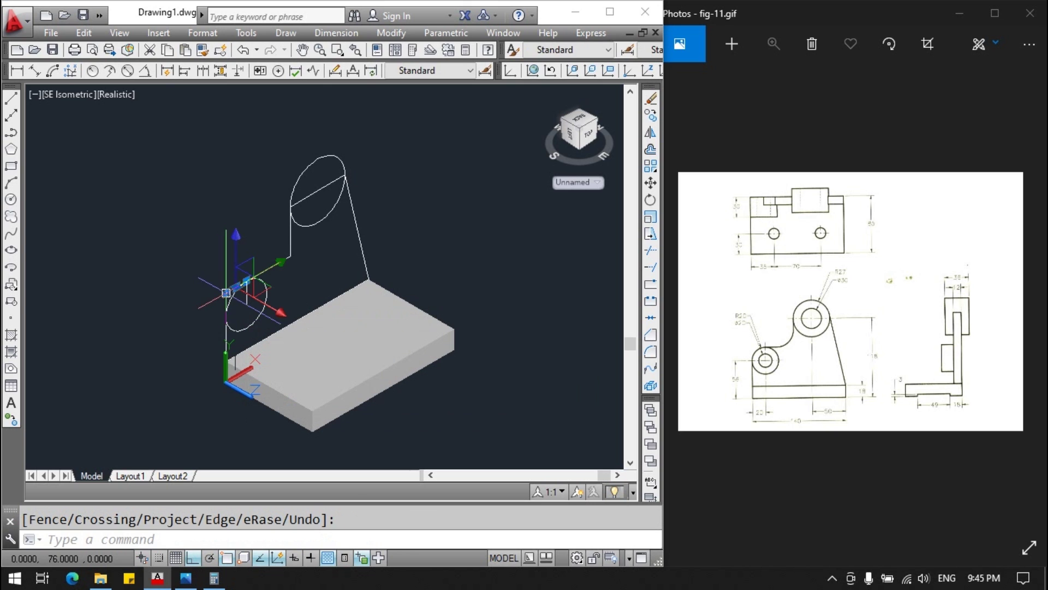
key(Escape)
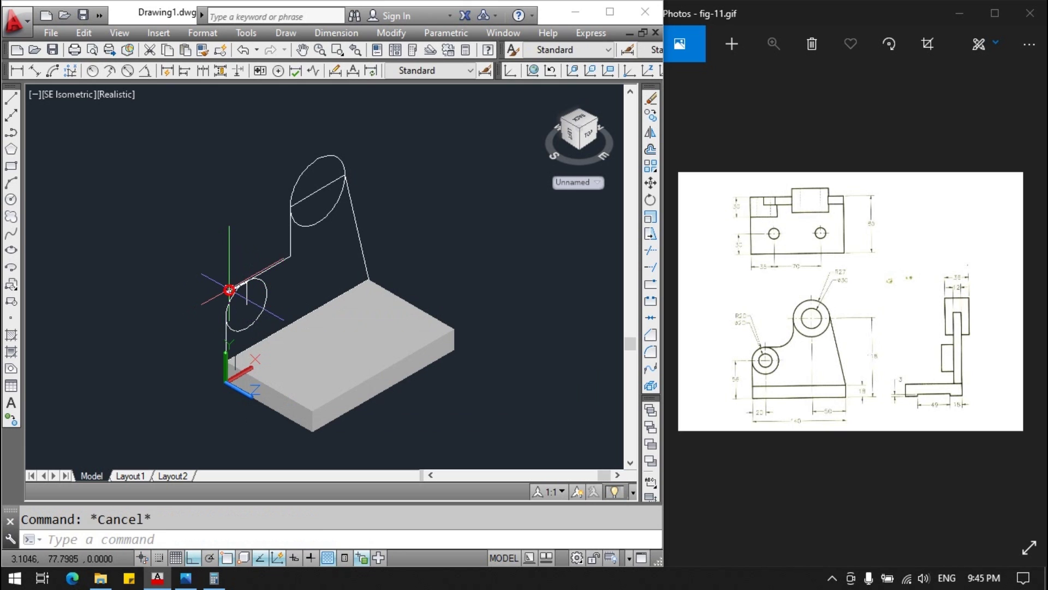
click(226, 292)
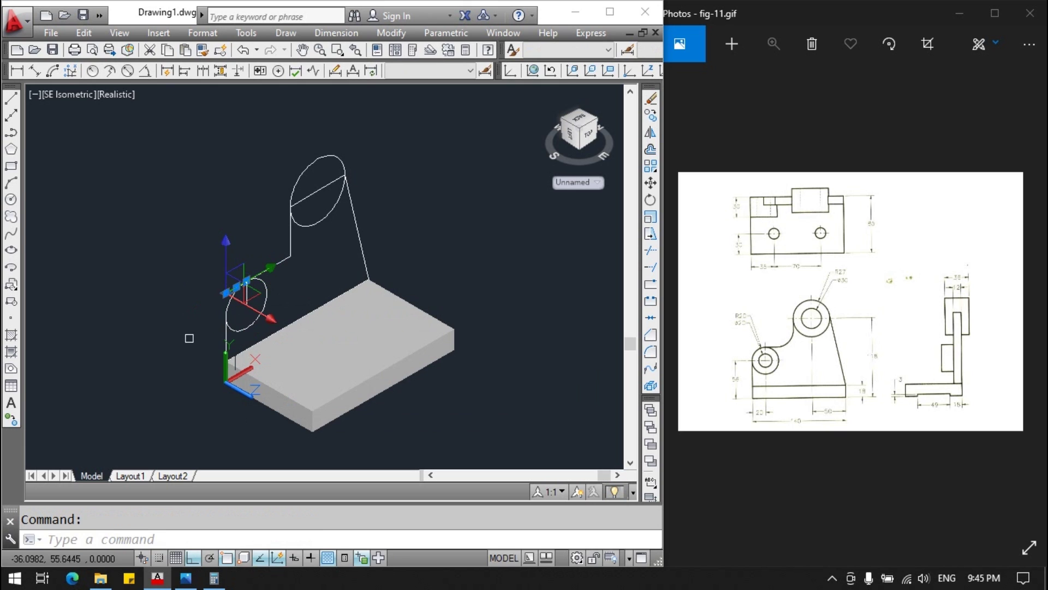
key(Delete)
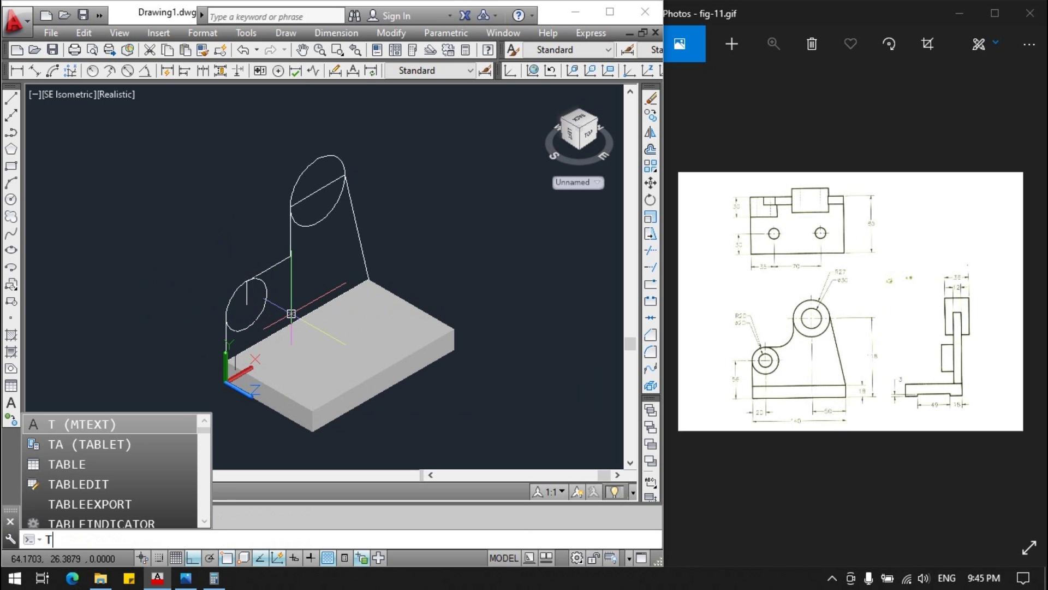
key(Escape)
click(332, 183)
key(Delete)
click(247, 291)
key(Delete)
Trim away the inner arcs of the lower and upper circles.
text(tr)
key(Return)
click(264, 304)
click(327, 215)
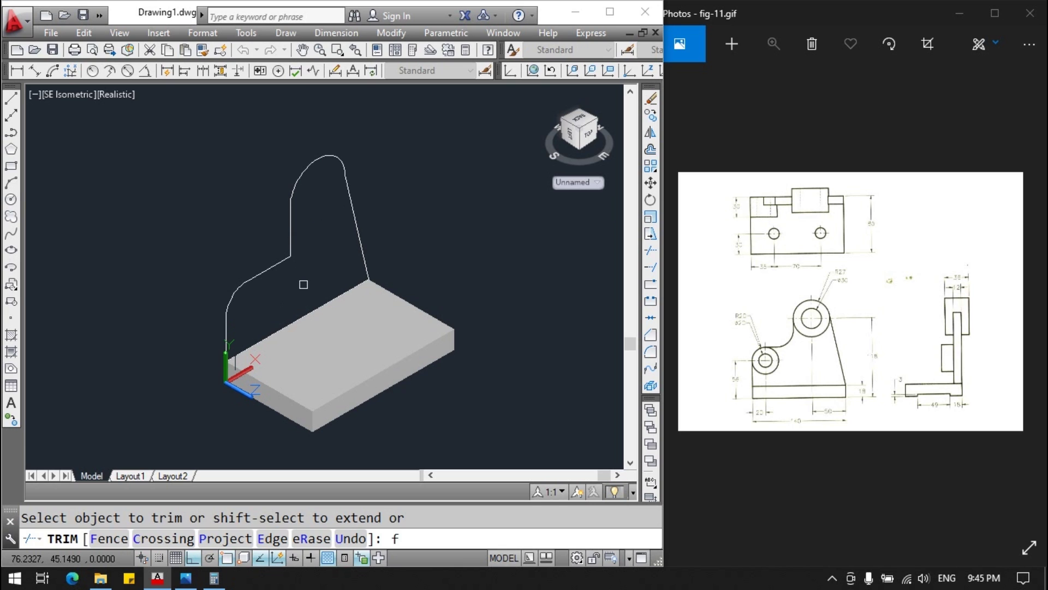
key(Escape)
text(ft)
key(Return)
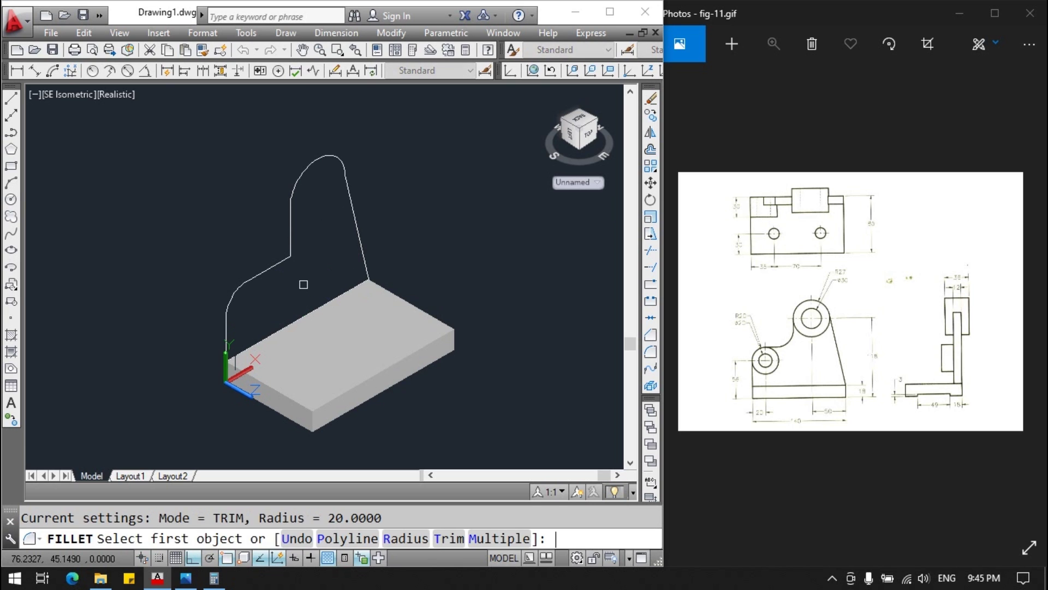
Fillet the corner between the slanted and vertical edges with radius 20.
key(Return)
text(20)
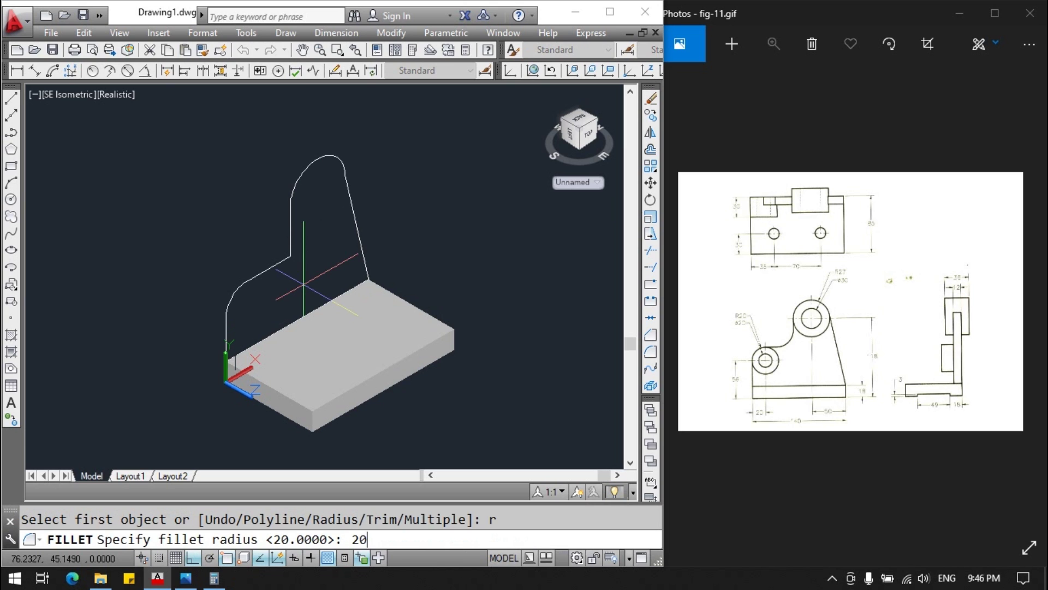
key(Return)
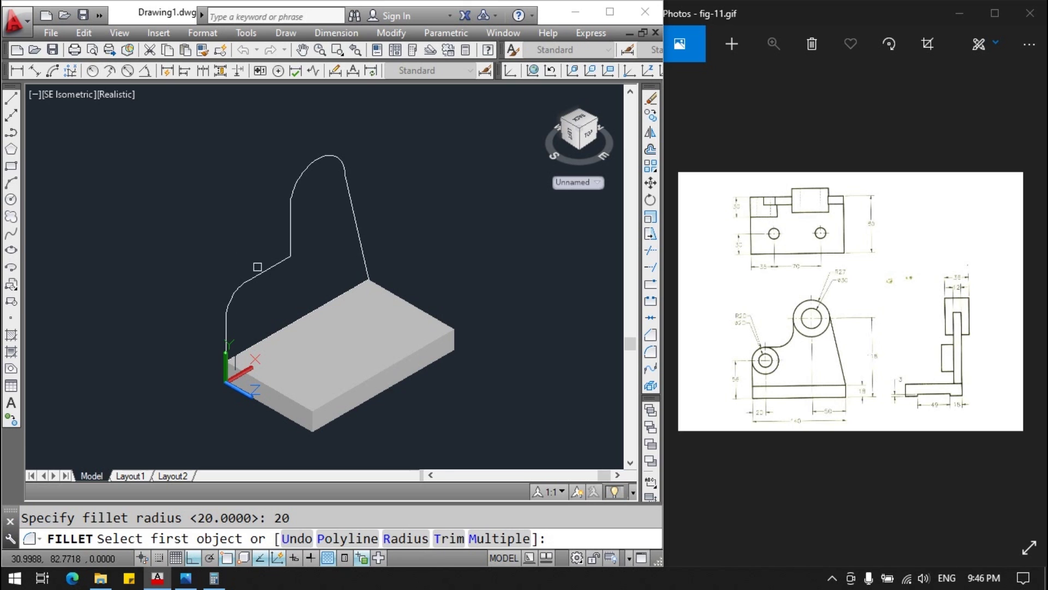
click(269, 268)
click(287, 234)
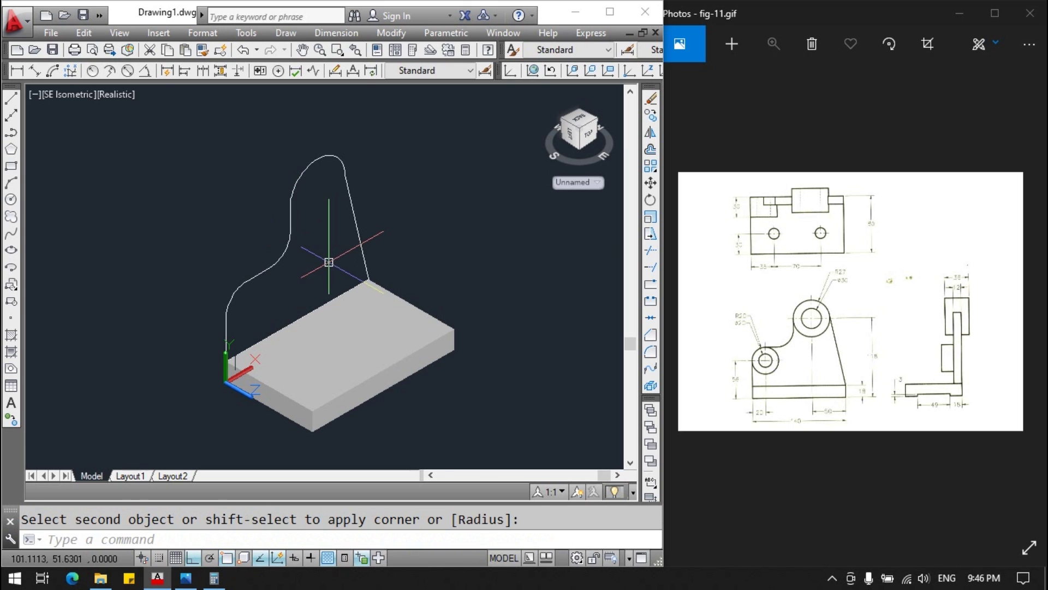
Join all the profile's pieces into a single polyline.
text(j)
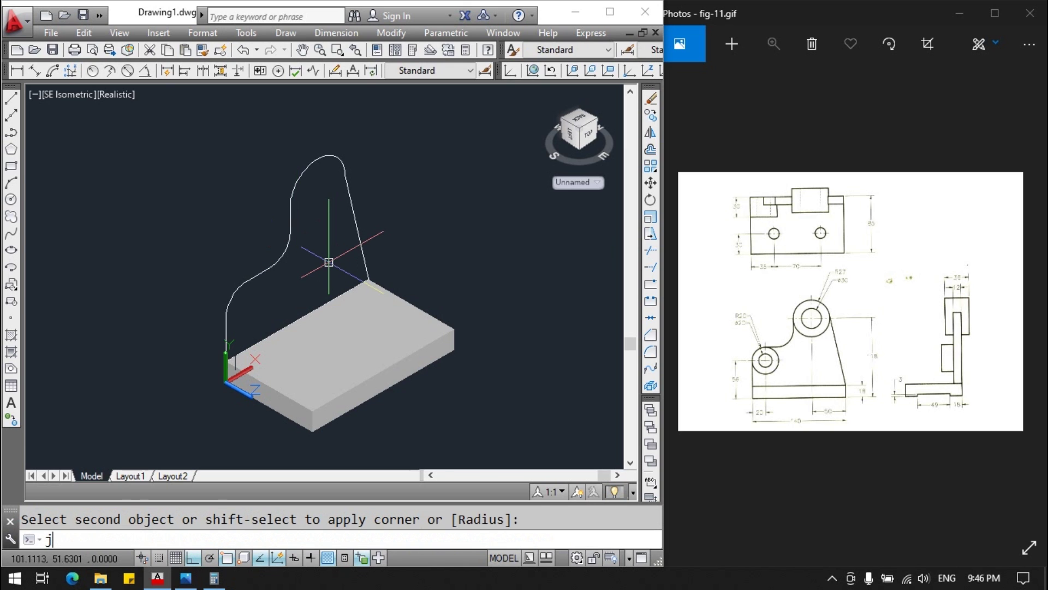
key(Return)
click(194, 110)
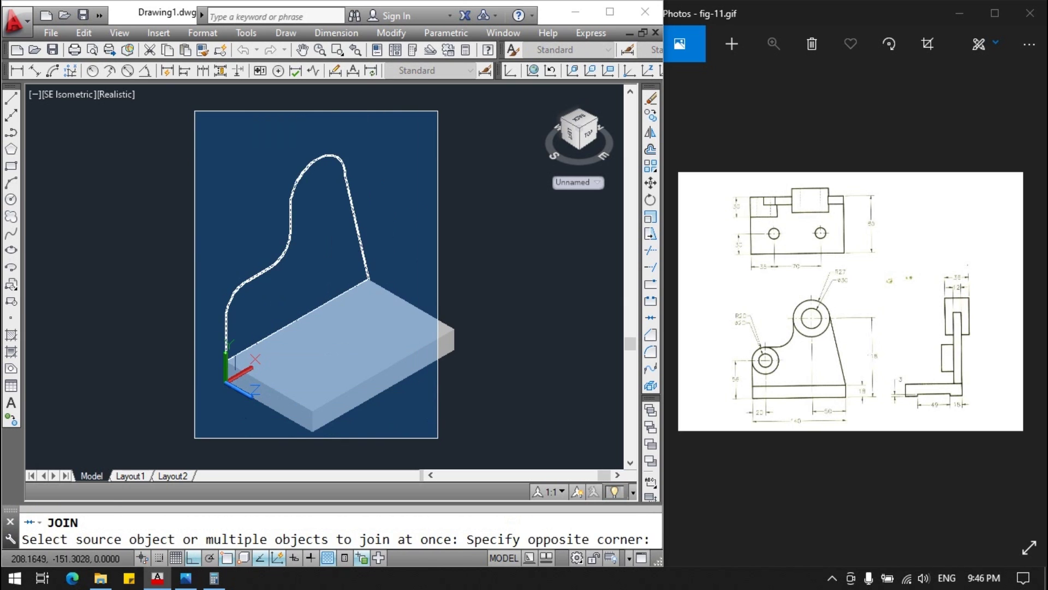
click(429, 433)
key(Return)
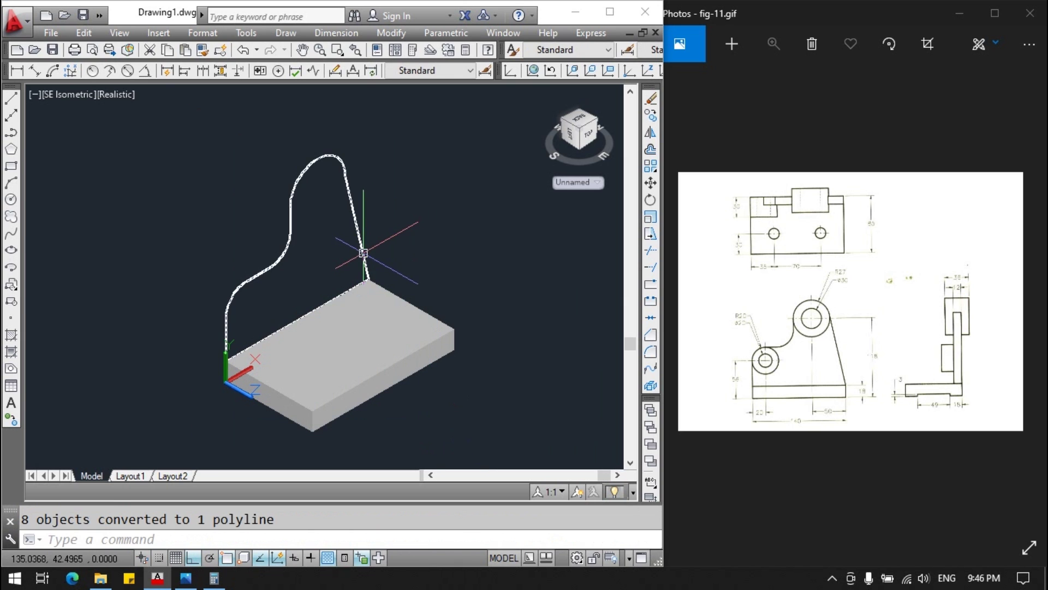
Extrude the joined profile polyline 12 units into a vertical plate.
text(ext)
key(Return)
click(281, 252)
key(Return)
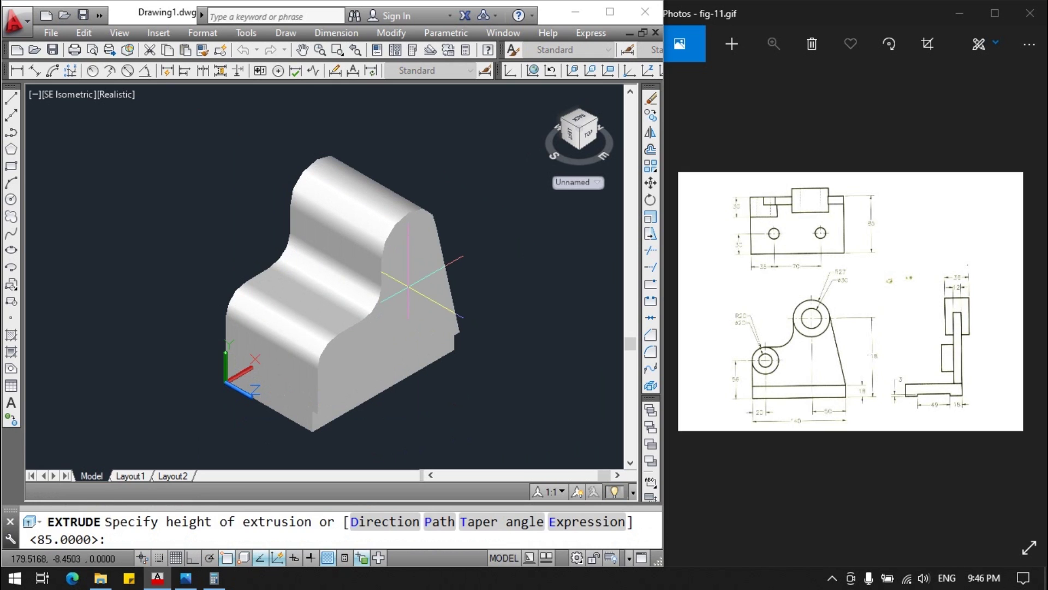
text(12)
key(Return)
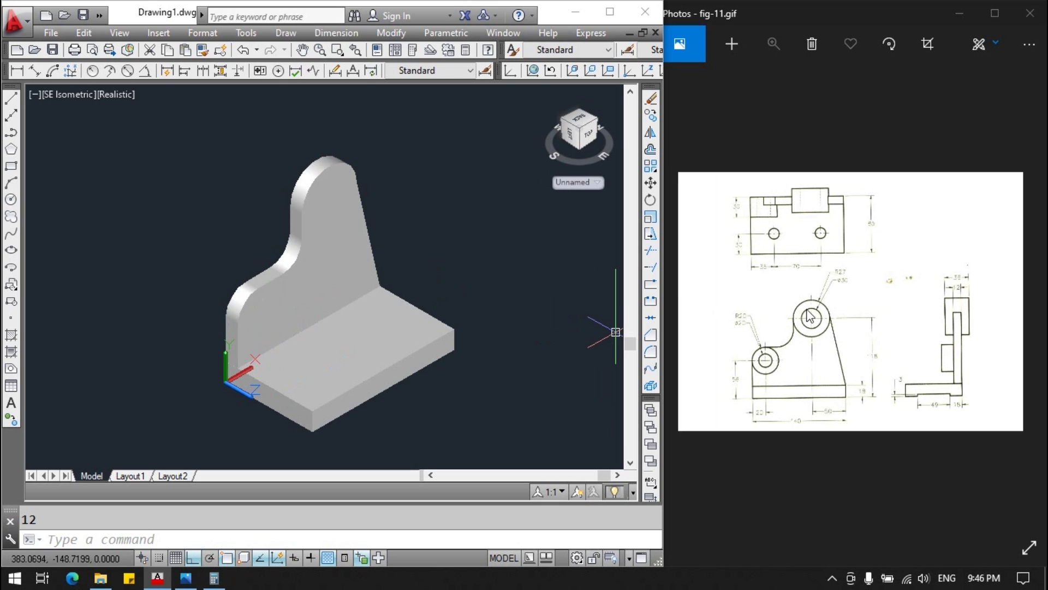
Draw a radius-20 circle centred at 20,56.
click(11, 199)
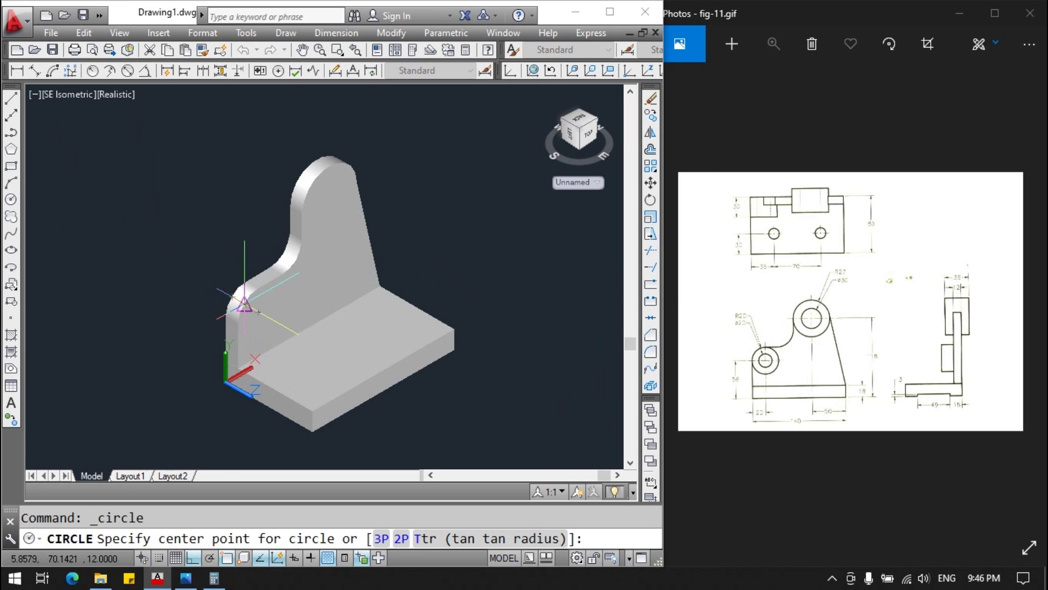
click(244, 304)
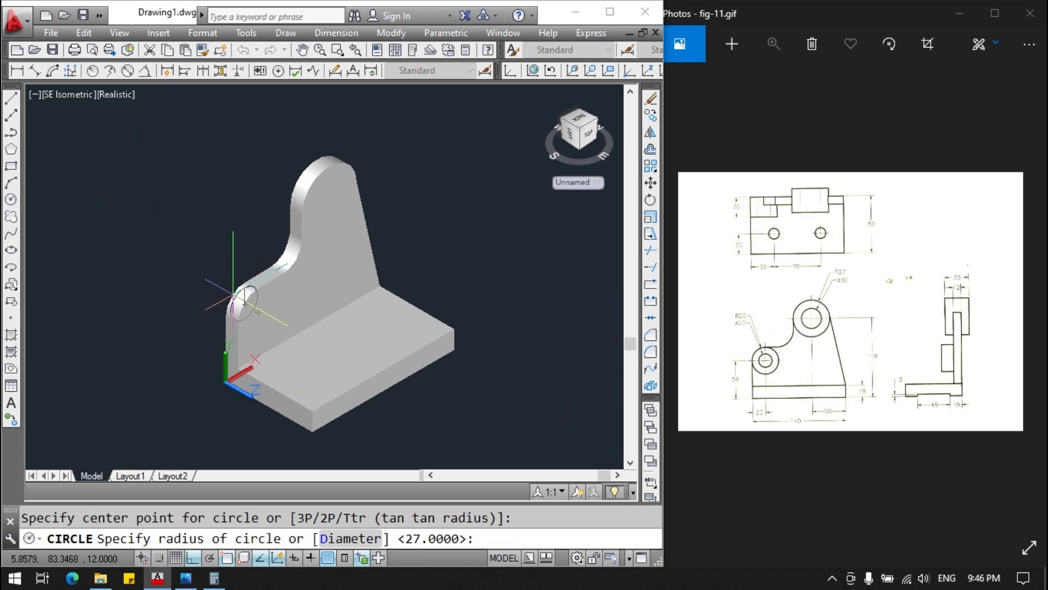
text(20)
key(Return)
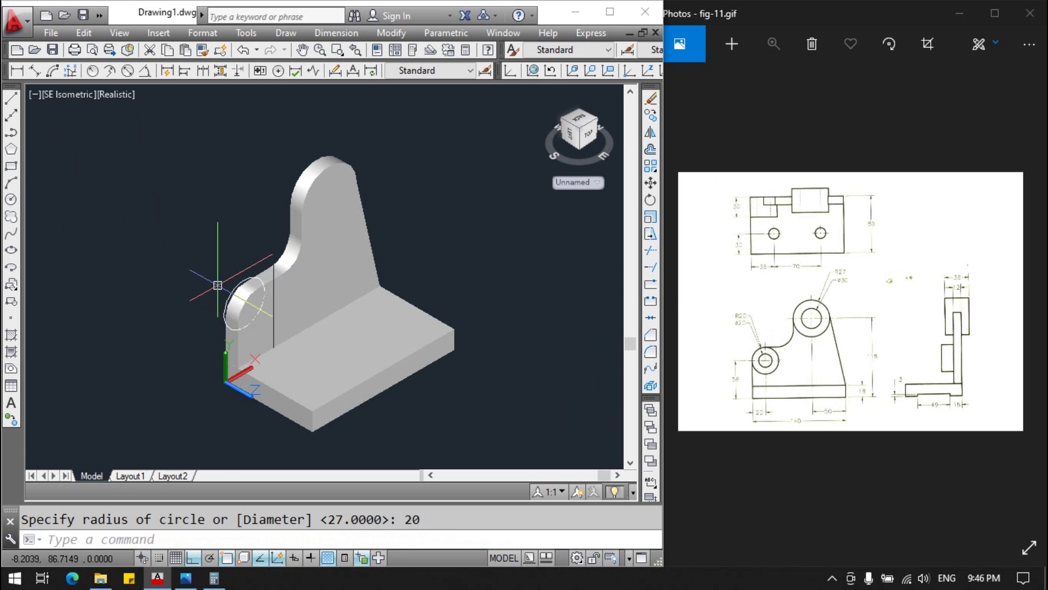
key(ctrl+z)
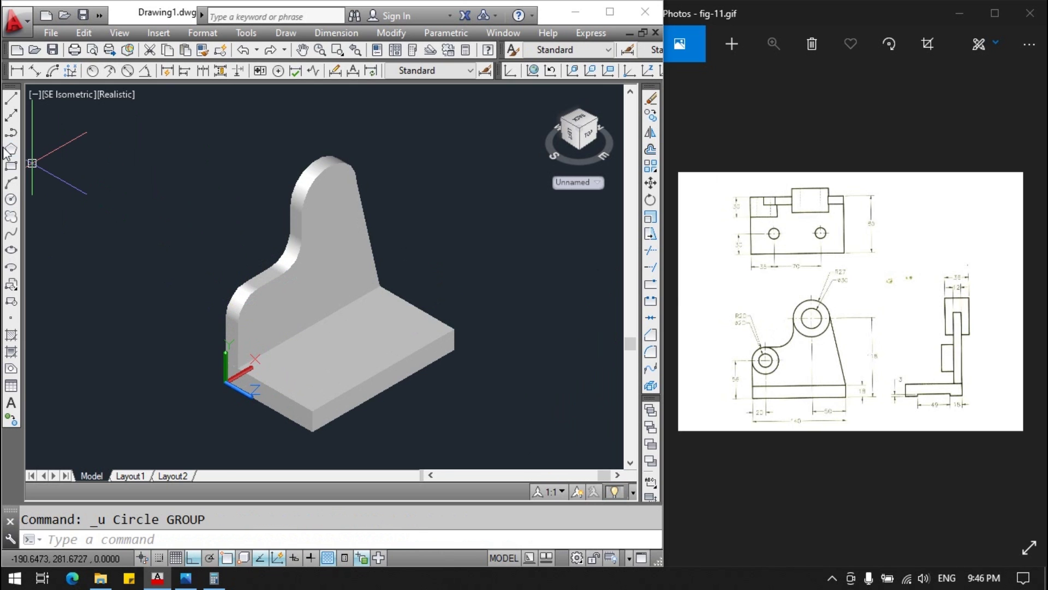
click(10, 199)
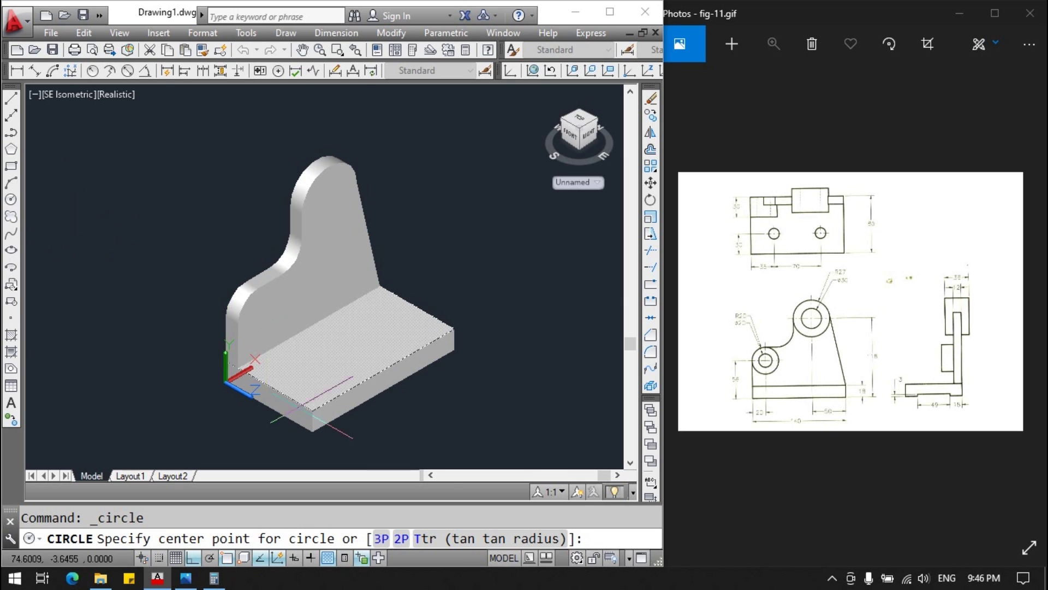
text(20,56)
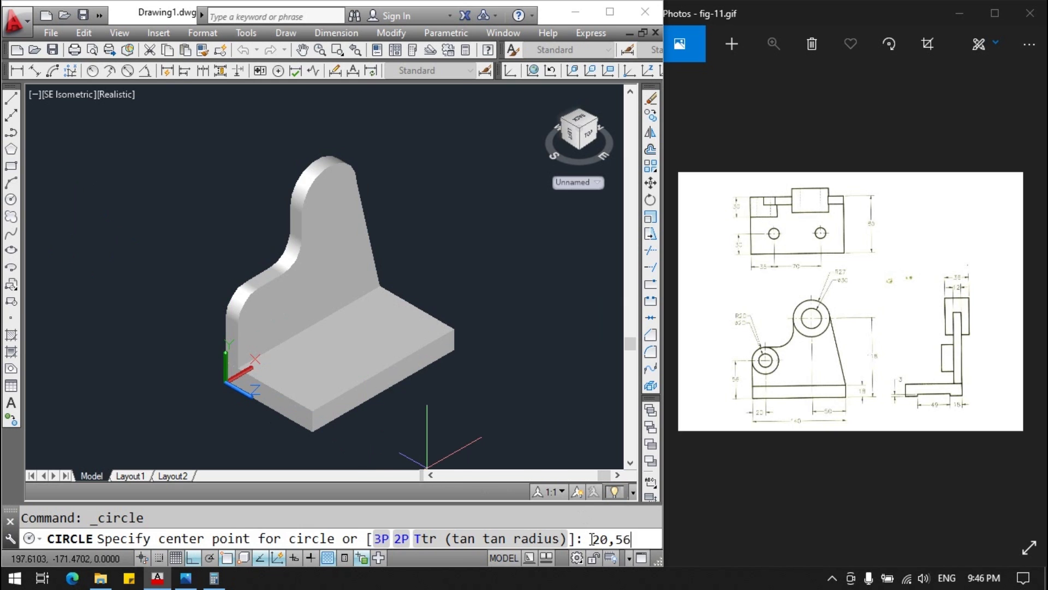
key(Return)
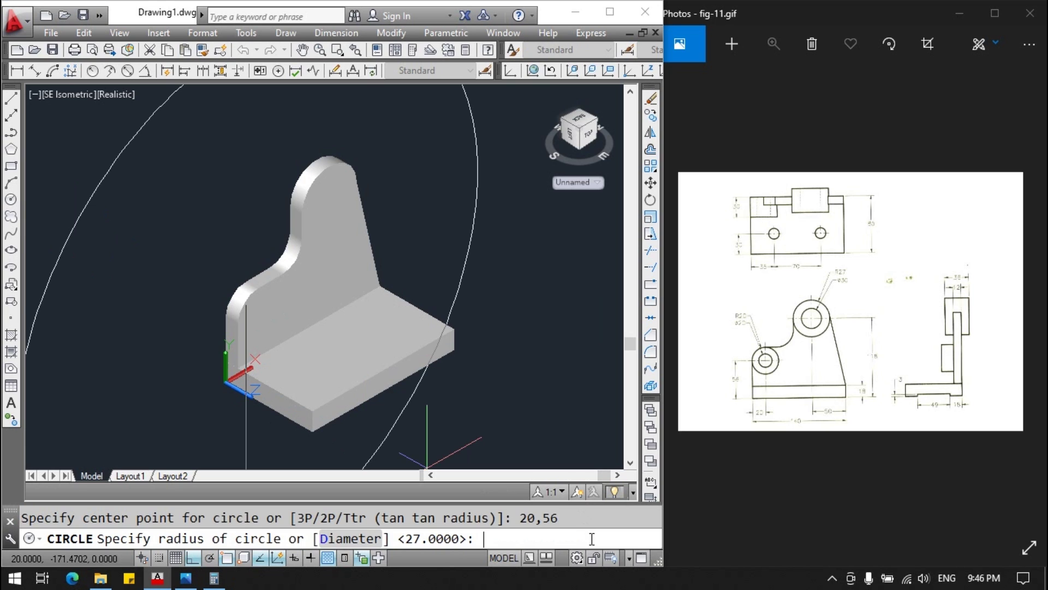
text(20)
key(Return)
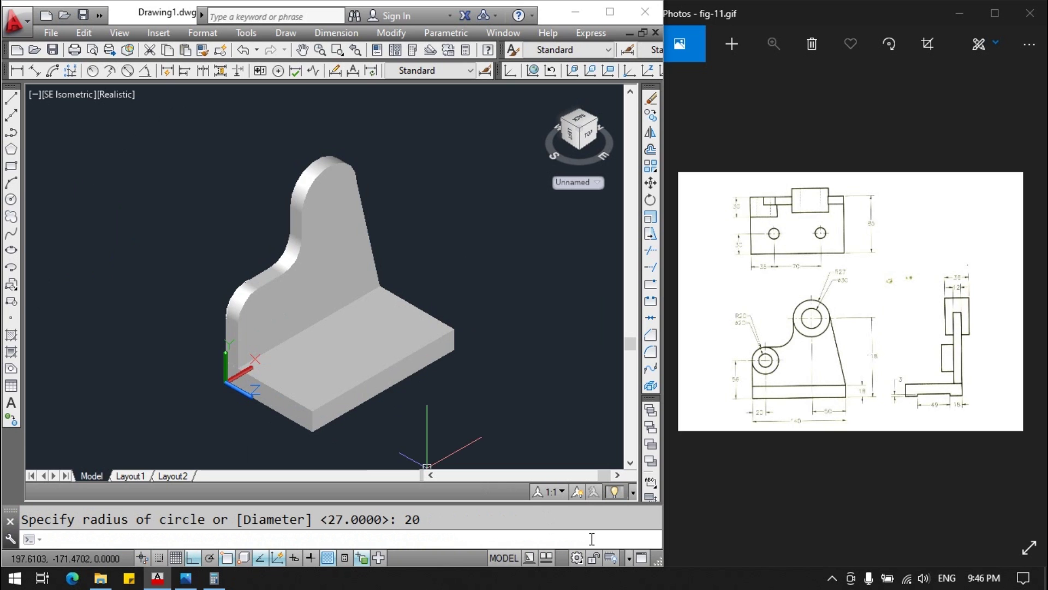
Draw a diameter-20 hole circle also centred at 20,56.
key(Return)
text(20,)
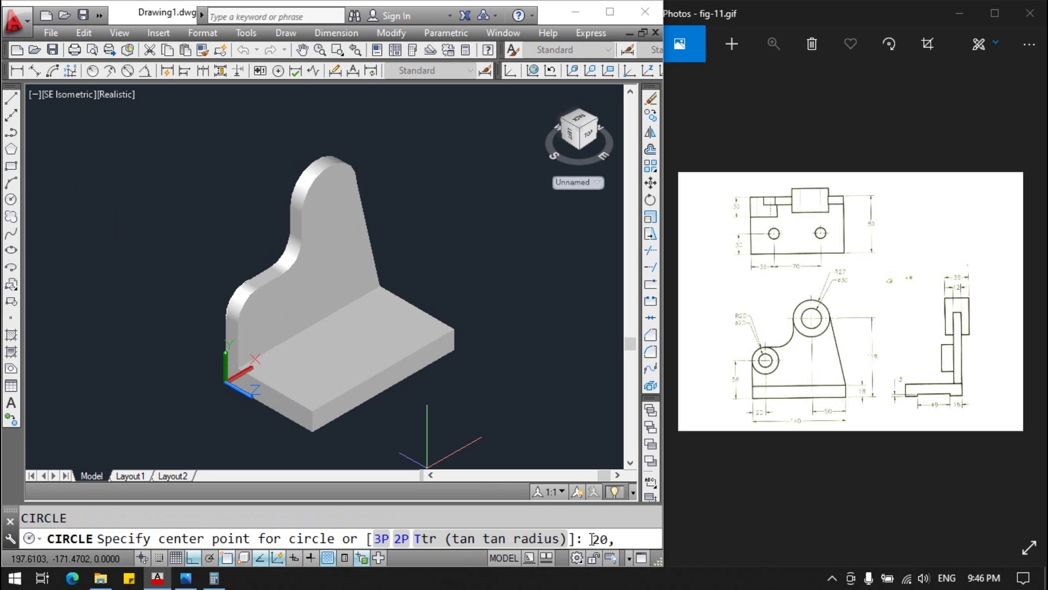
text(56)
key(Return)
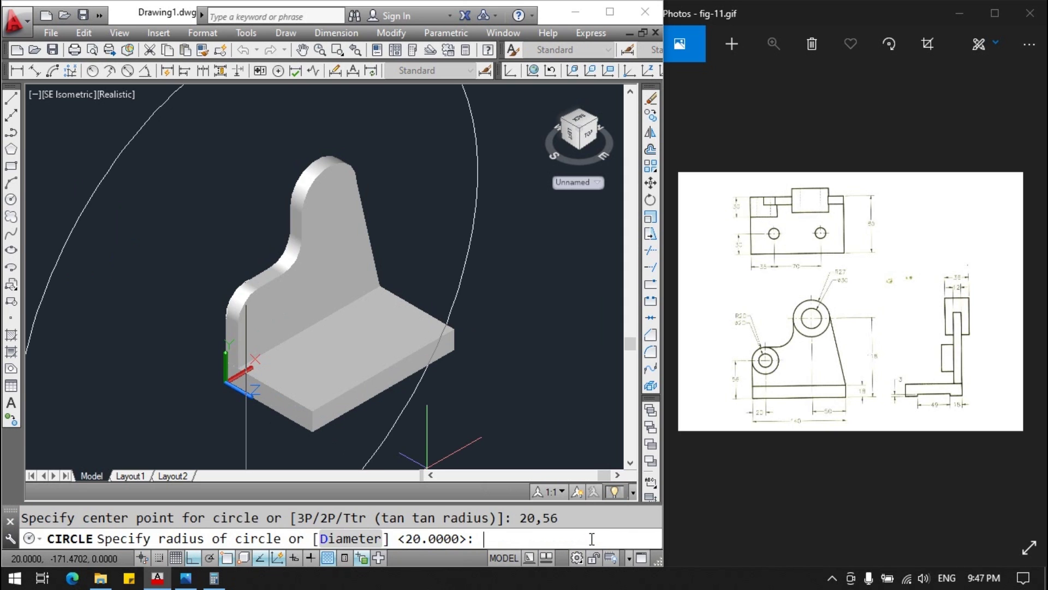
text(d)
key(Return)
text(20)
key(Return)
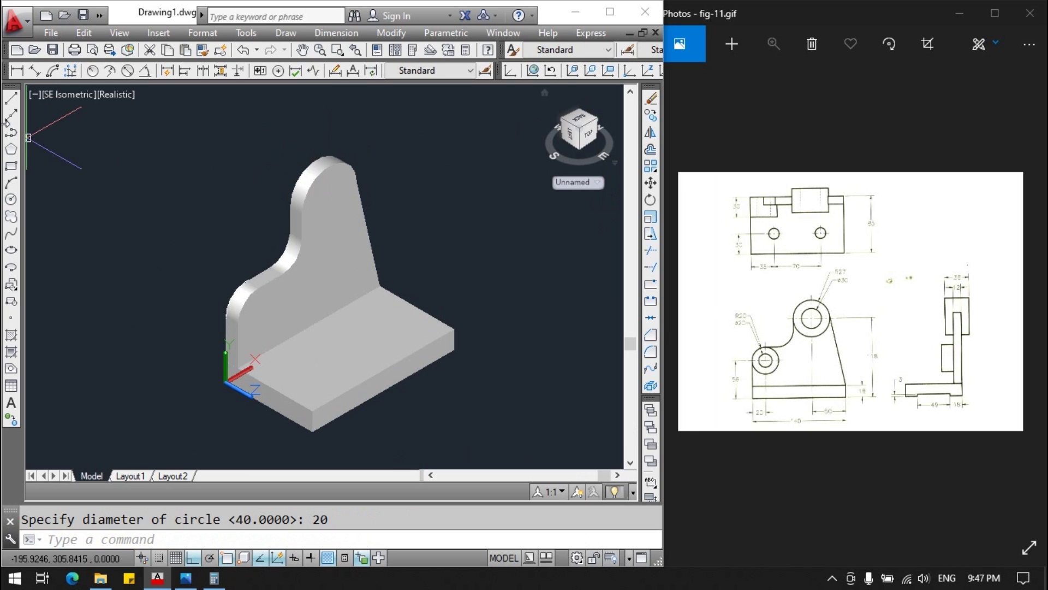
click(11, 200)
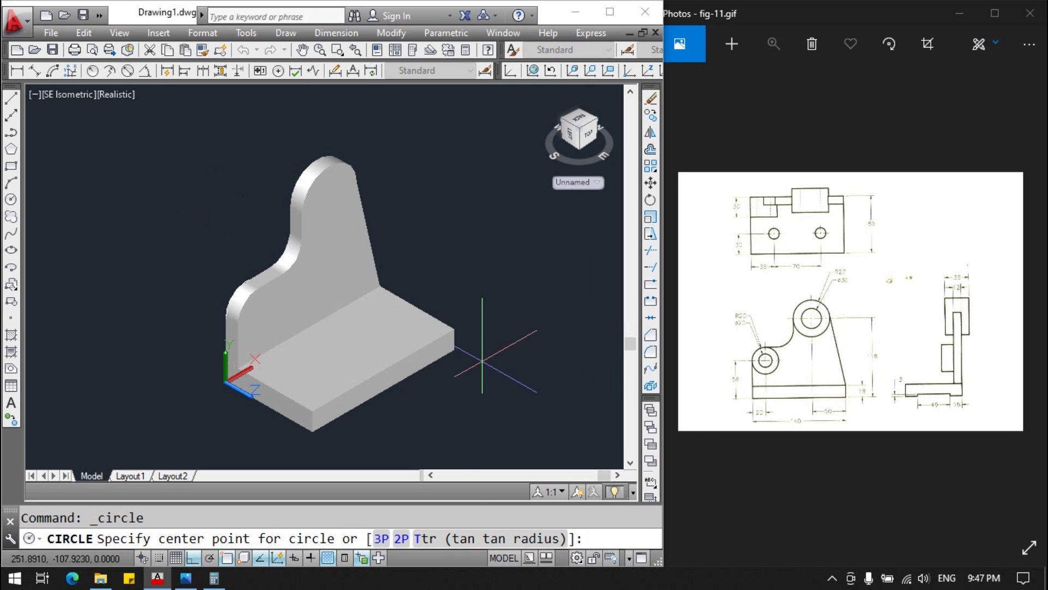
Draw a radius-27 boss circle centred at 90,118,6.
click(606, 540)
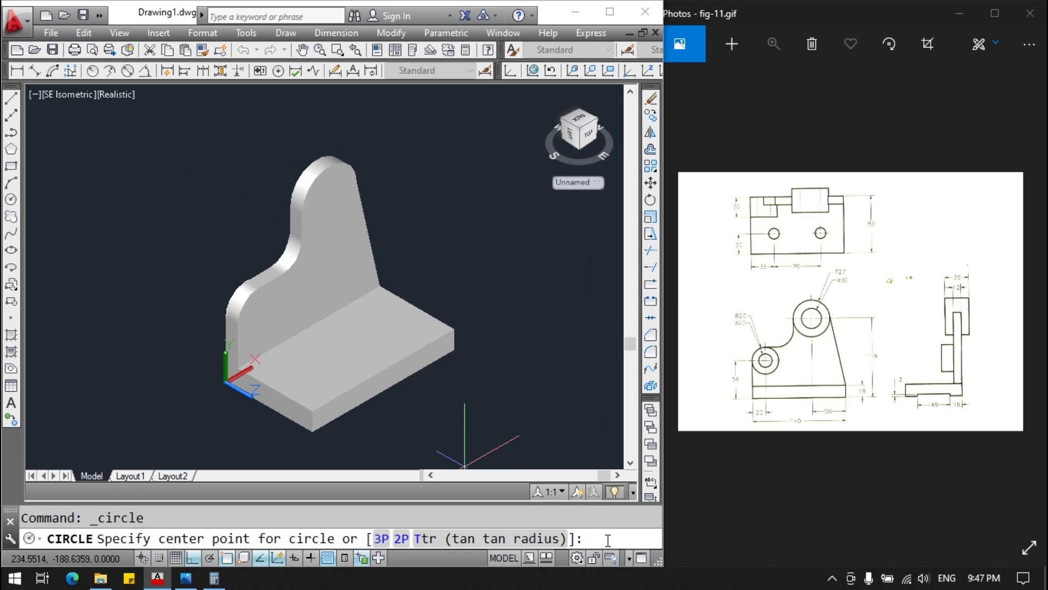
text(90,)
text(118,)
text(6)
key(Return)
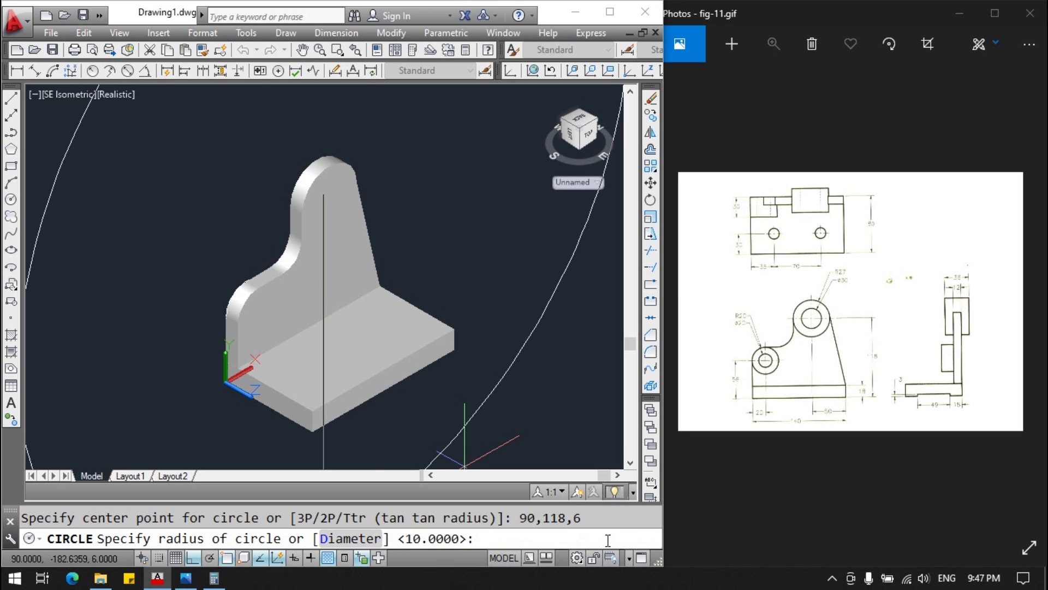
text(27)
key(Return)
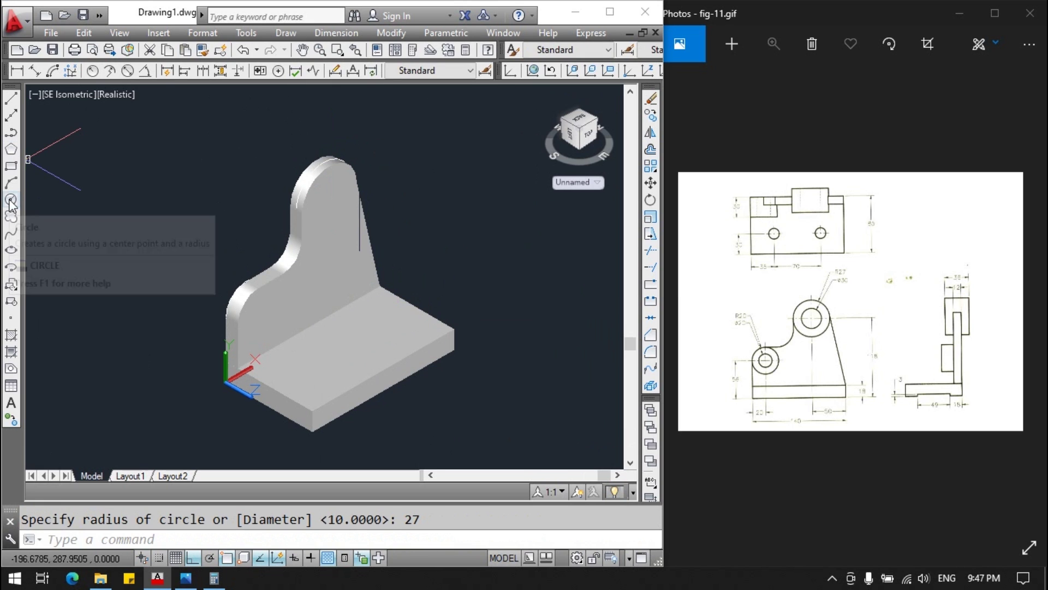
Draw a diameter-30 bore circle also centred at 90,118,6.
text(c)
key(Return)
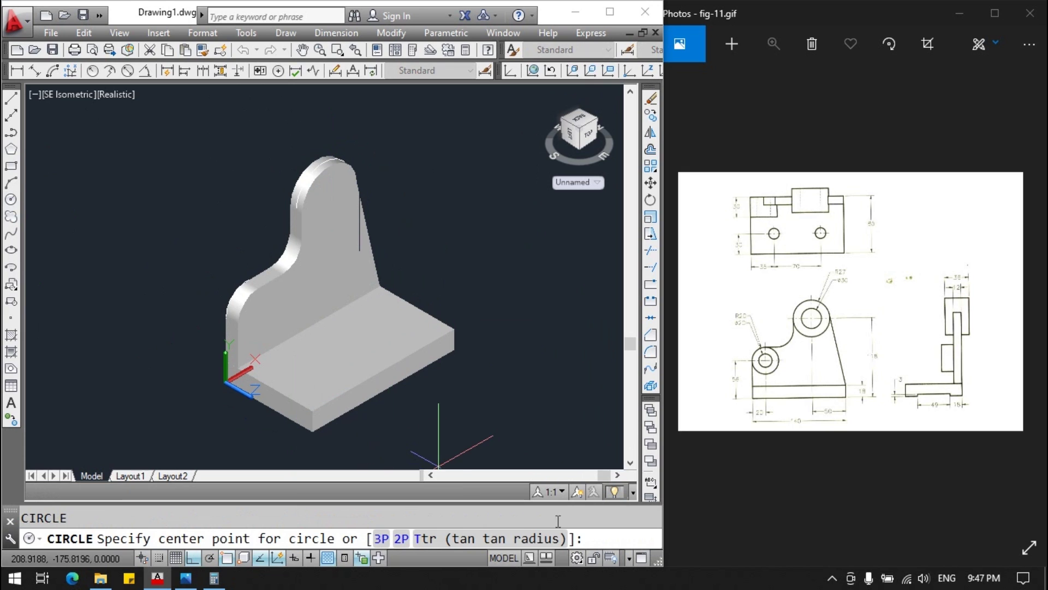
text(90,118,)
text(6)
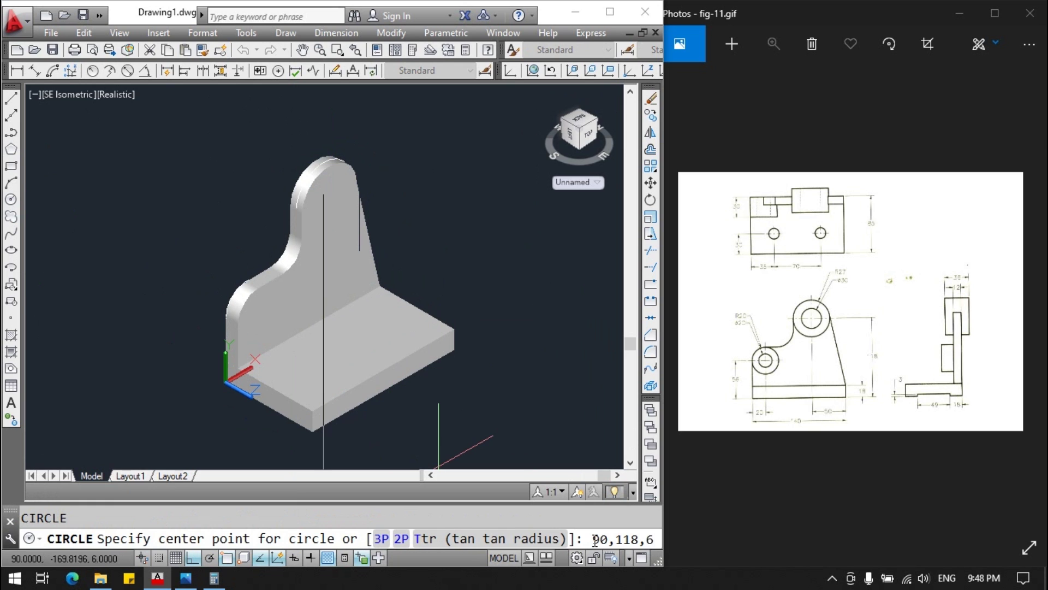
key(Return)
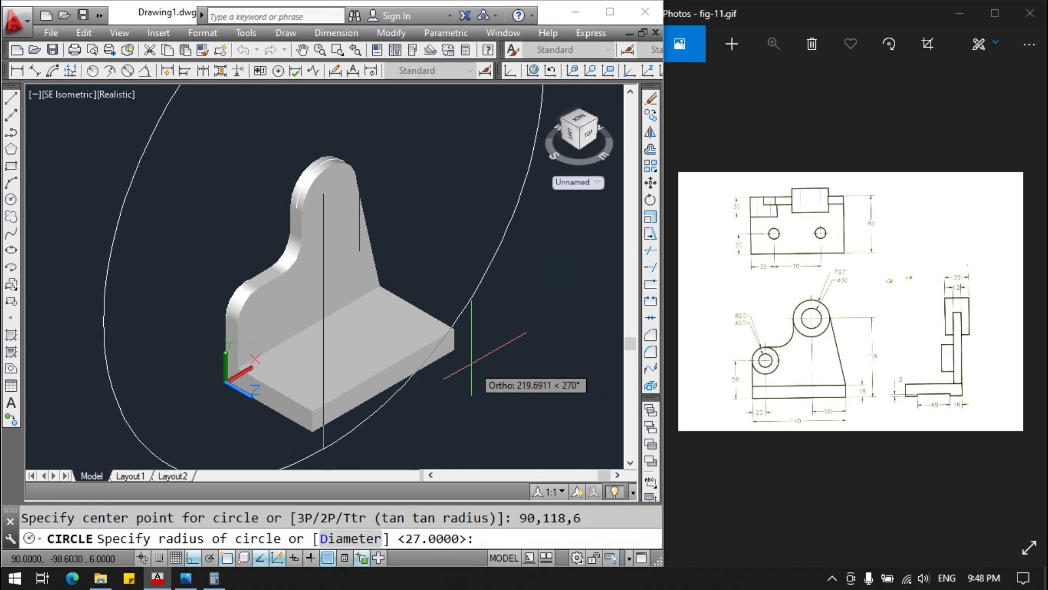
text(d)
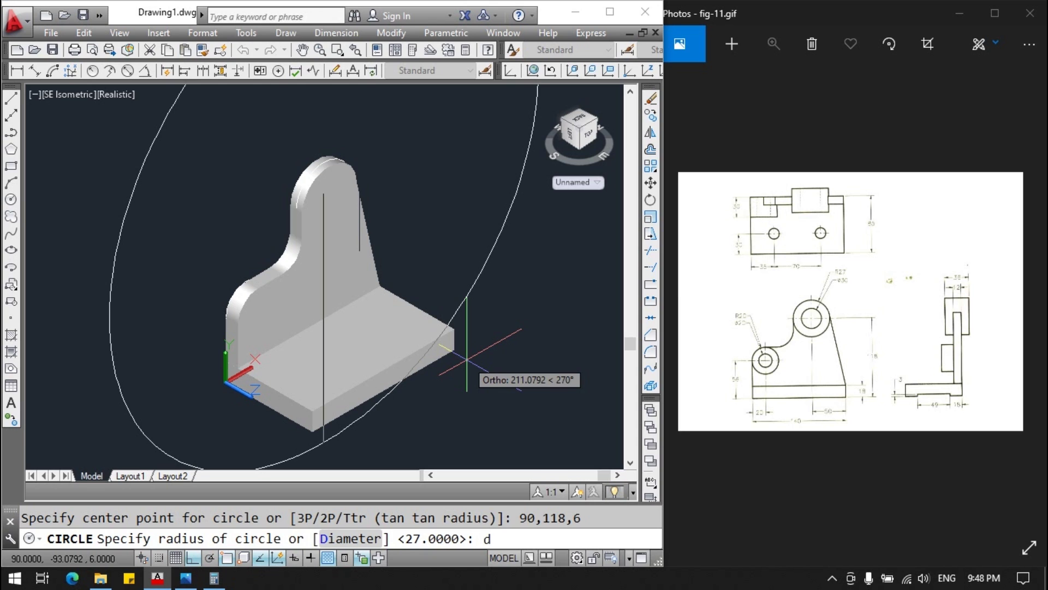
key(Return)
text(30)
key(Return)
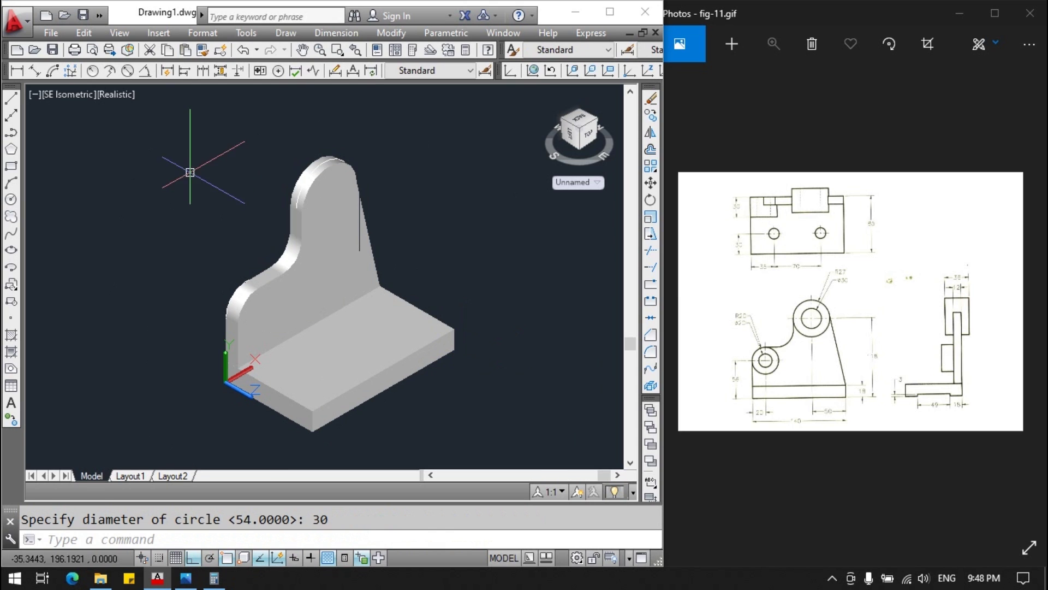
click(116, 93)
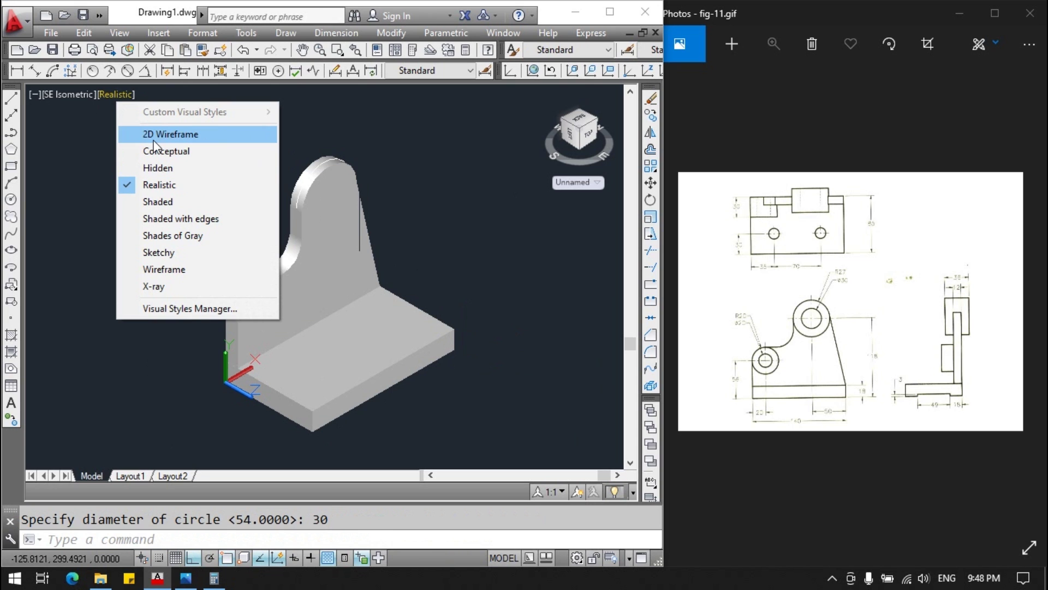
Switch to 2D Wireframe and extrude the left boss circles 30 units.
click(153, 141)
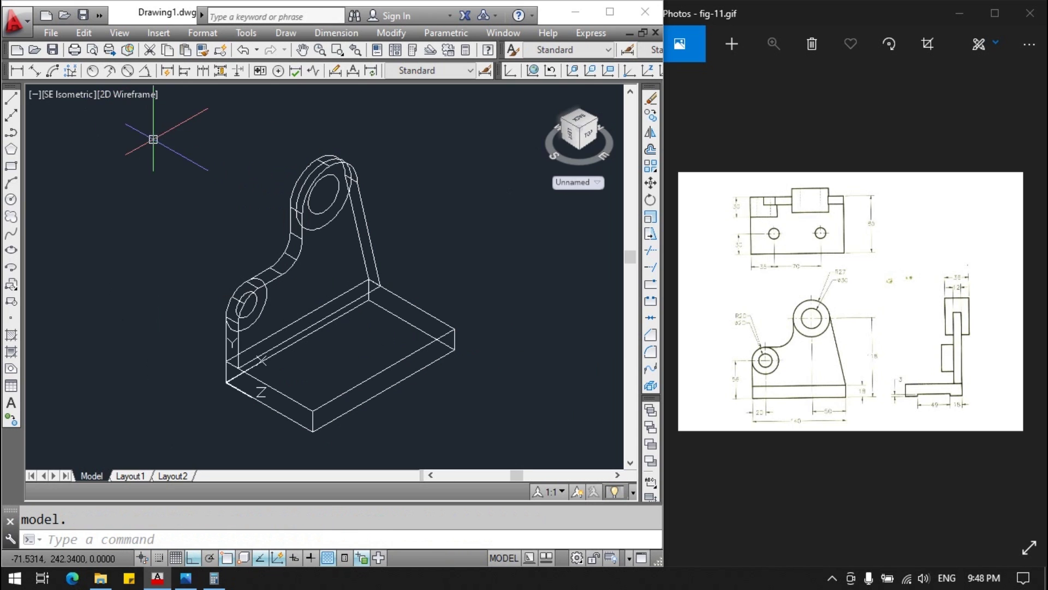
text(exxt)
key(Return)
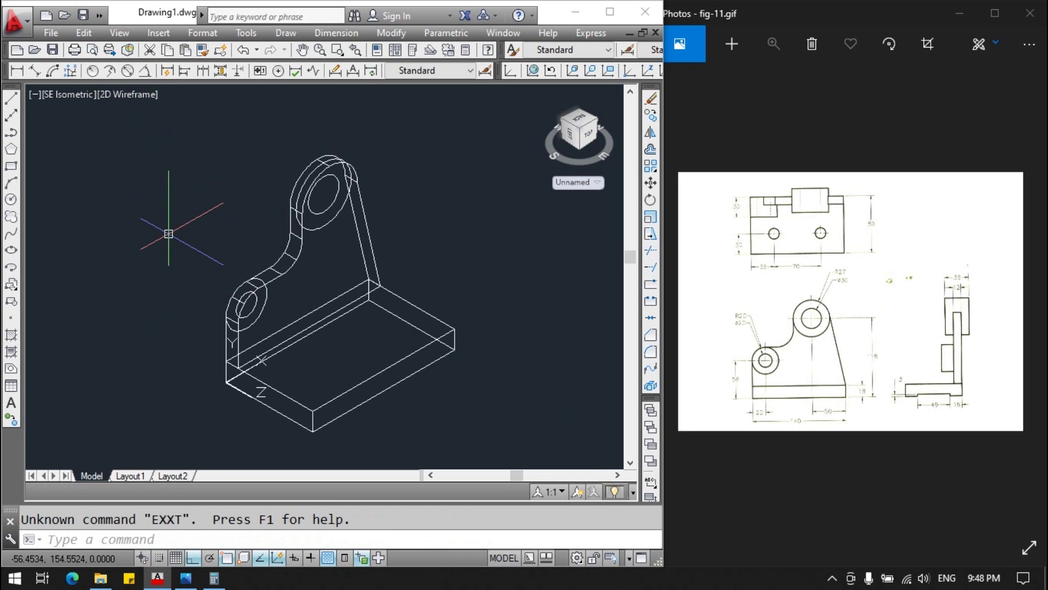
text(ext)
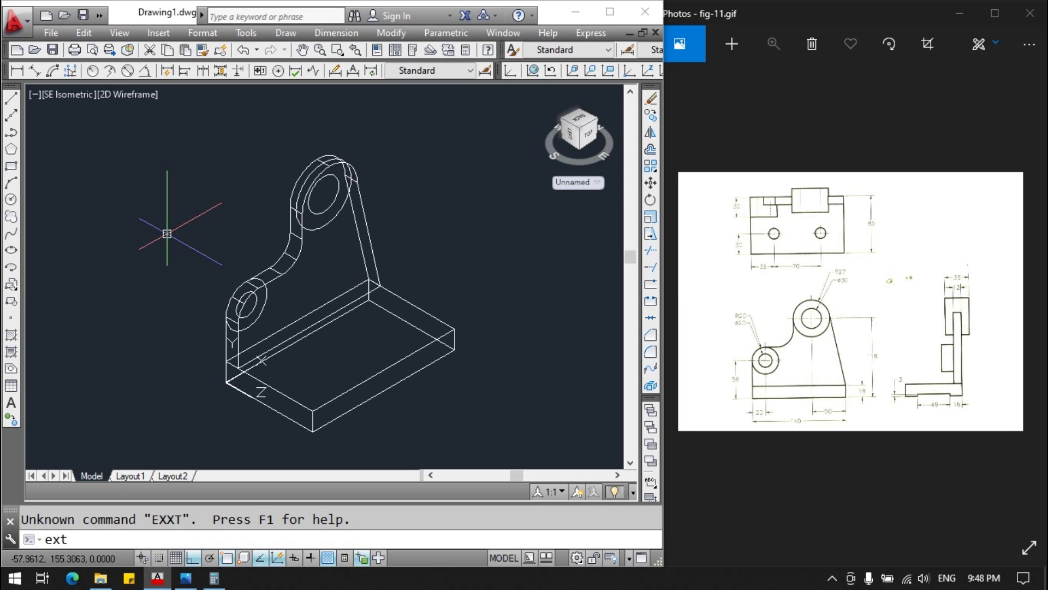
key(Return)
click(255, 306)
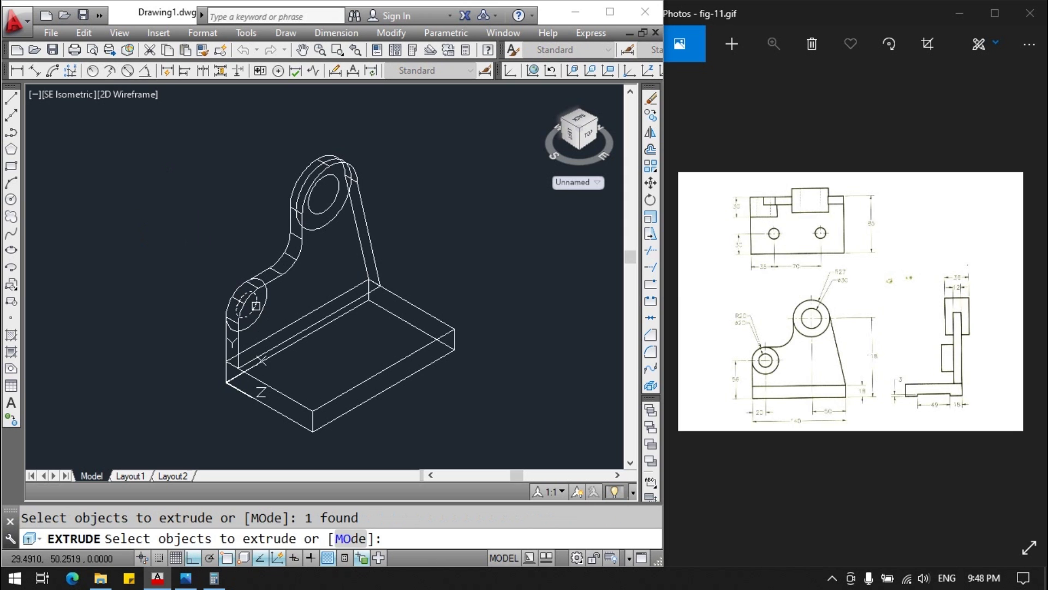
key(Return)
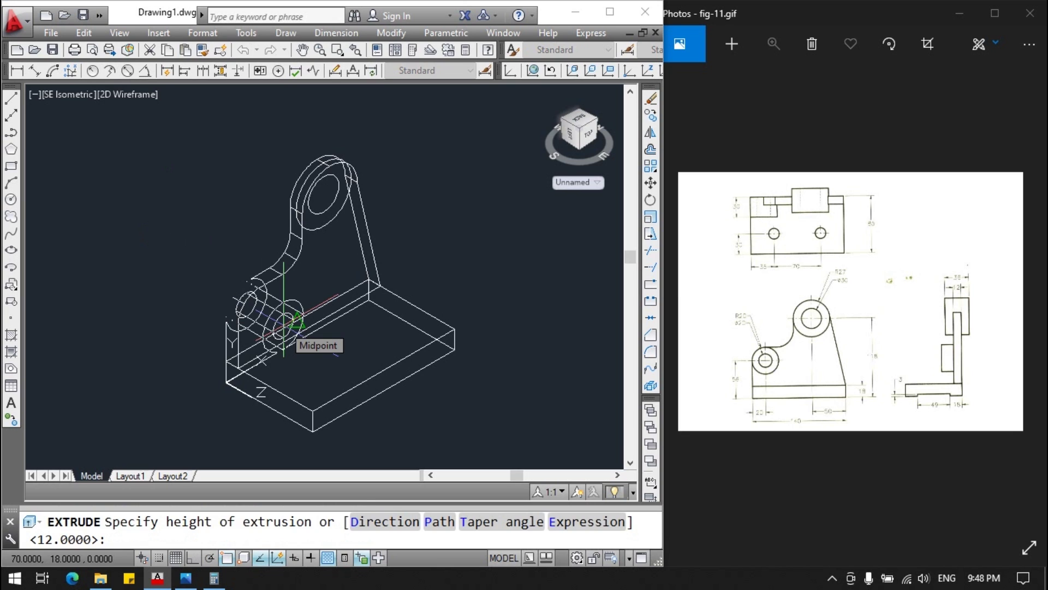
text(30)
key(Return)
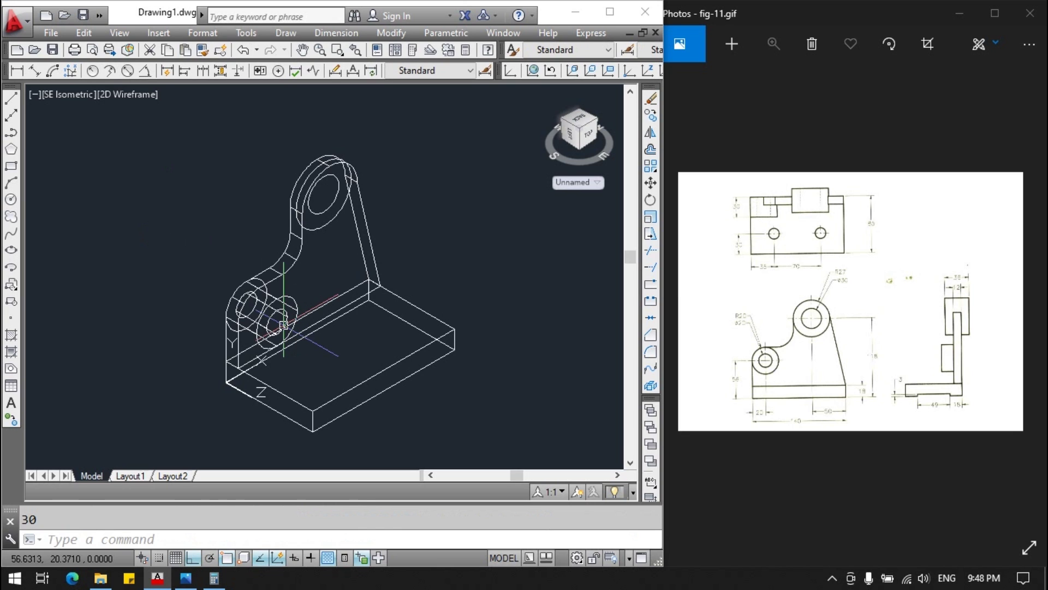
Extrude the top boss circle and profile 36 units.
text(ext)
key(Return)
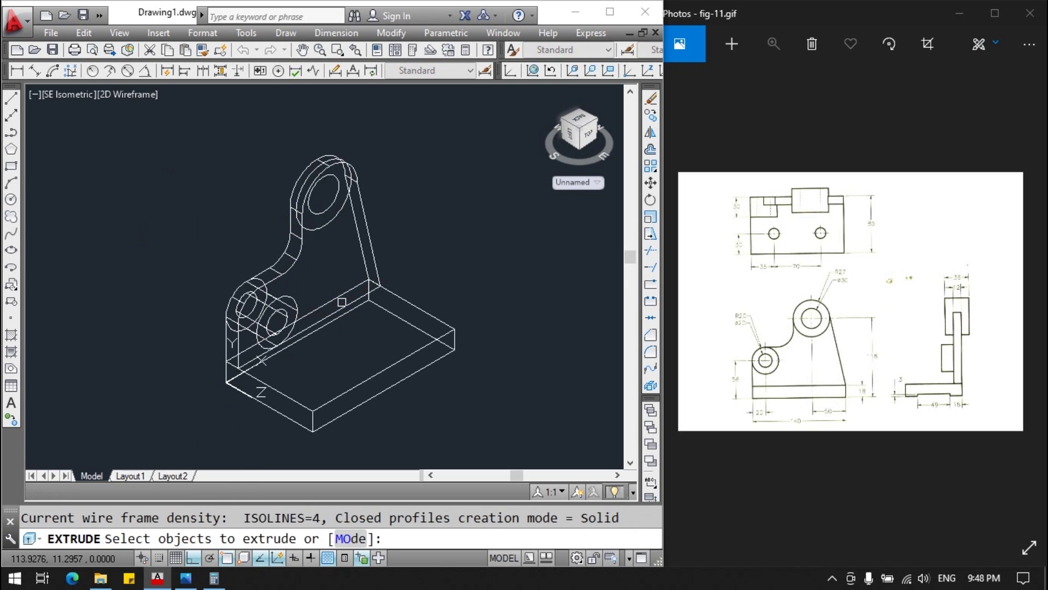
click(332, 213)
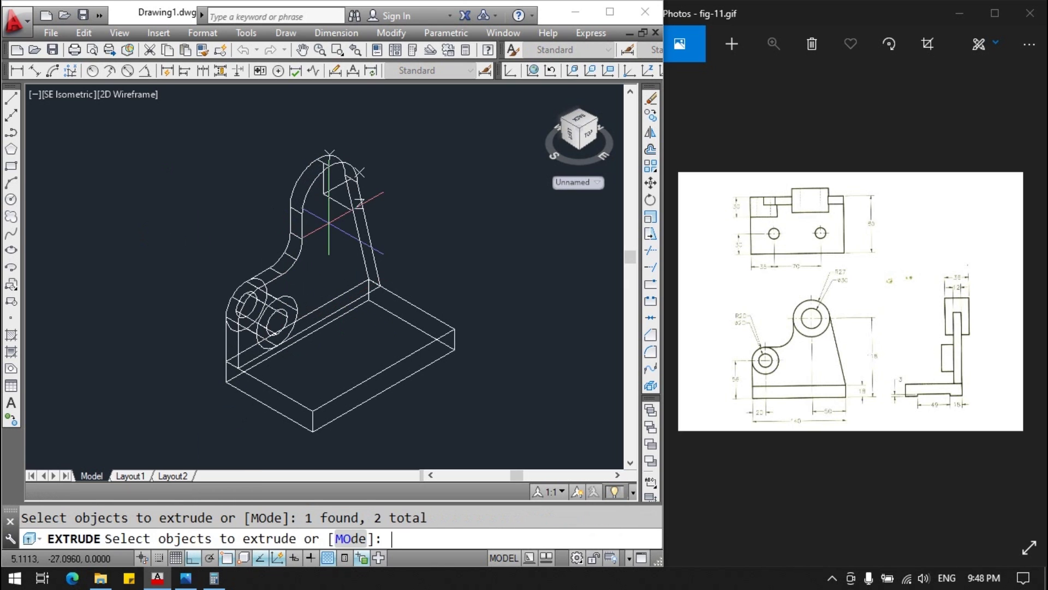
key(Return)
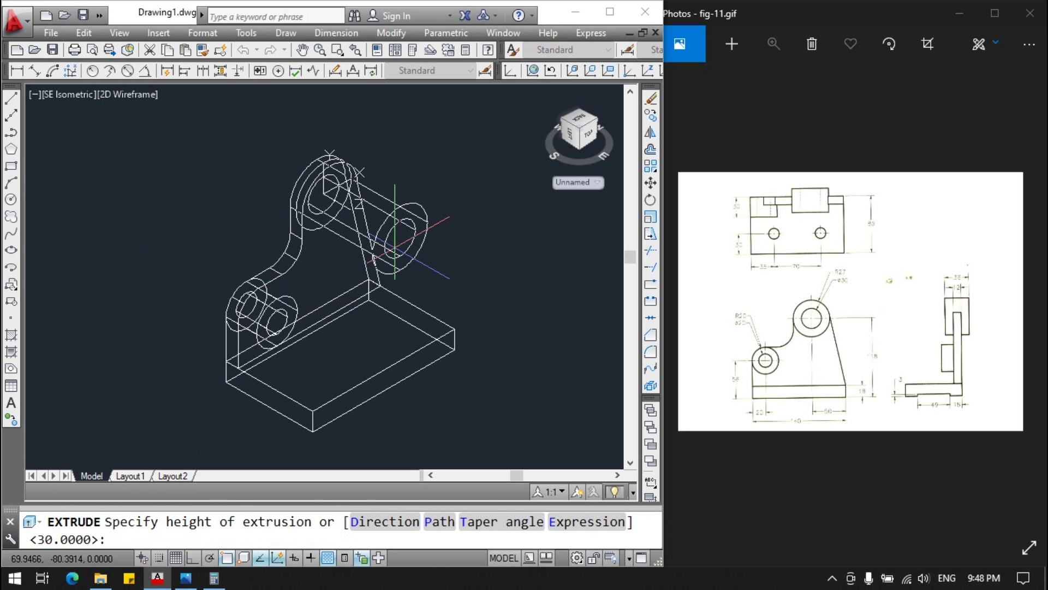
text(36)
key(Return)
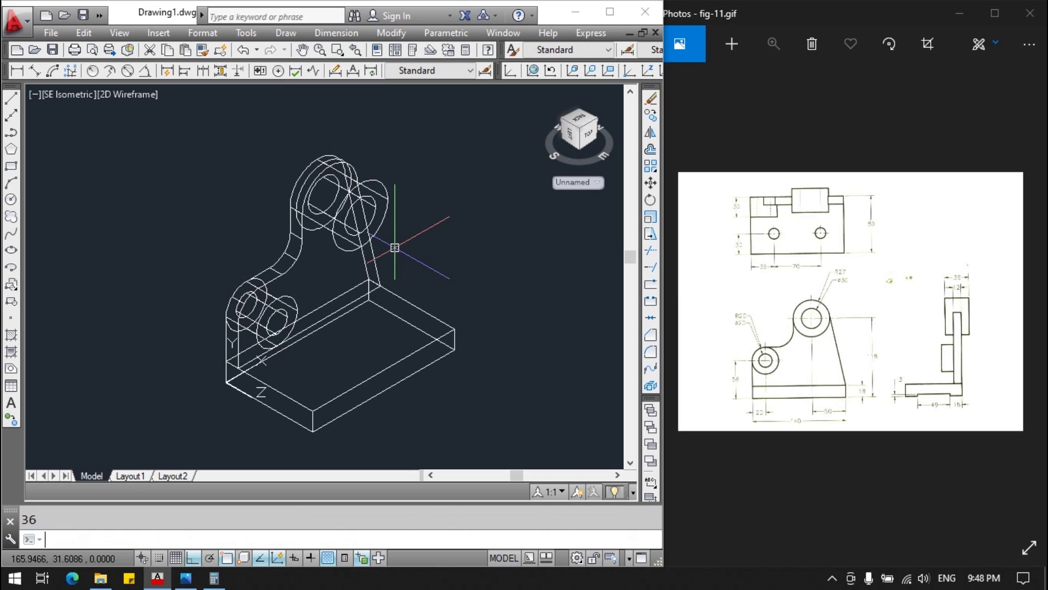
text(M)
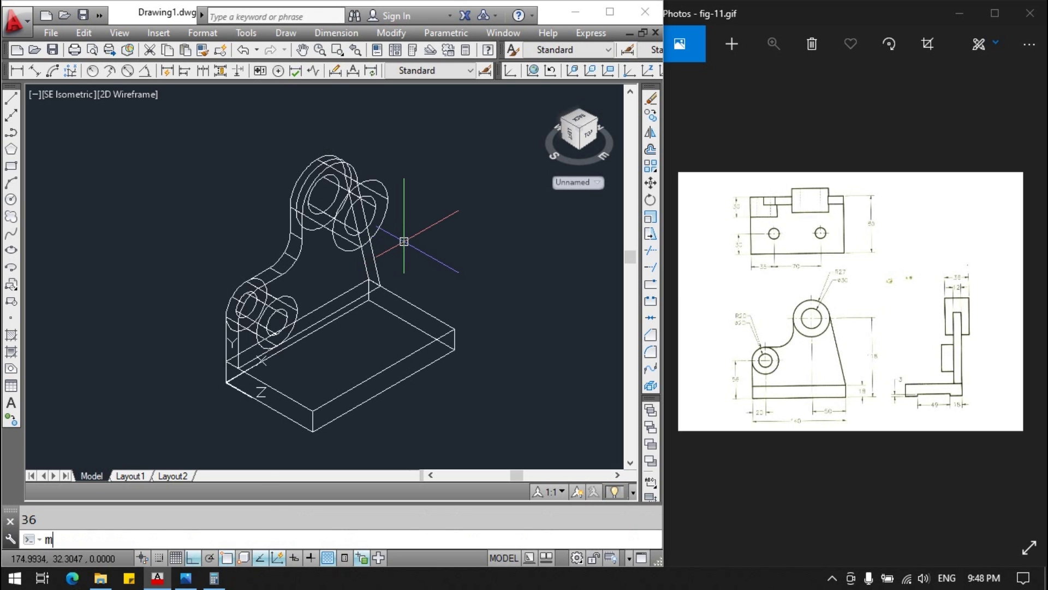
key(Return)
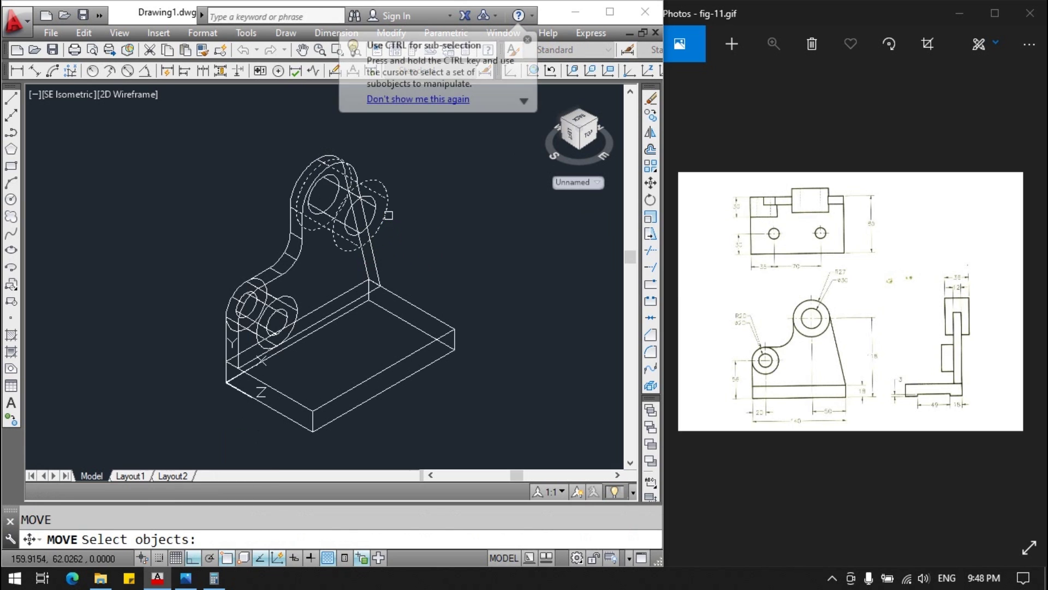
Move the top boss 18 units, then undo that move.
click(374, 219)
key(Return)
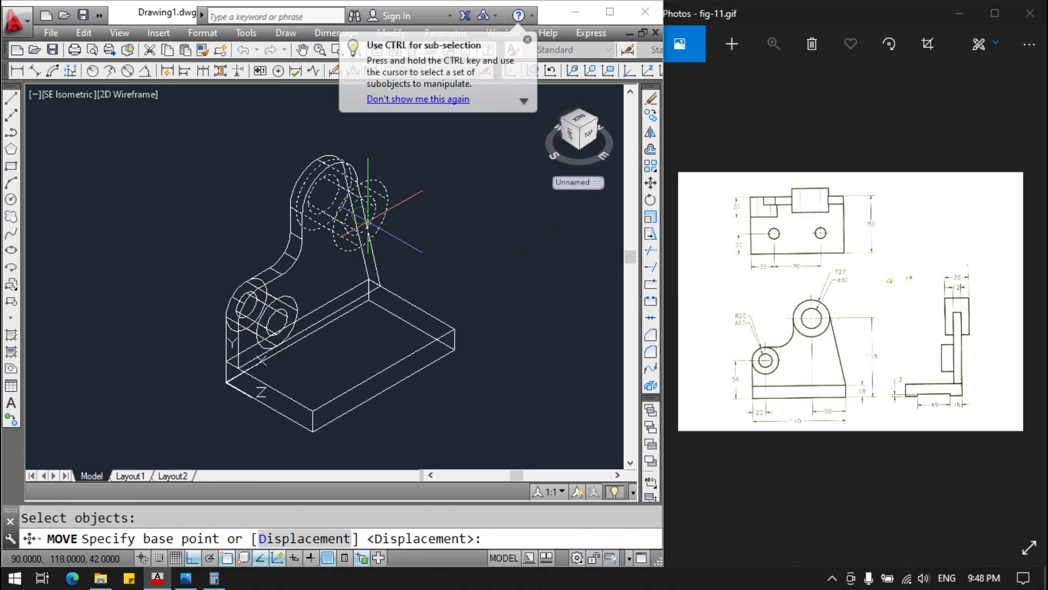
click(362, 215)
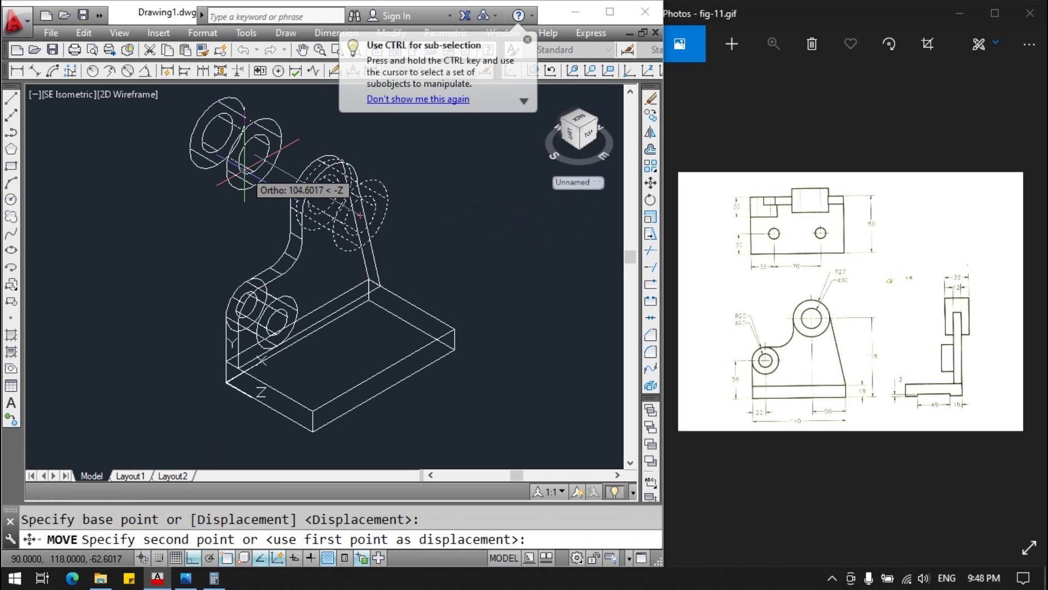
text(-18)
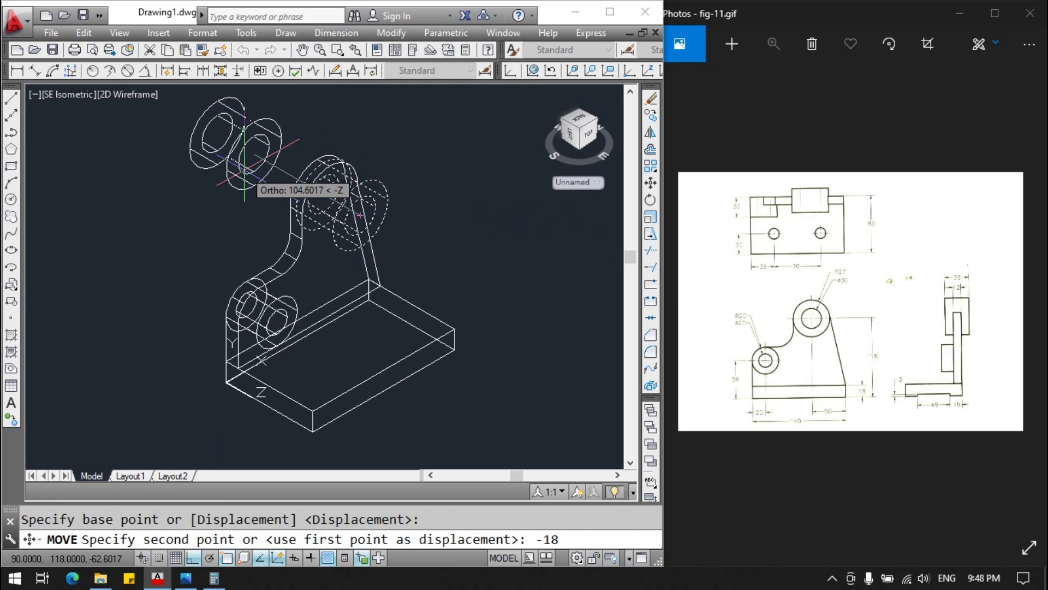
key(Return)
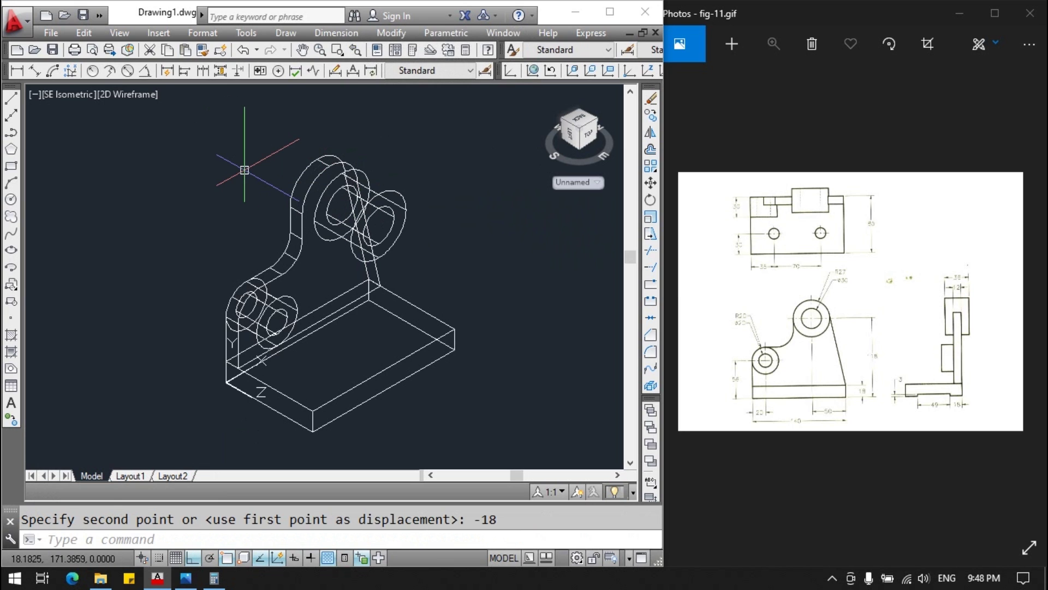
key(ctrl+z)
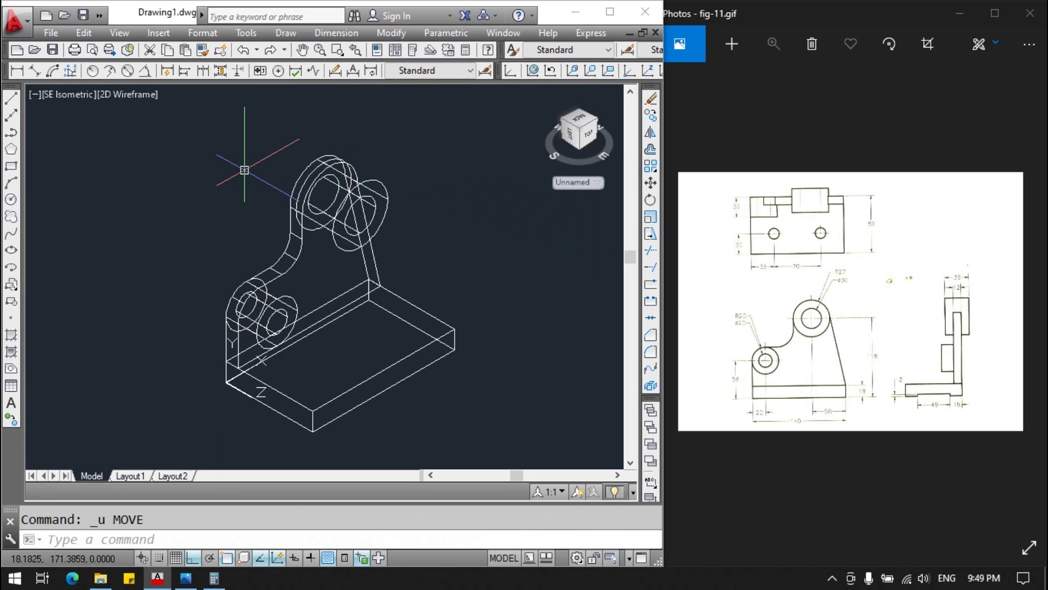
Move the upper boss cylinders 18 units so they straddle the upright plate.
text(m)
key(Return)
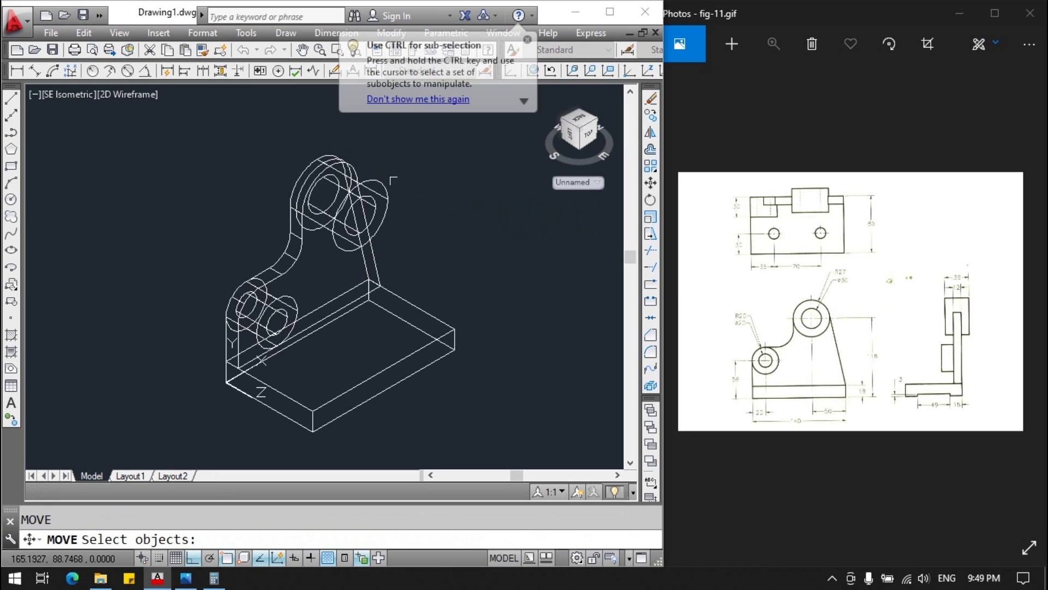
click(384, 189)
key(Return)
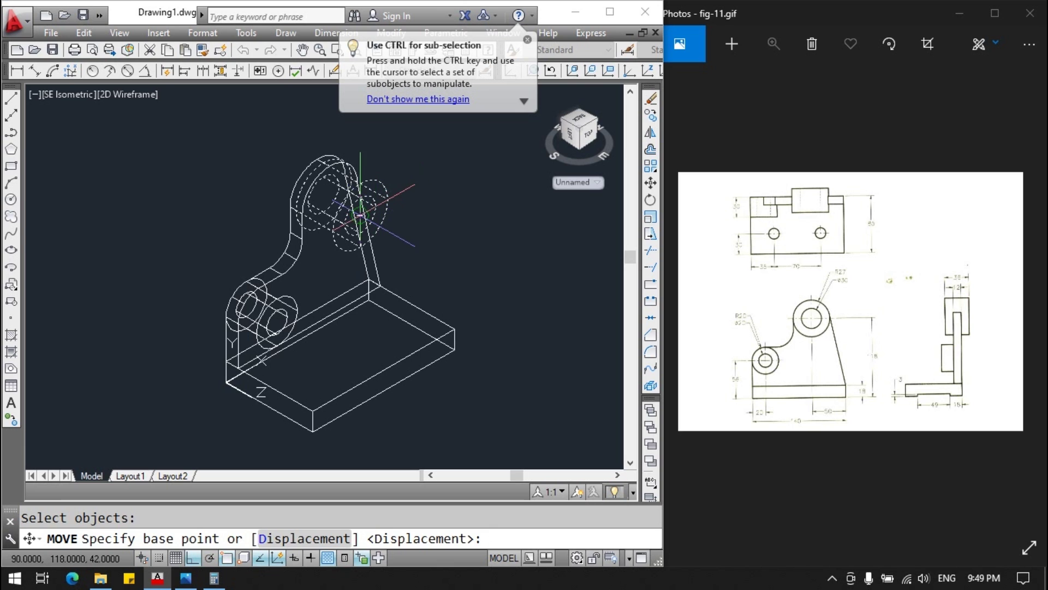
click(360, 215)
text(18)
key(Return)
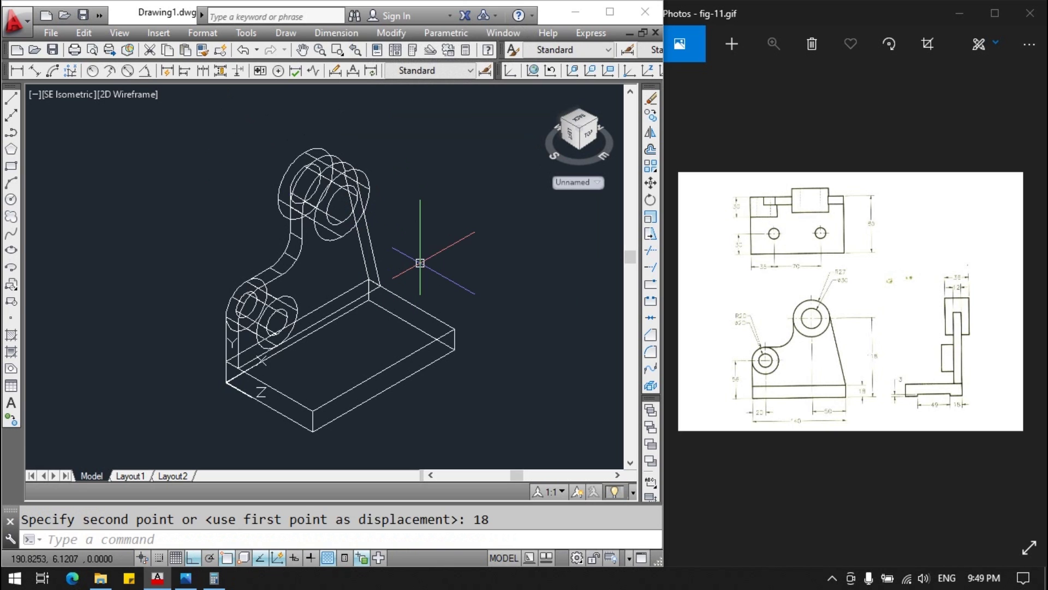
Switch to Shaded view and union the base plate, upright and boss solids into one body.
click(114, 94)
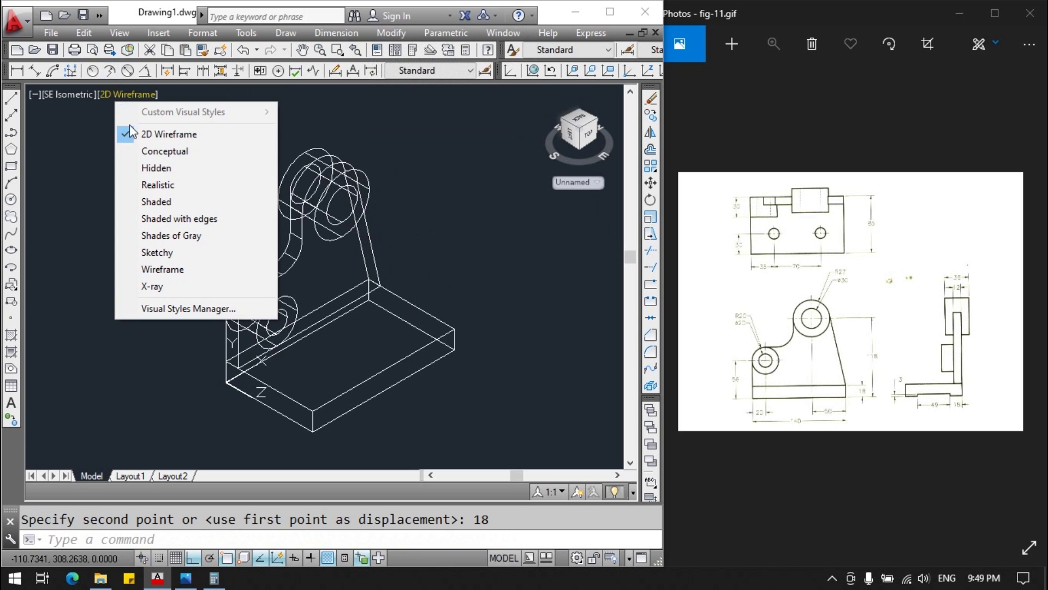
click(156, 202)
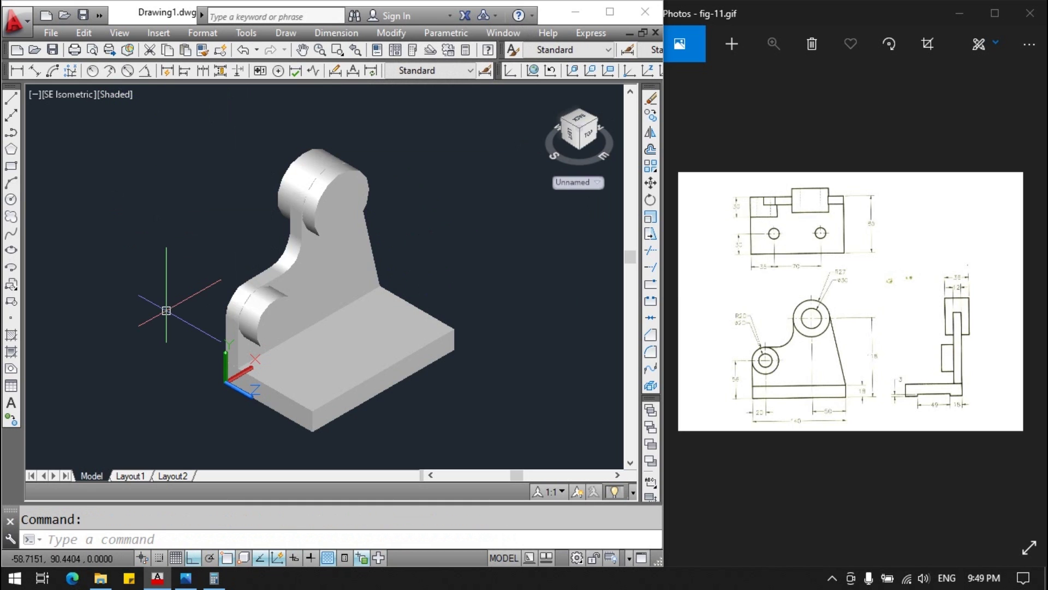
text(UNI)
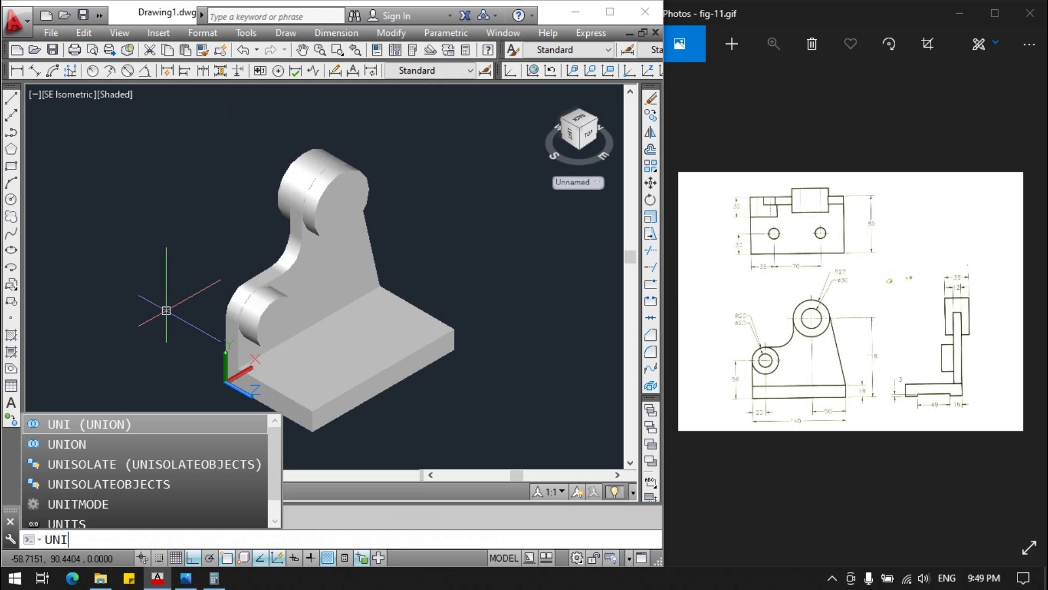
key(Return)
click(289, 374)
click(272, 300)
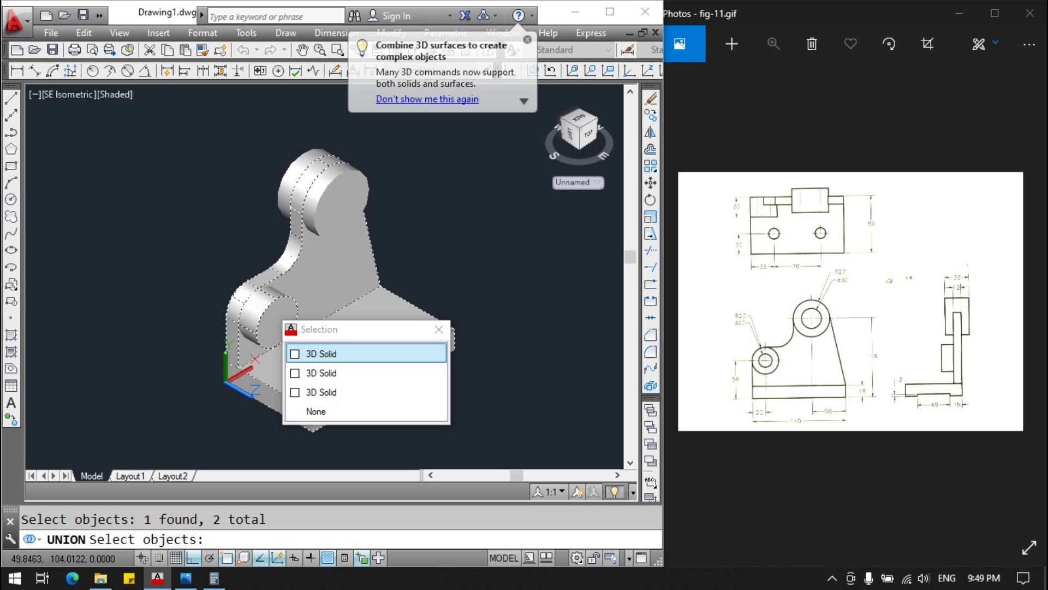
click(328, 354)
click(311, 192)
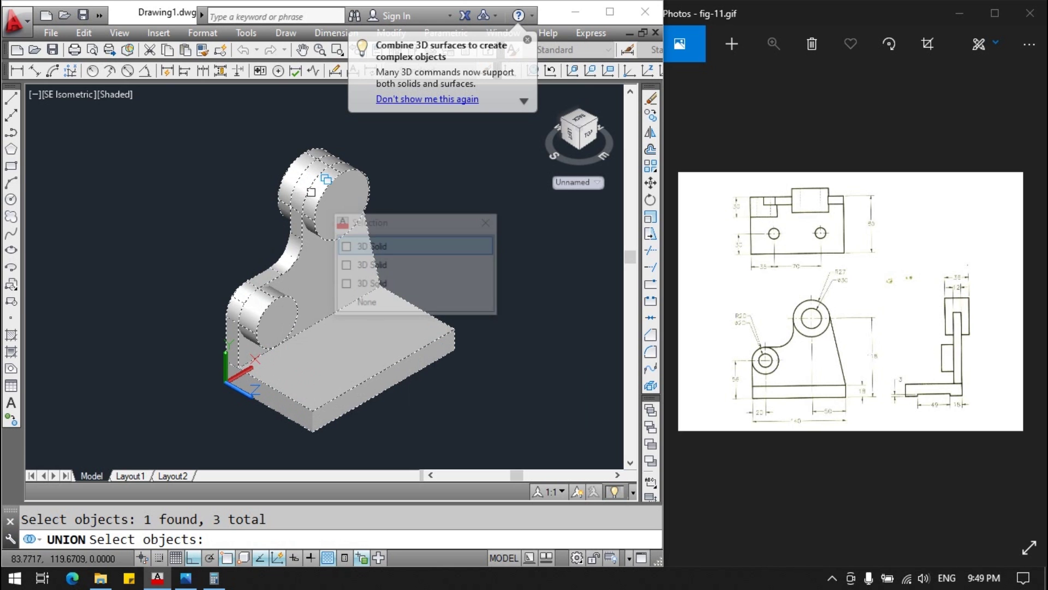
click(371, 246)
key(Return)
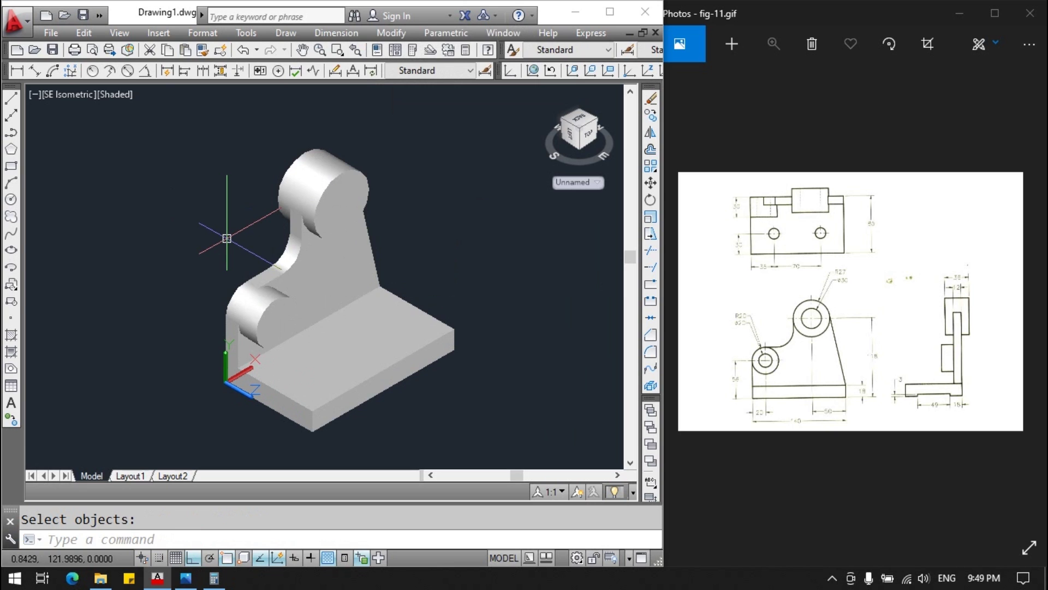
Subtract the lower and upper hole cylinders from the bracket to bore both bosses.
text(S)
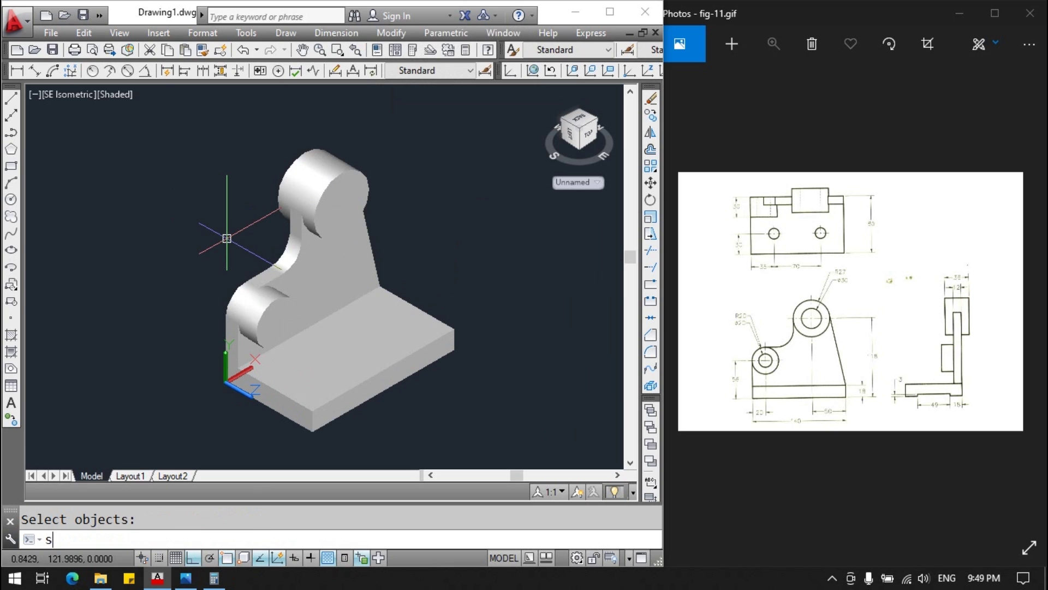
text(UB)
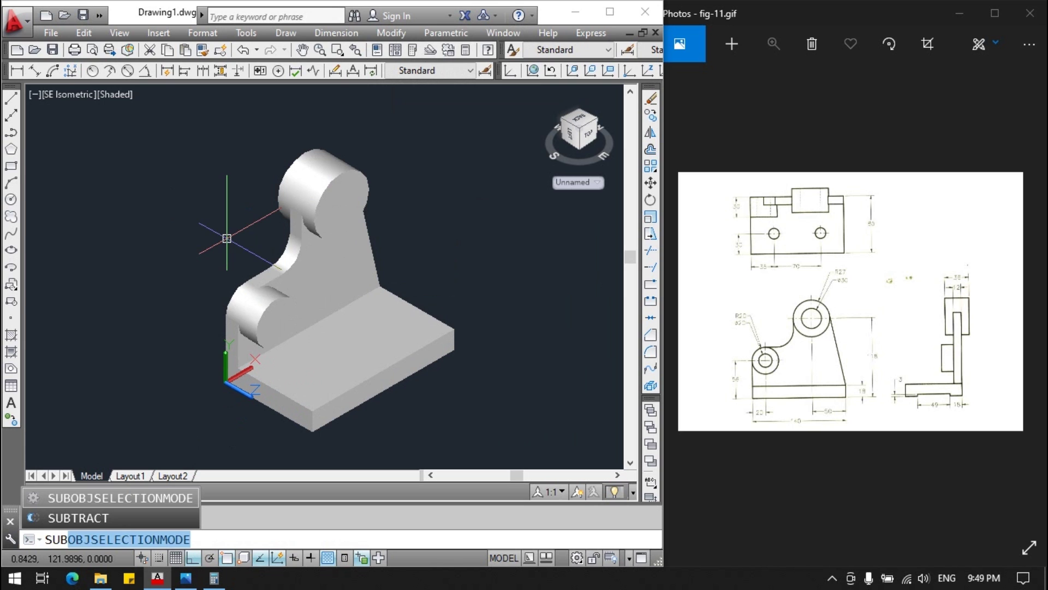
text(T)
key(Return)
click(355, 344)
key(Return)
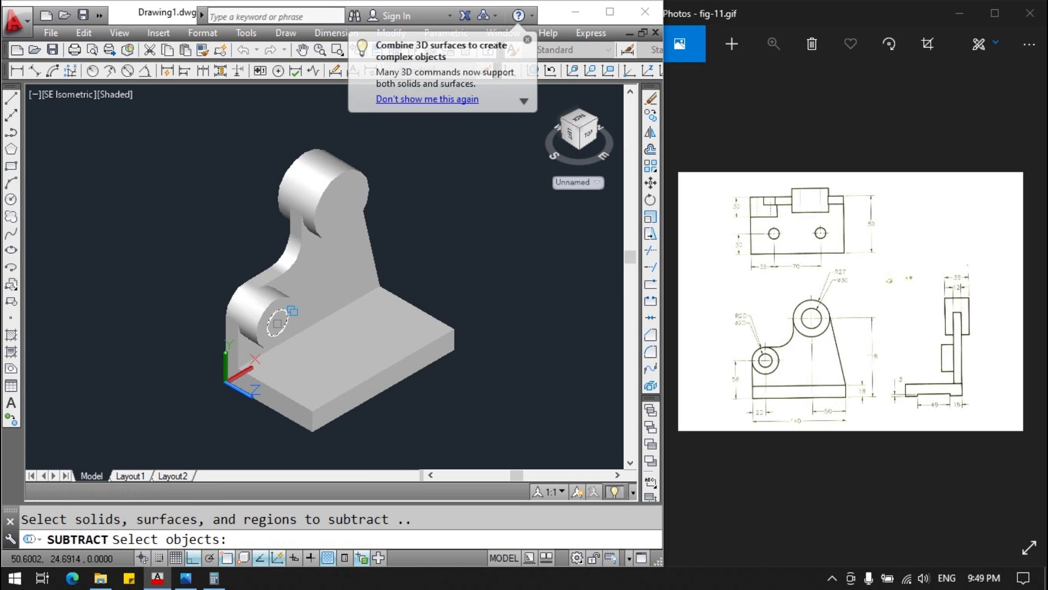
click(279, 323)
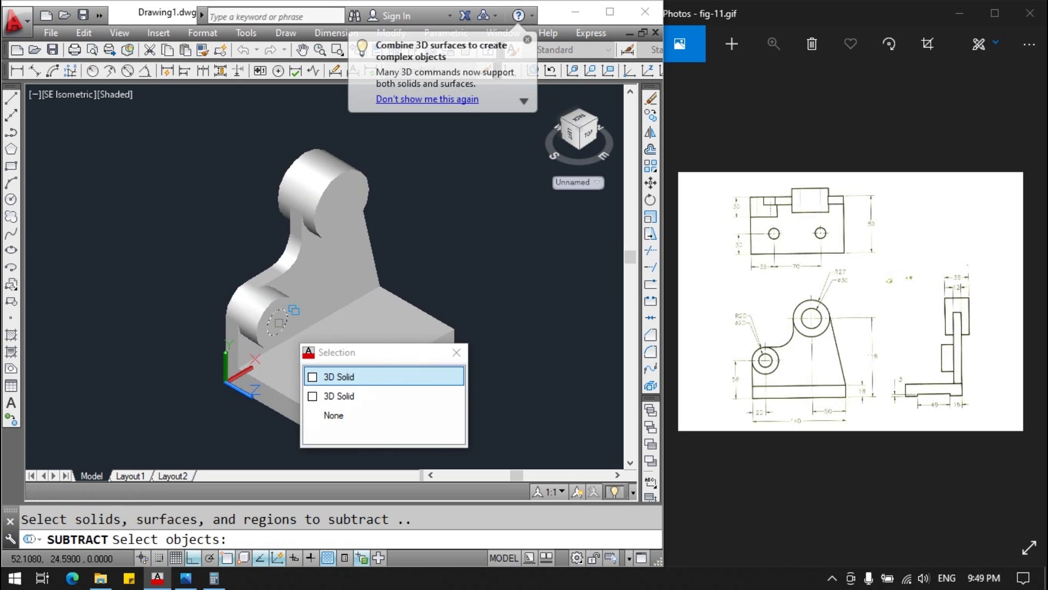
click(339, 377)
click(340, 203)
key(Return)
key(Return)
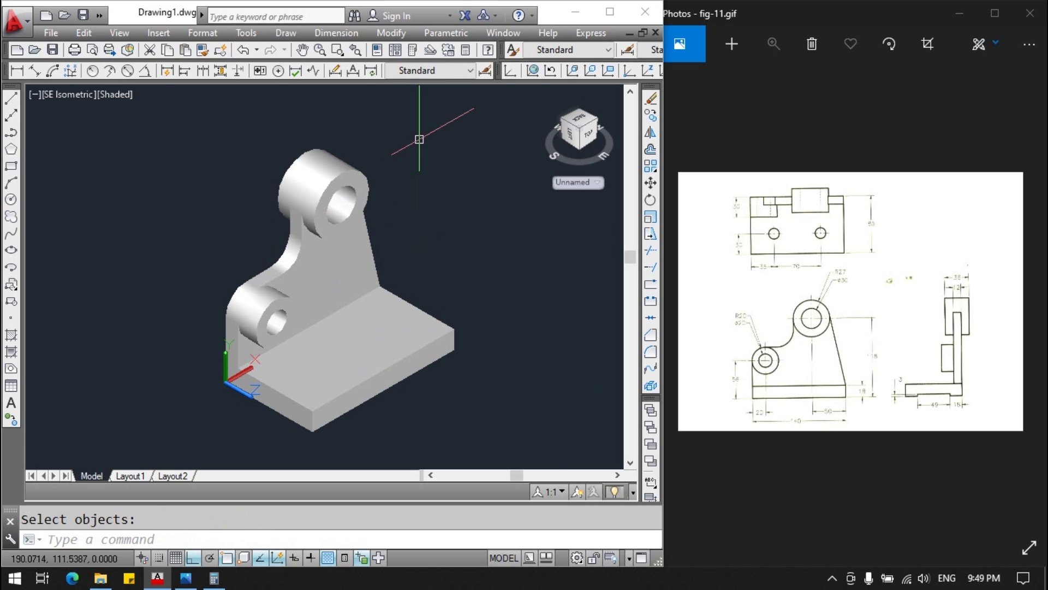
Reset to World and define a 3-point UCS at the base corner.
click(533, 71)
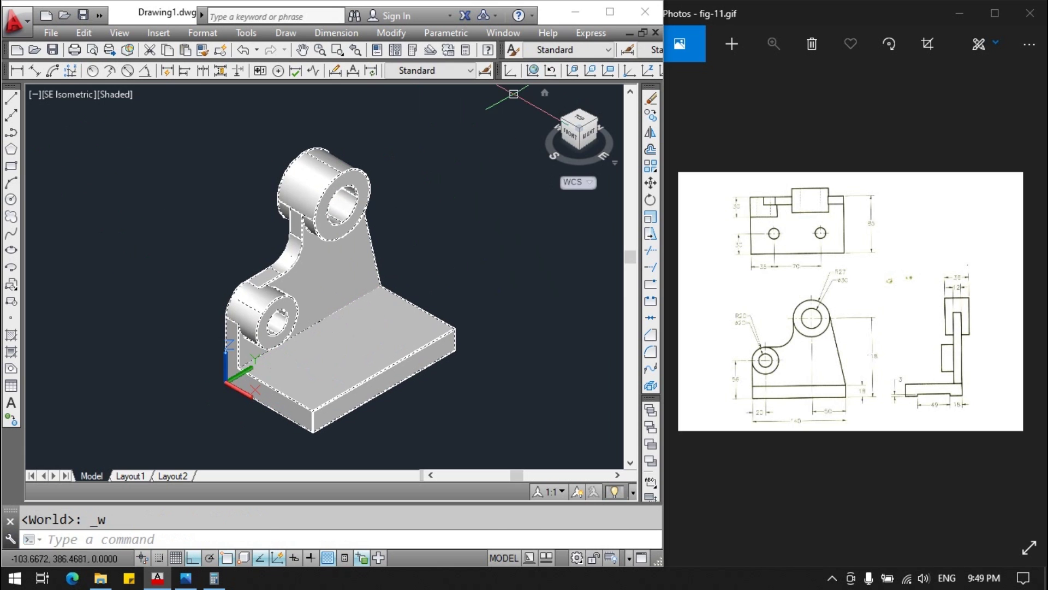
click(510, 70)
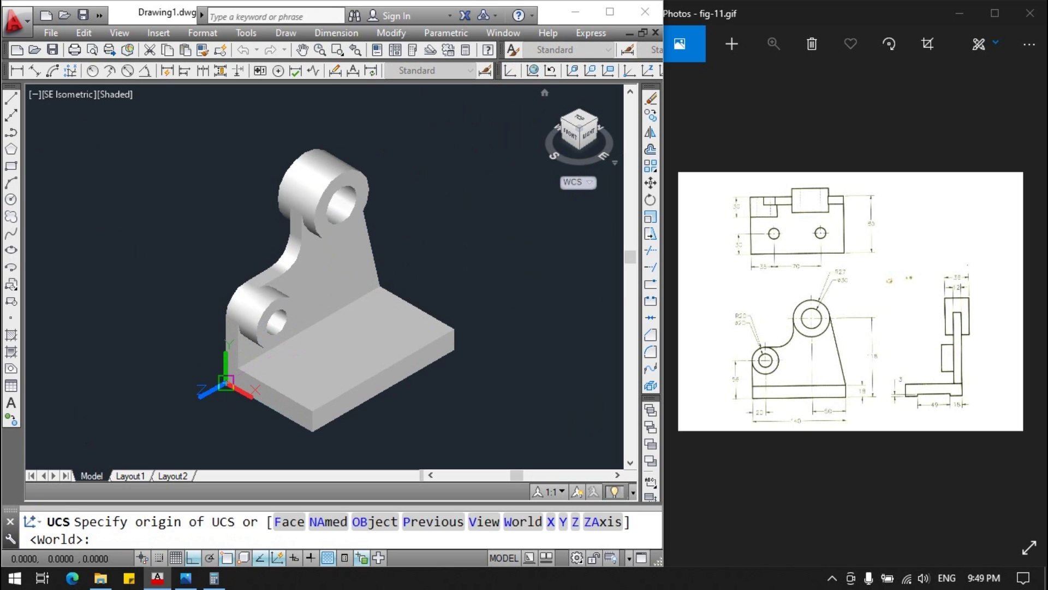
click(226, 383)
click(230, 319)
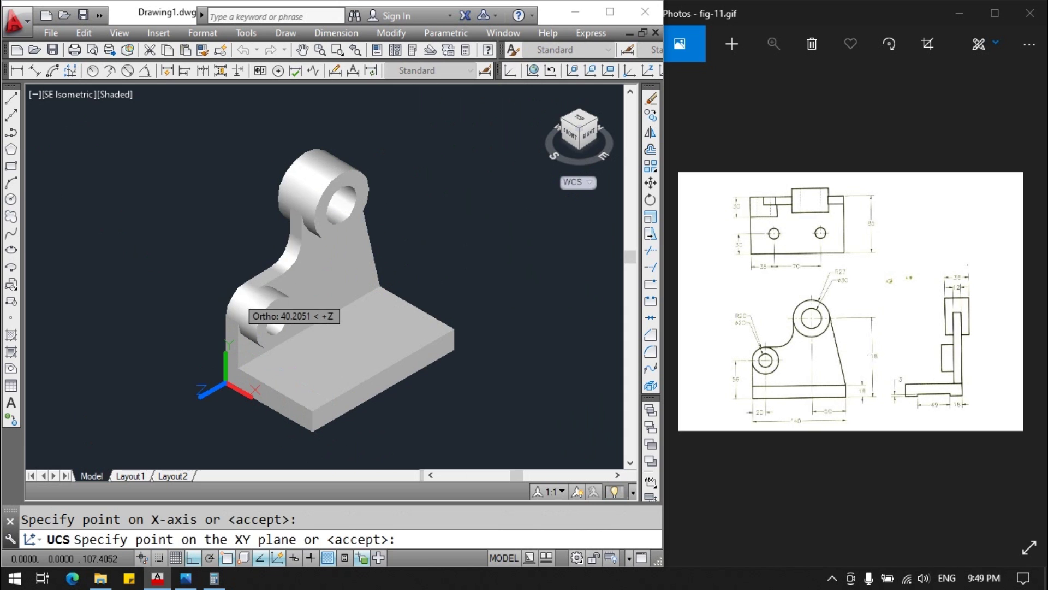
click(217, 221)
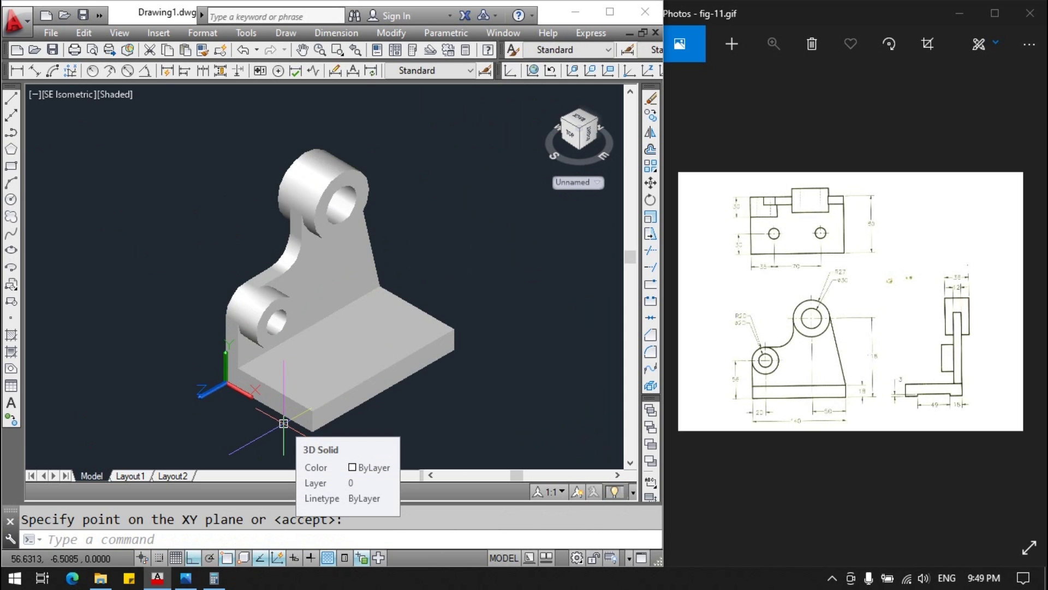
Draw a 49 by 3 rectangle from corner 15,0.
text(rec)
key(Return)
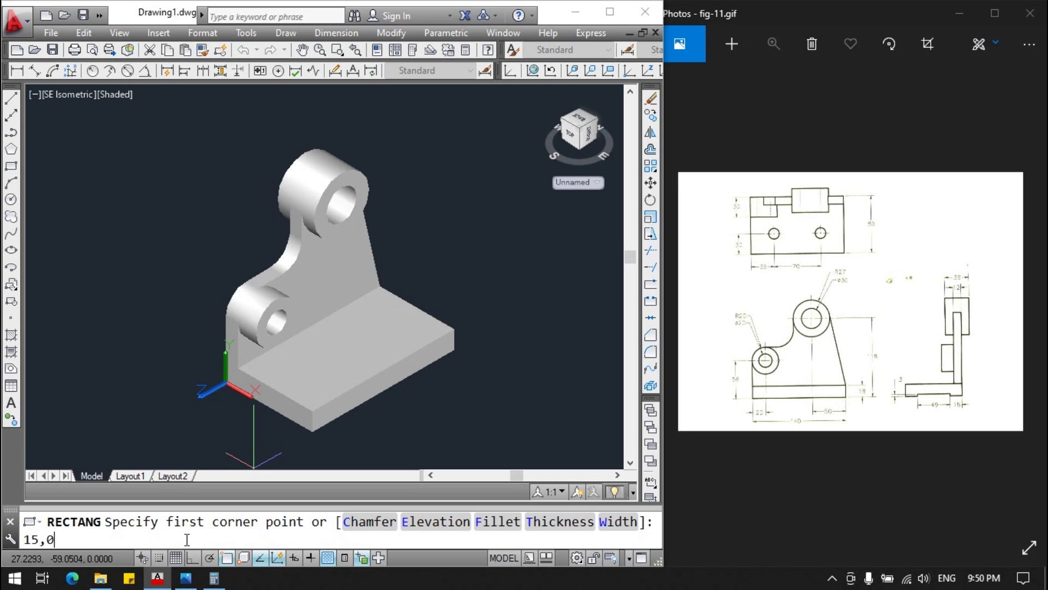
key(Return)
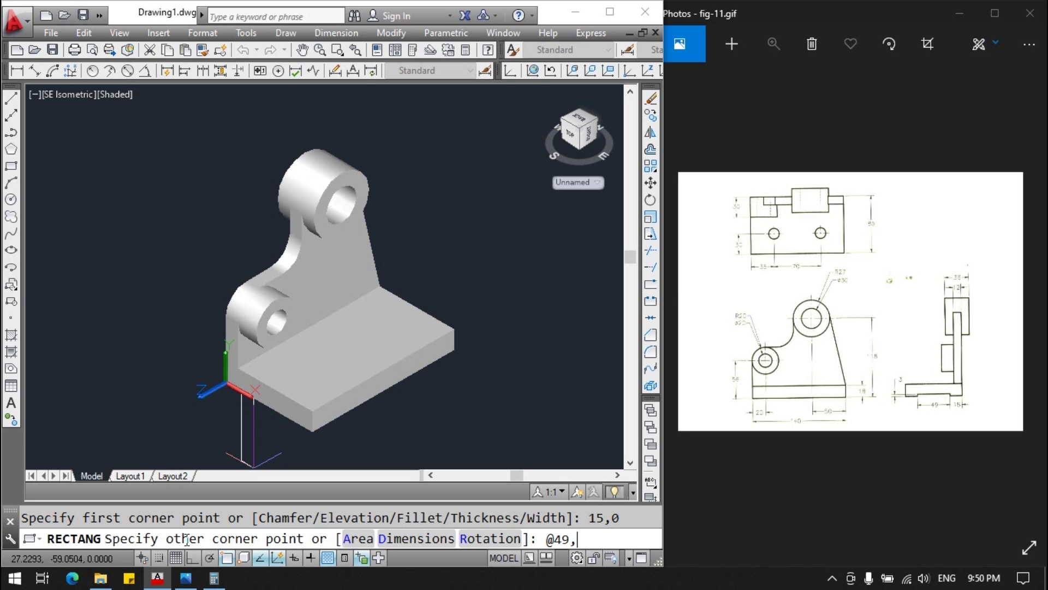
text(3)
key(Return)
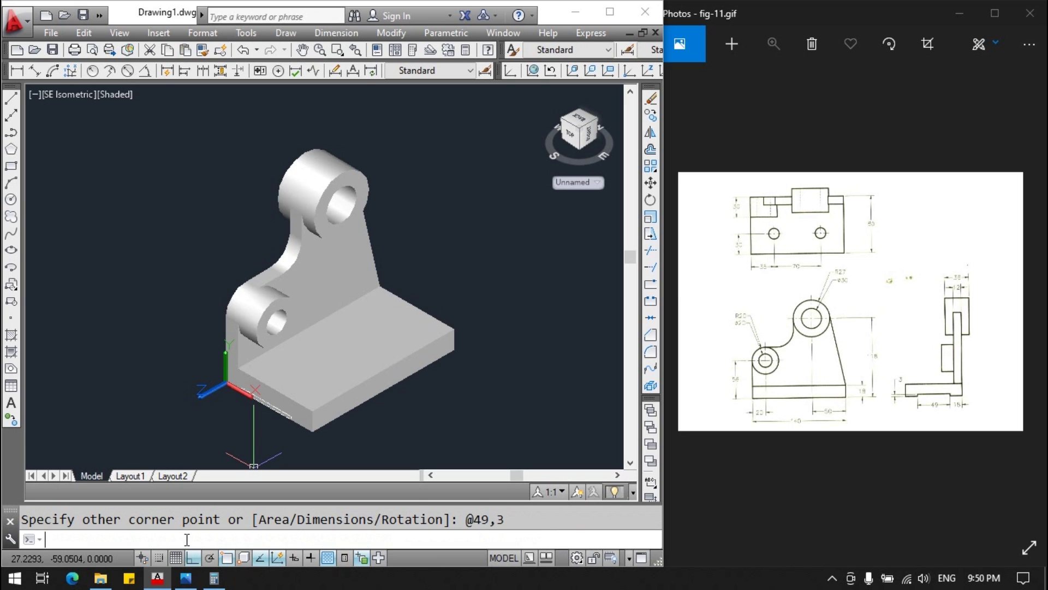
text(p)
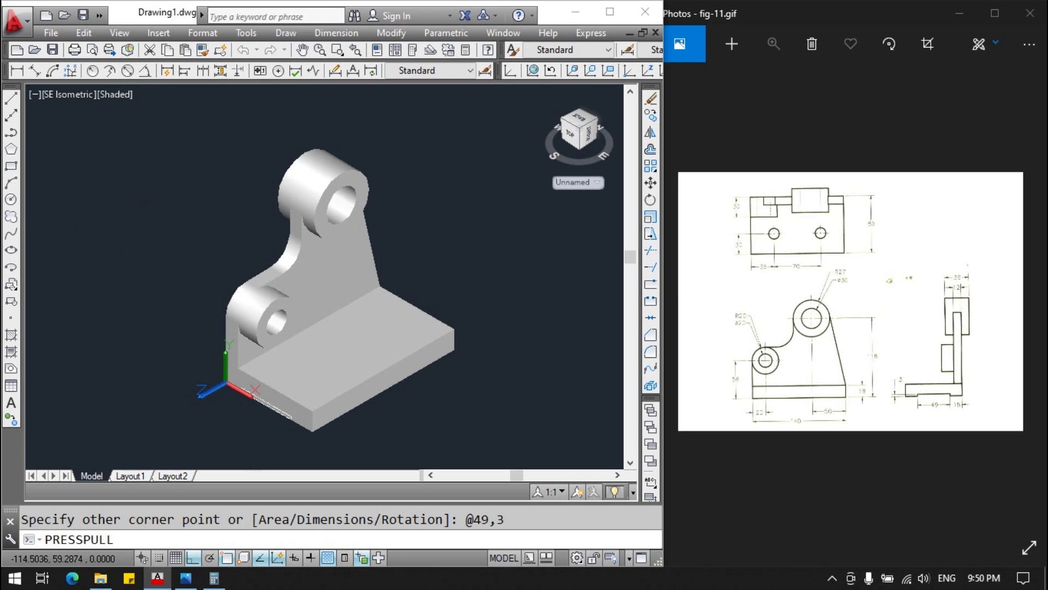
Press-pull the 49 by 3 rectangle into a long thin bar across the base.
key(Return)
scroll(277, 421, up, 2)
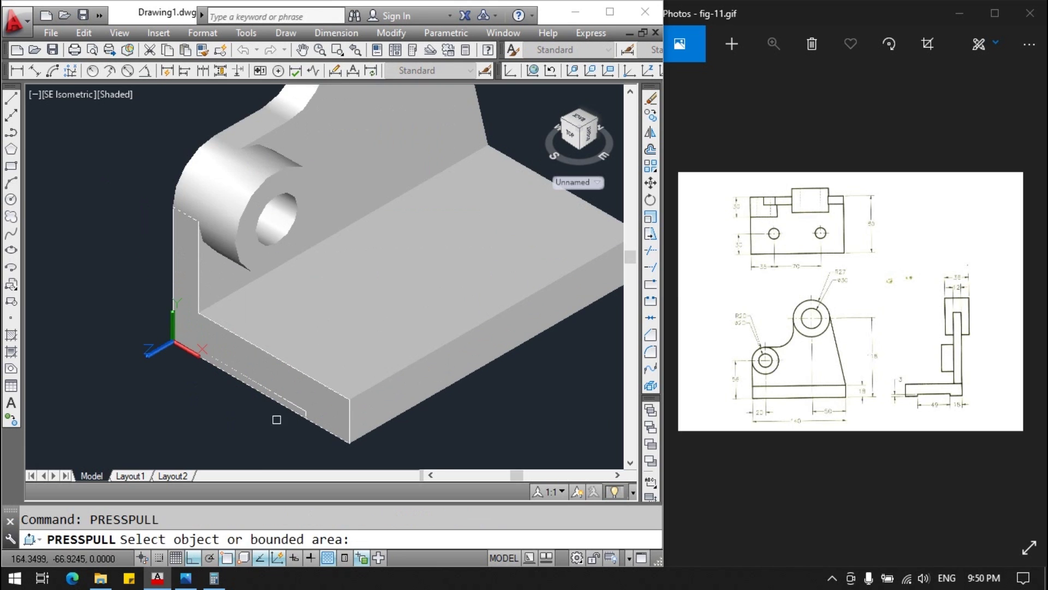
scroll(276, 418, up, 3)
click(284, 386)
scroll(283, 386, down, 5)
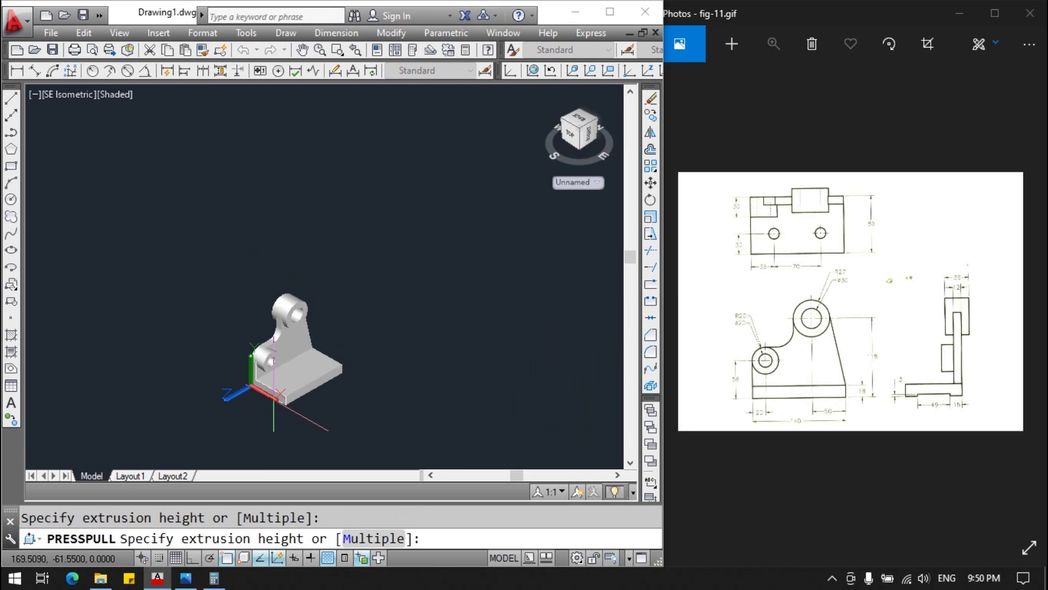
click(393, 322)
scroll(276, 357, up, 3)
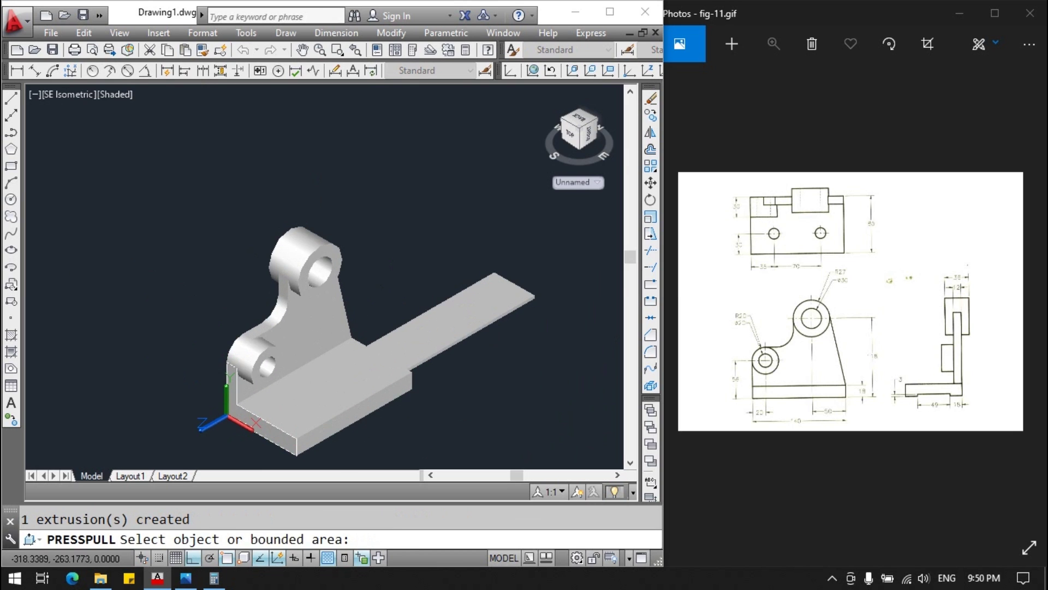
scroll(213, 461, up, 3)
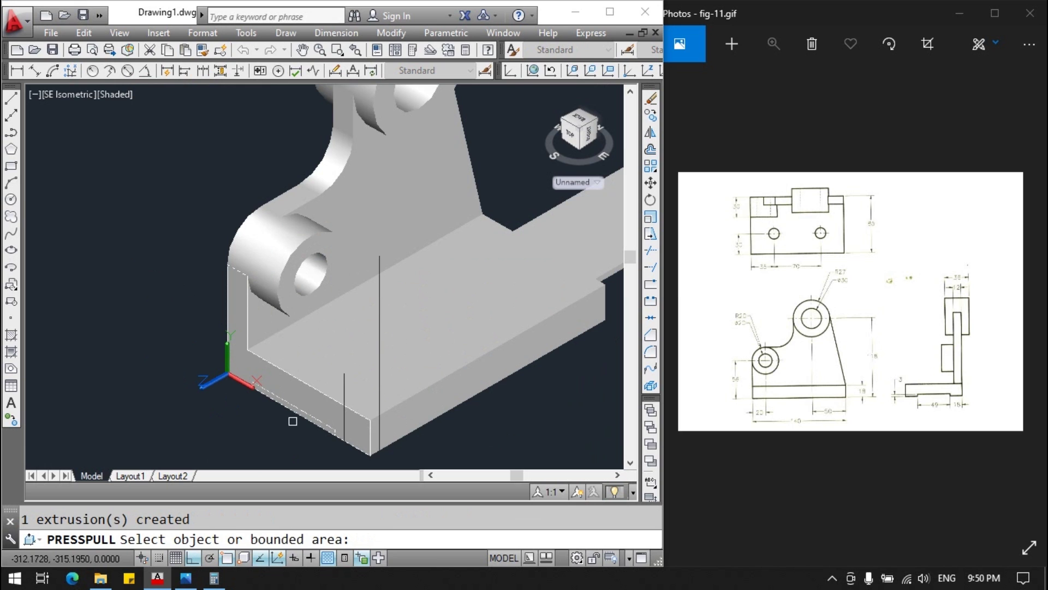
key(Return)
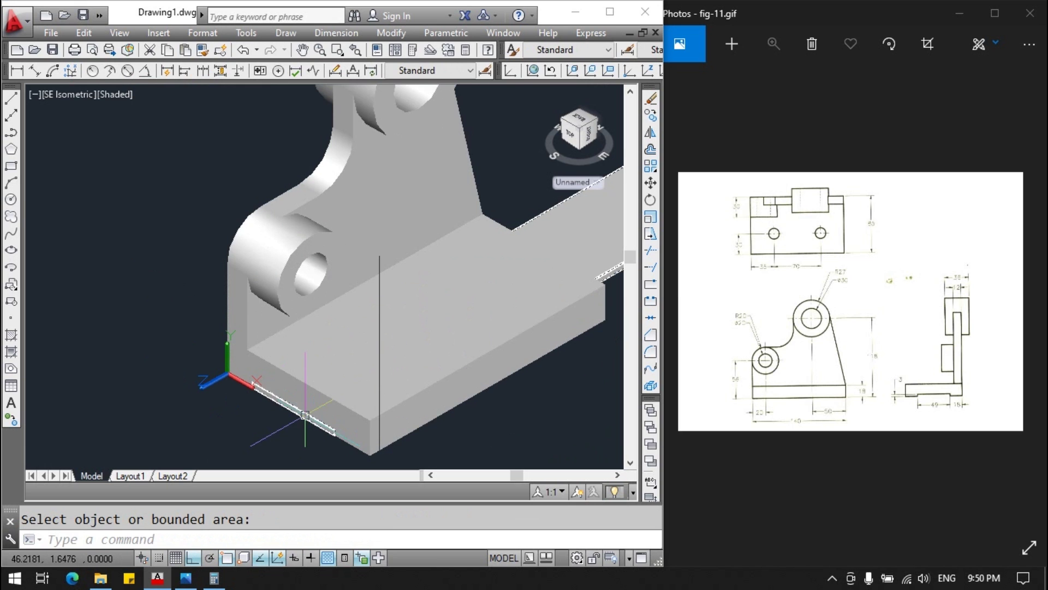
click(304, 423)
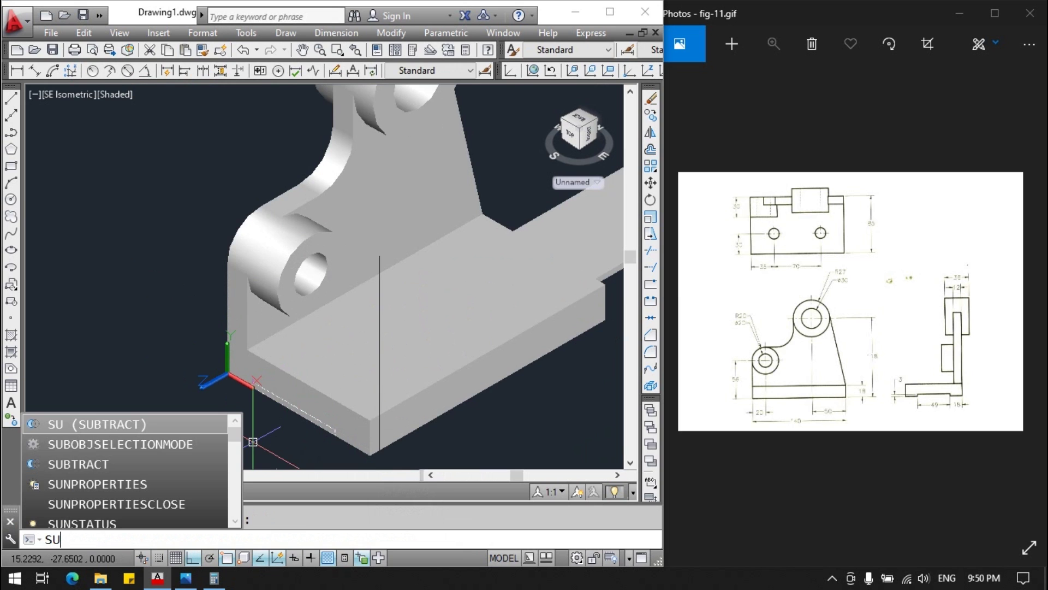
key(Return)
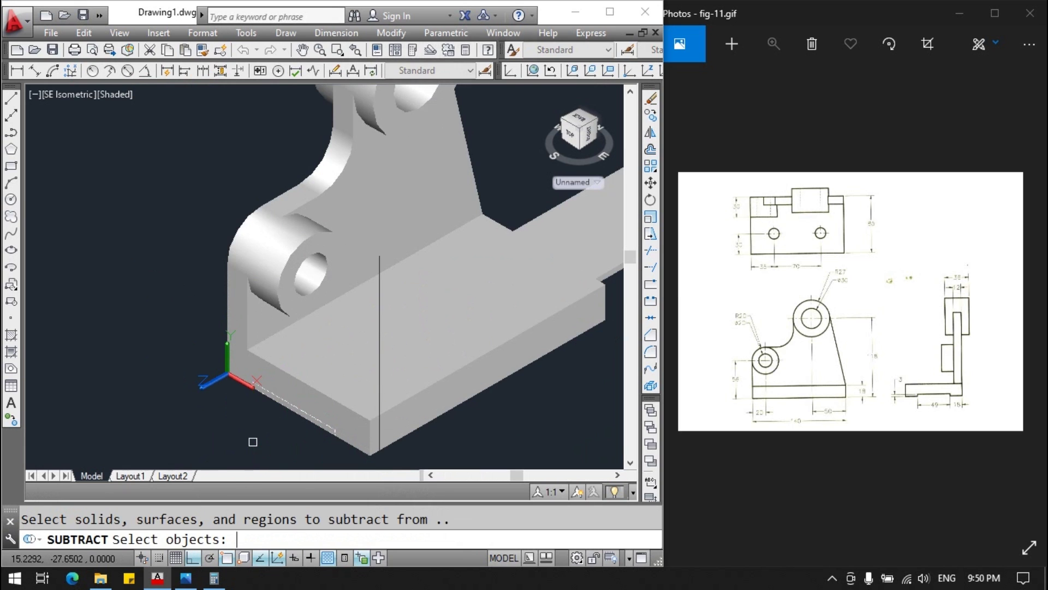
click(315, 357)
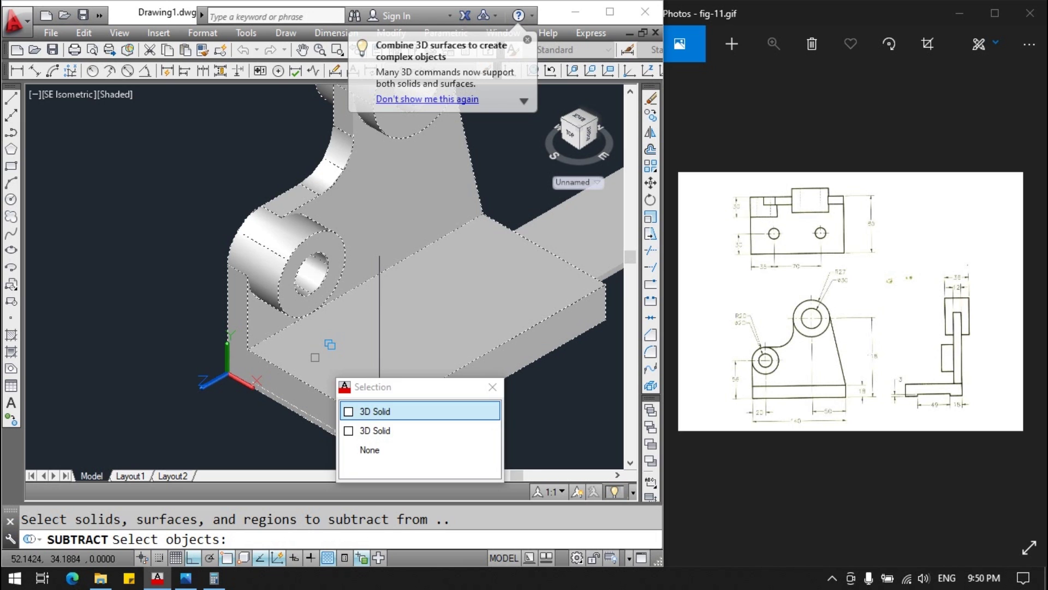
click(374, 411)
click(591, 243)
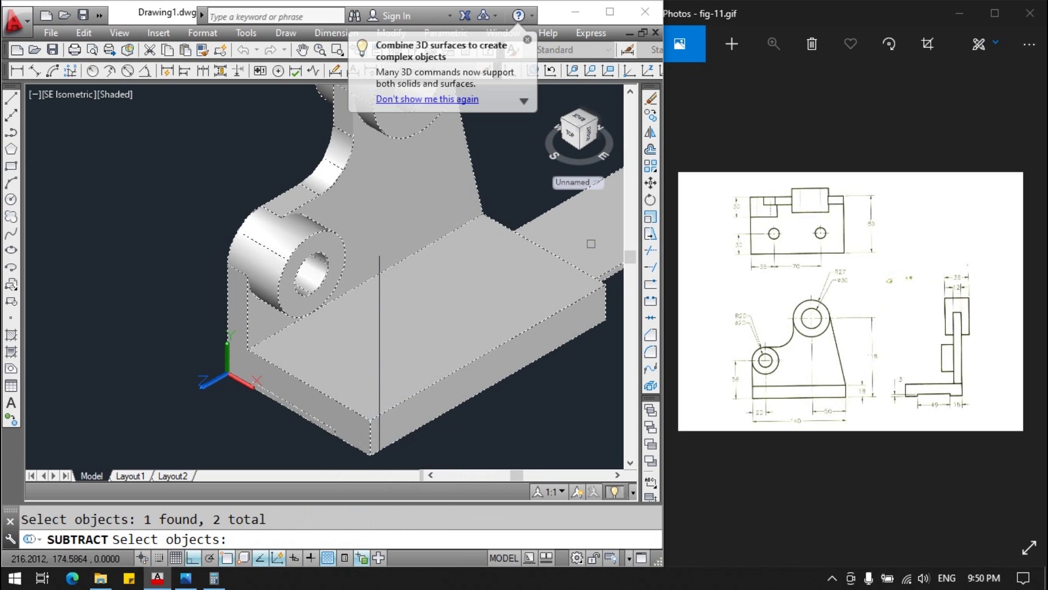
key(Return)
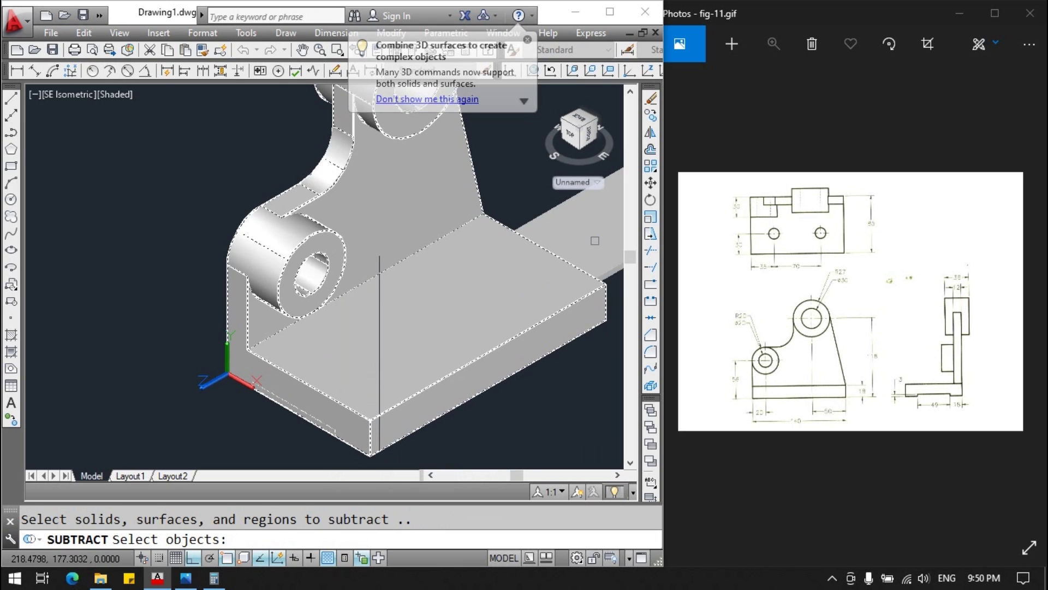
click(595, 241)
key(Return)
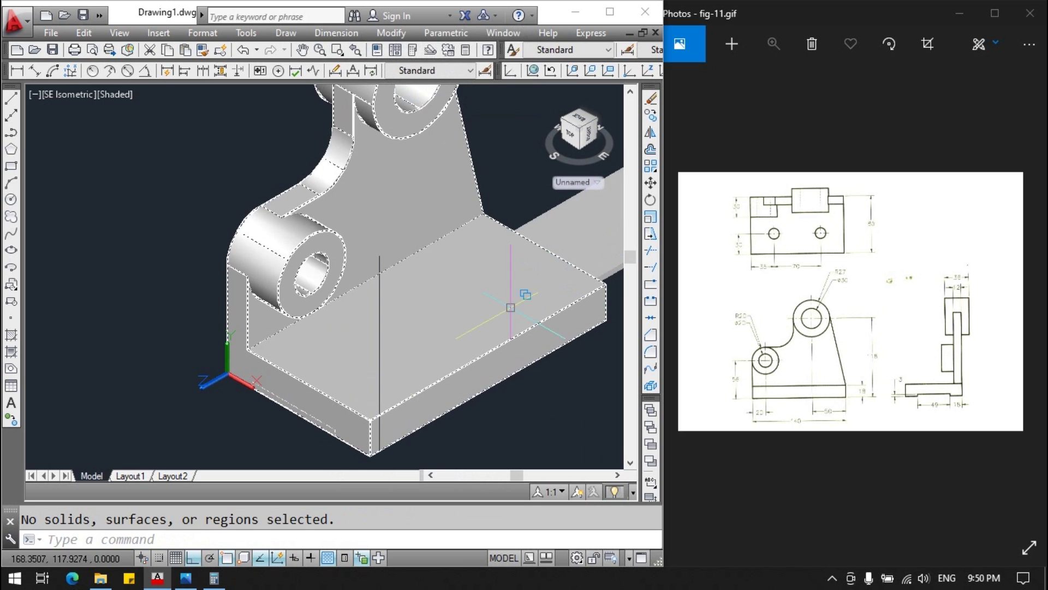
text(su)
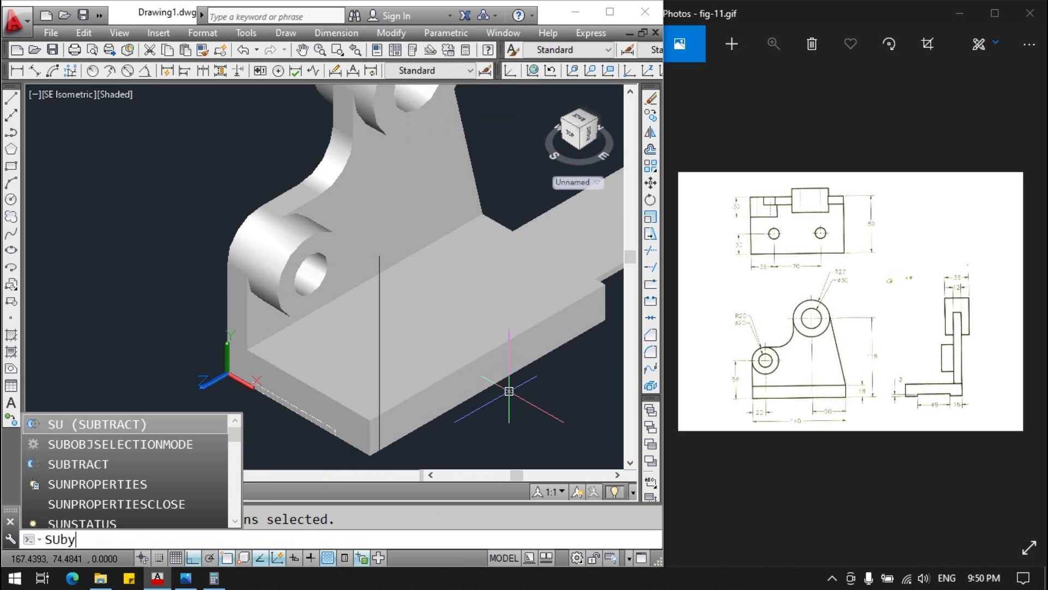
text(t)
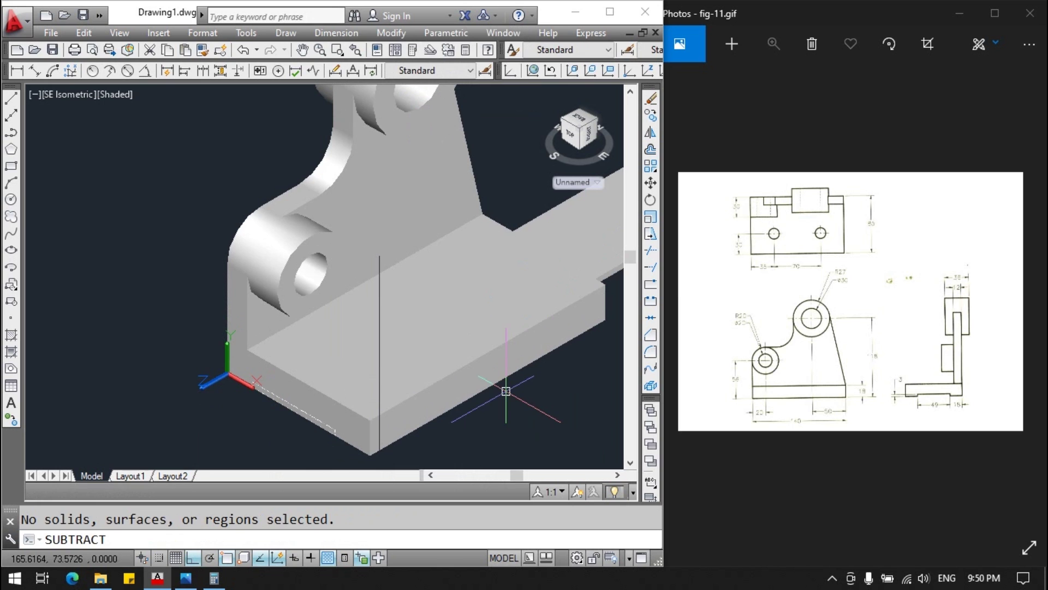
key(Return)
click(381, 307)
click(431, 370)
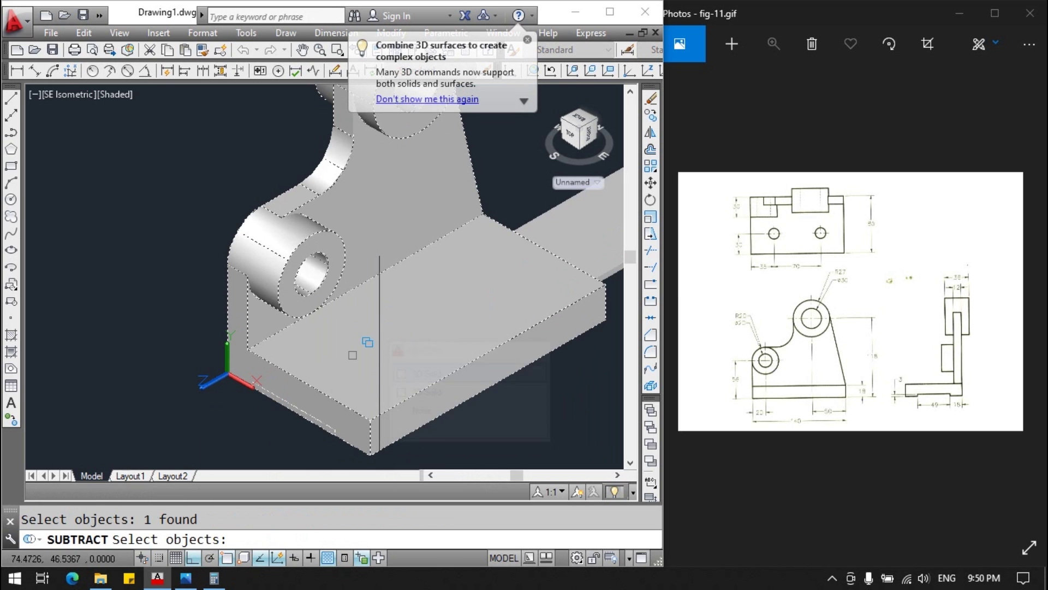
click(579, 248)
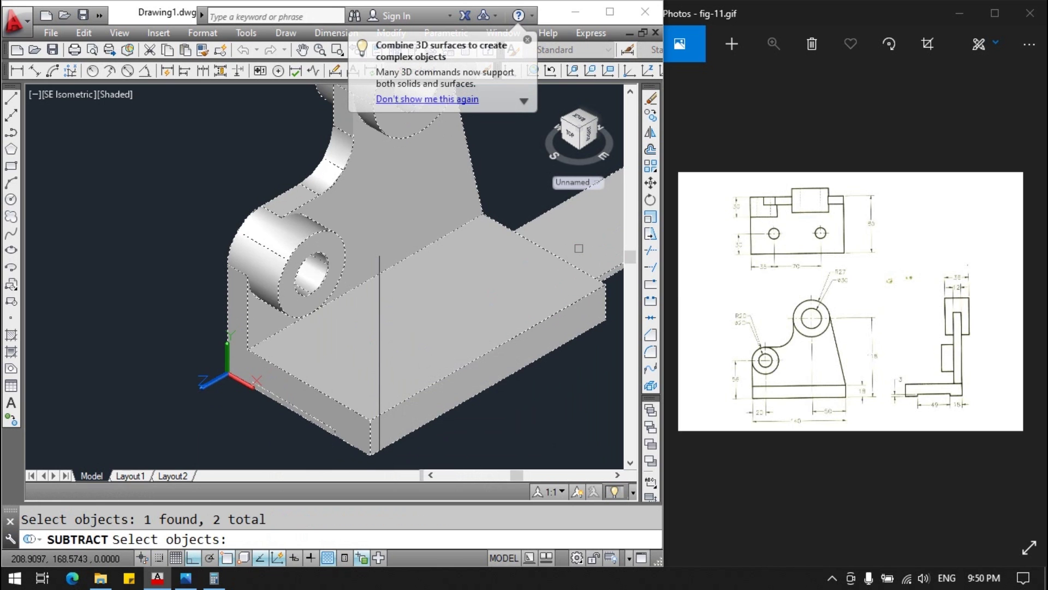
key(Return)
click(501, 308)
click(546, 363)
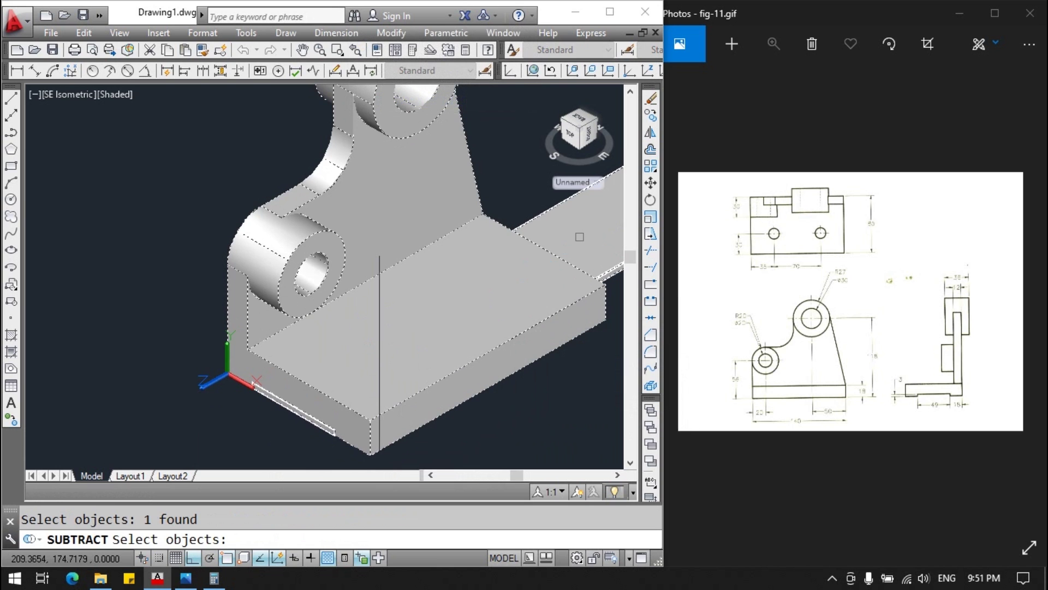
key(Return)
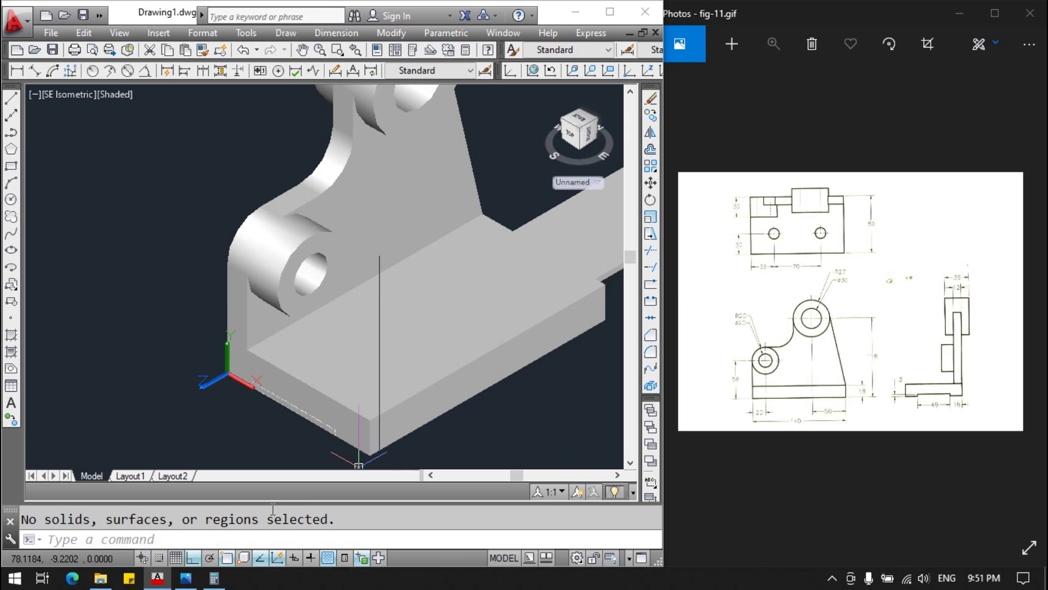
key(Return)
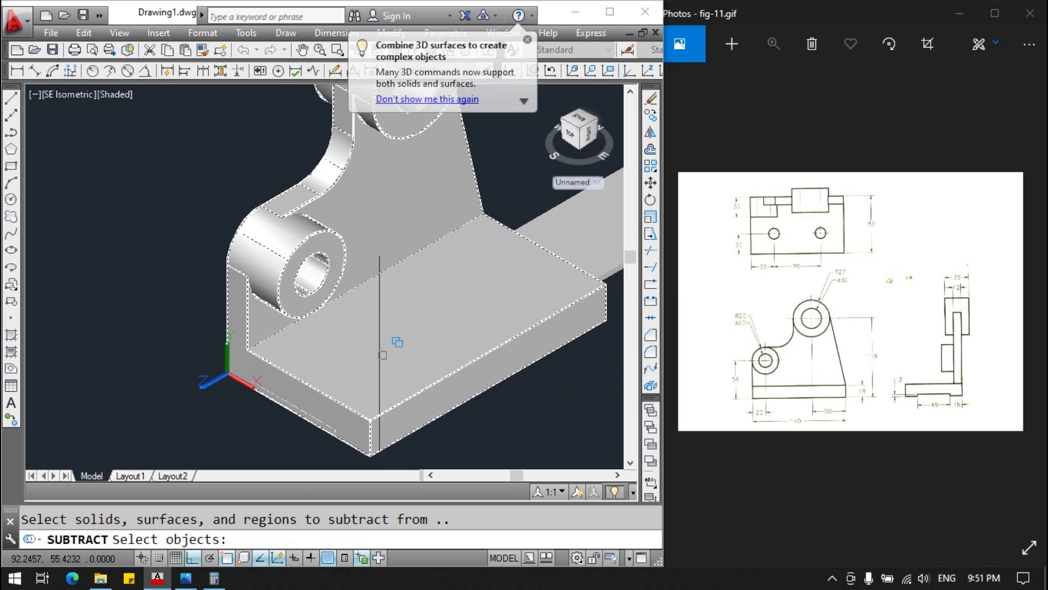
click(410, 352)
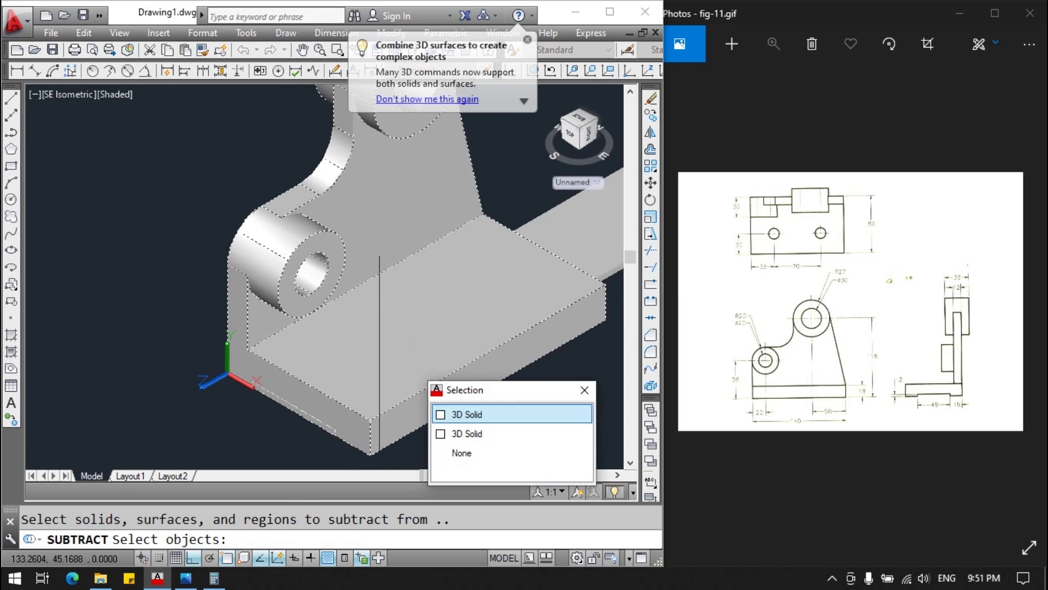
click(463, 414)
click(294, 409)
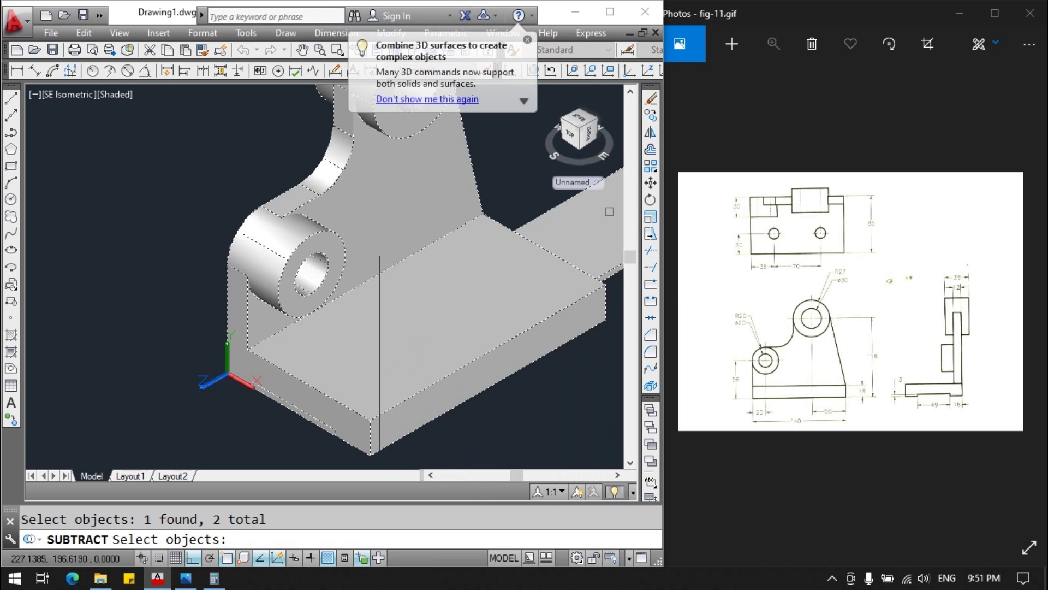
key(Return)
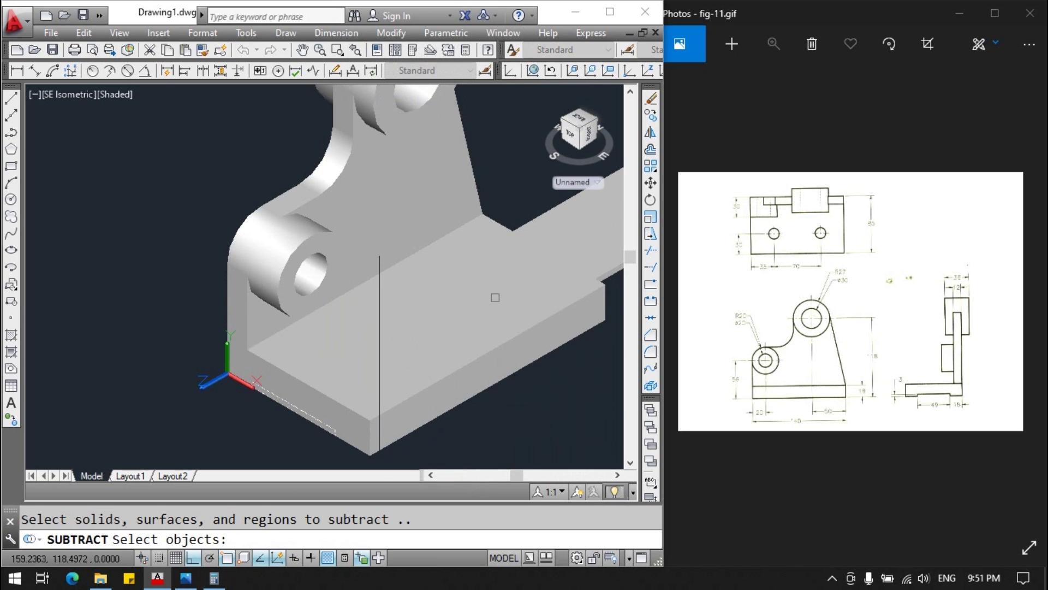
scroll(266, 419, up, 2)
scroll(347, 380, down, 6)
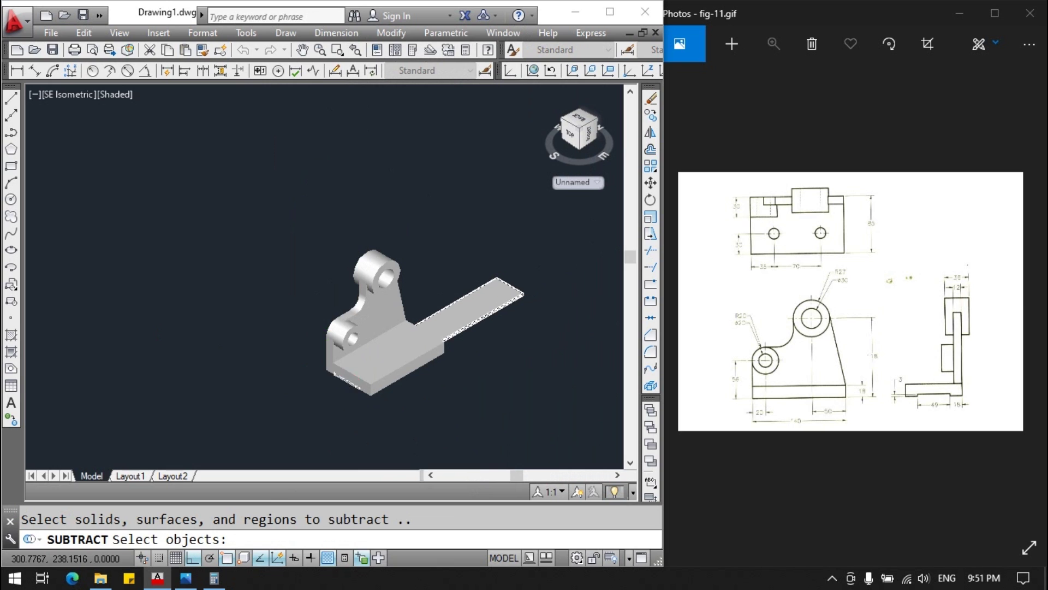
scroll(471, 318, up, 2)
click(381, 367)
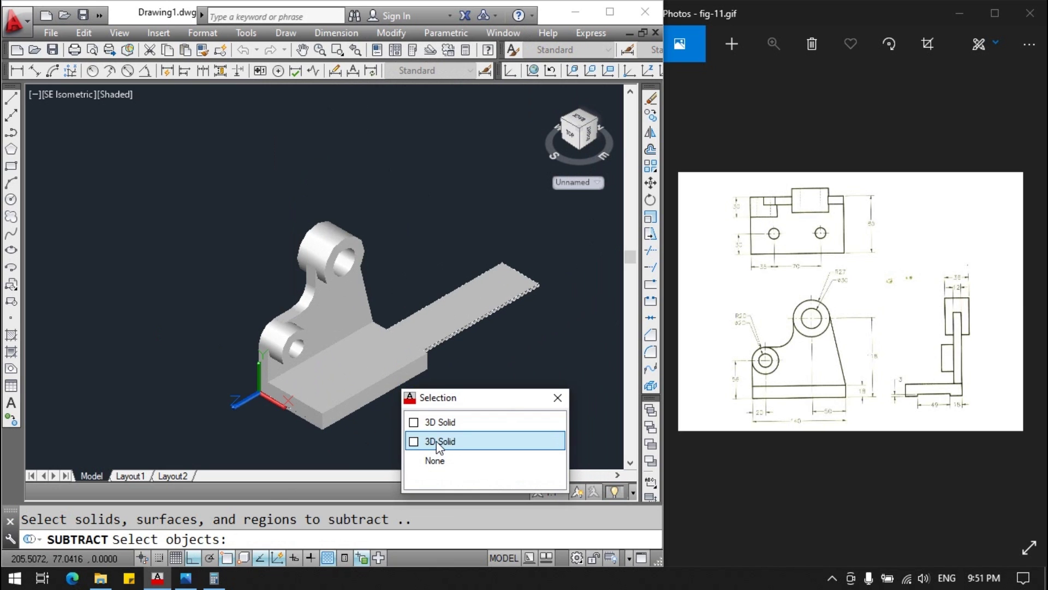
click(437, 422)
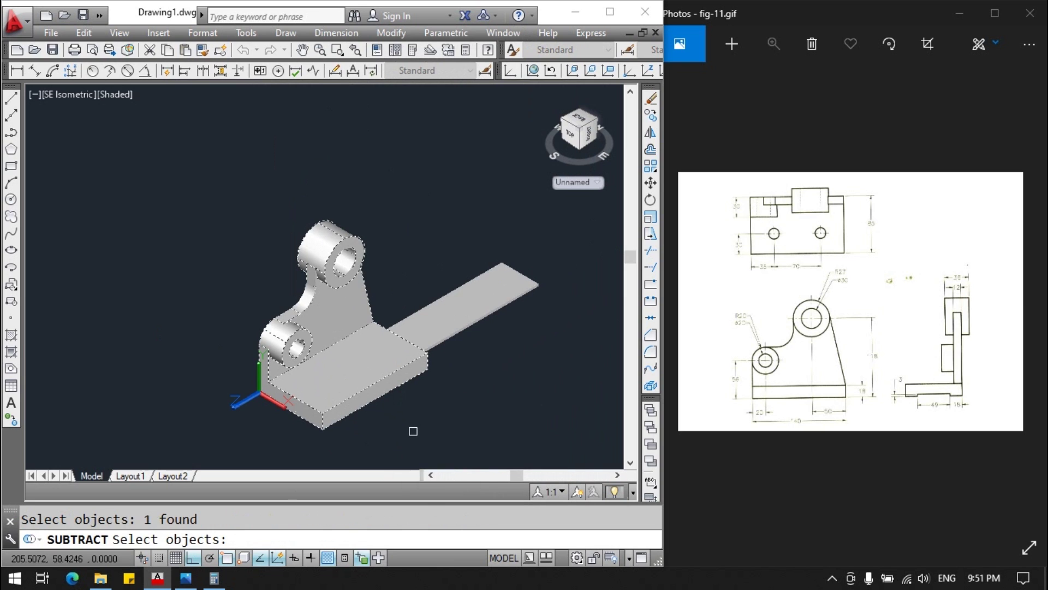
click(457, 325)
key(Return)
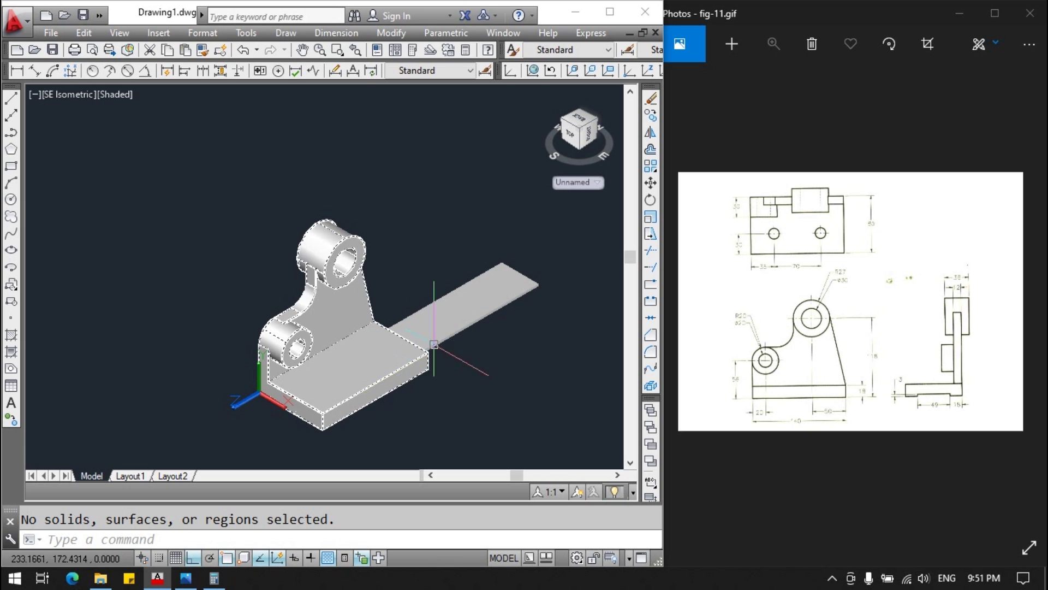
click(457, 319)
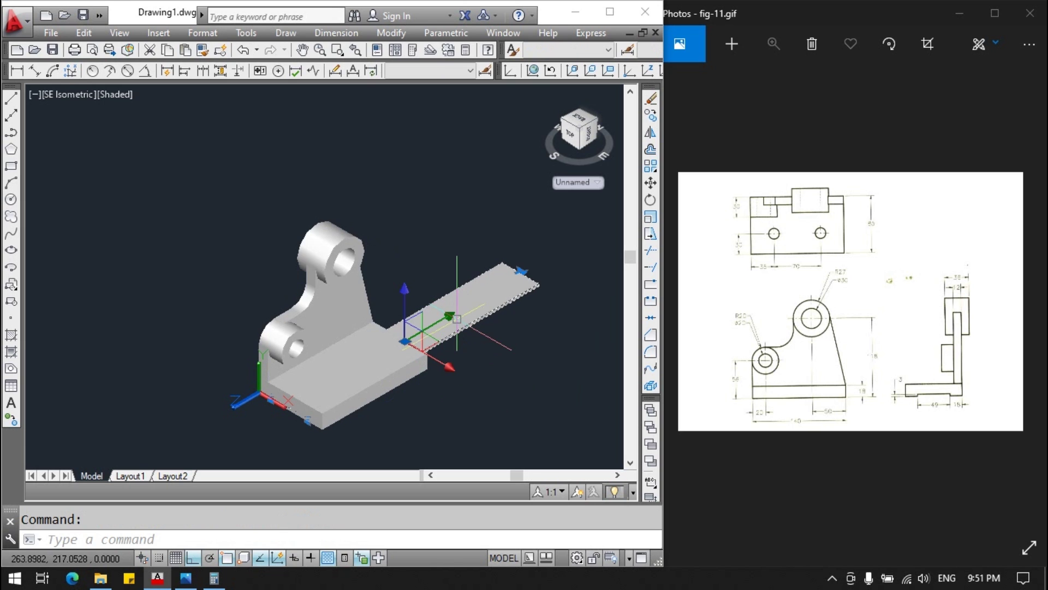
Delete the long bar and press-pull the thin base-edge area by 19.
key(Delete)
scroll(271, 425, up, 2)
scroll(271, 424, up, 2)
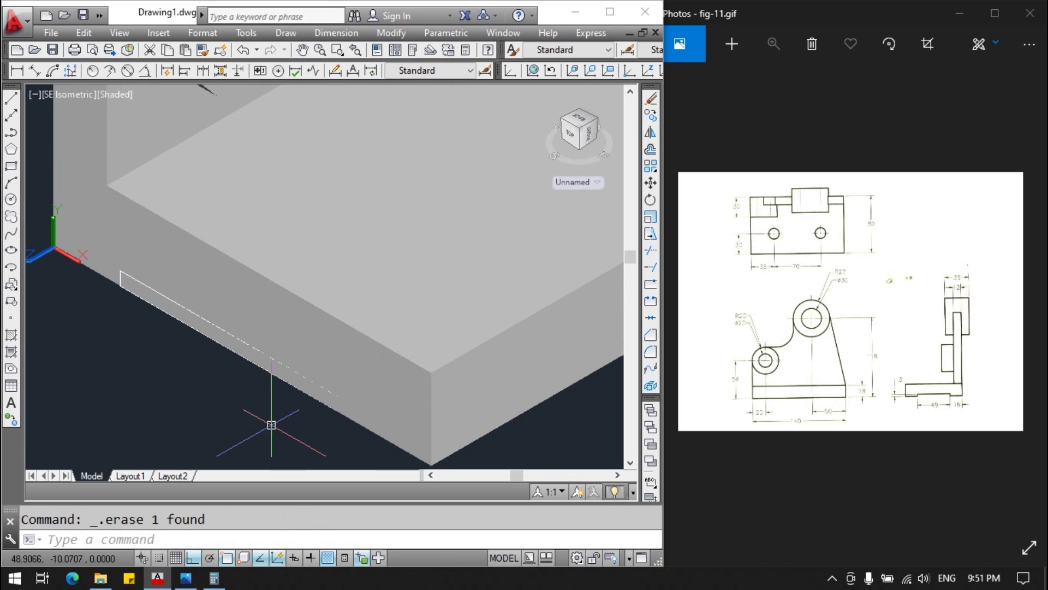
text(pre)
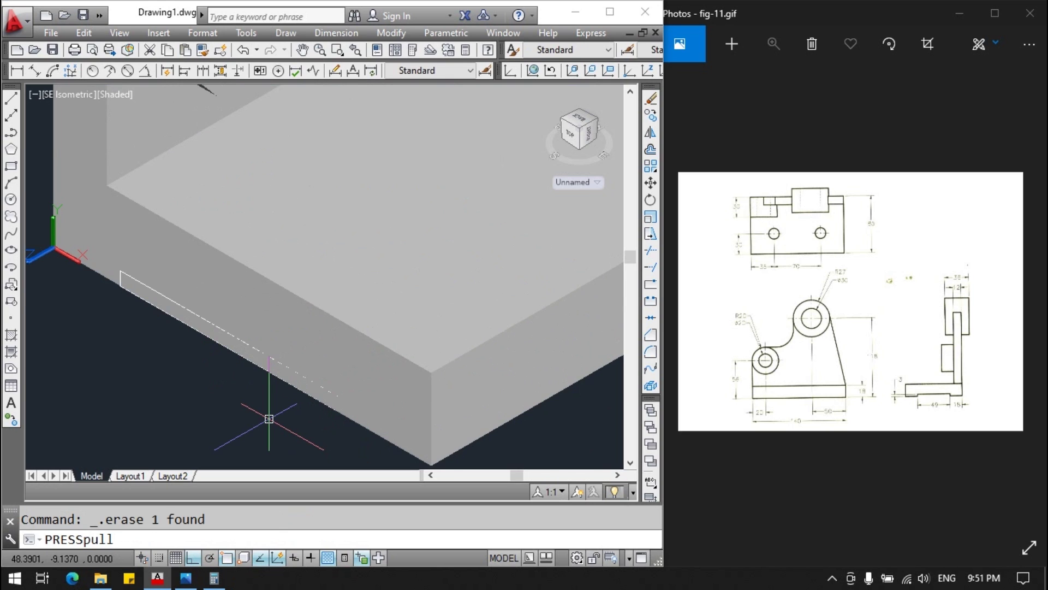
key(Return)
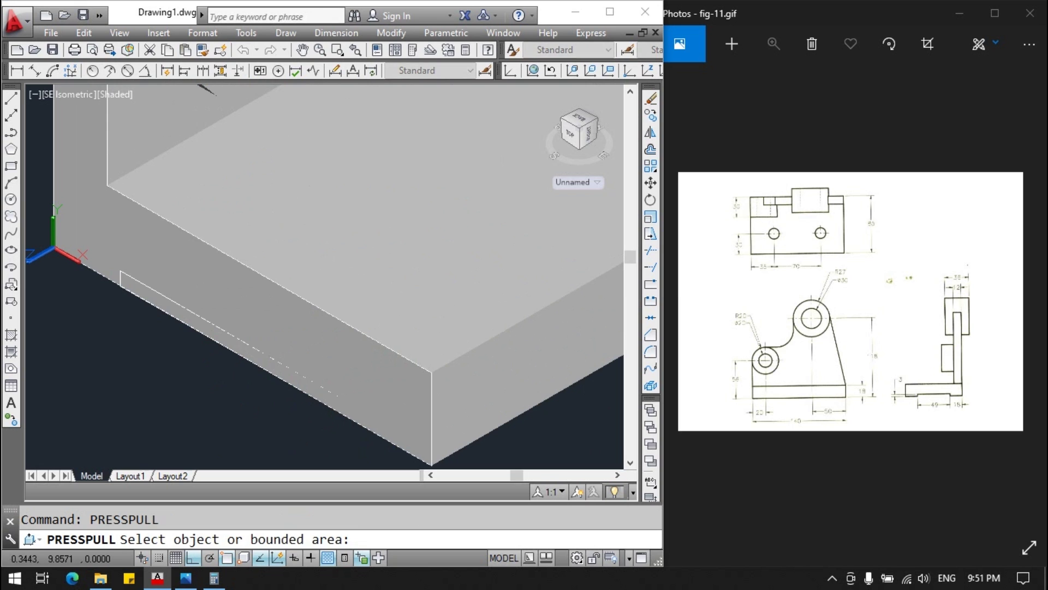
click(270, 364)
scroll(355, 322, down, 2)
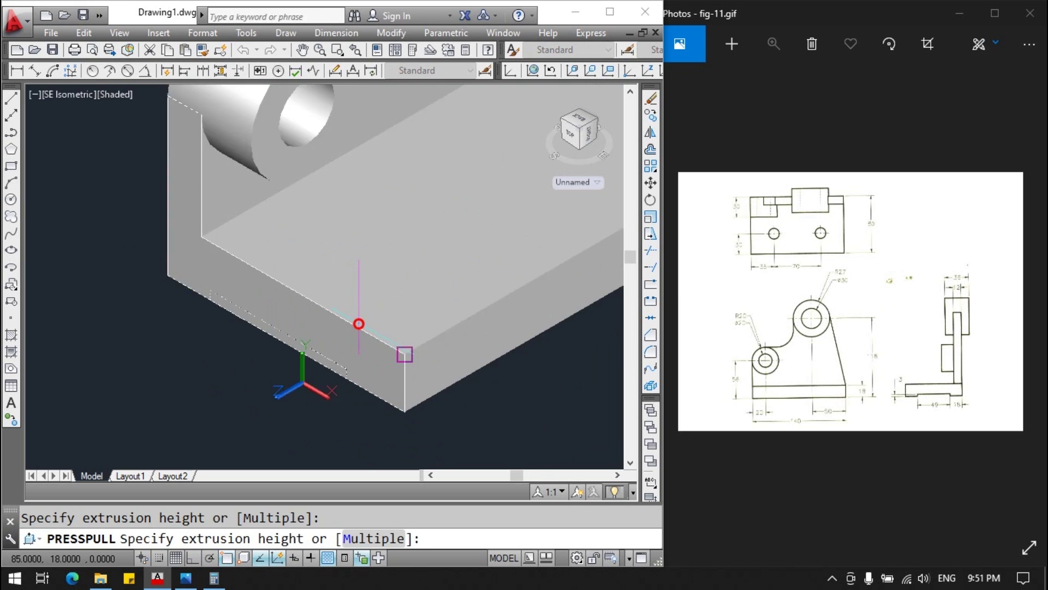
scroll(355, 323, down, 4)
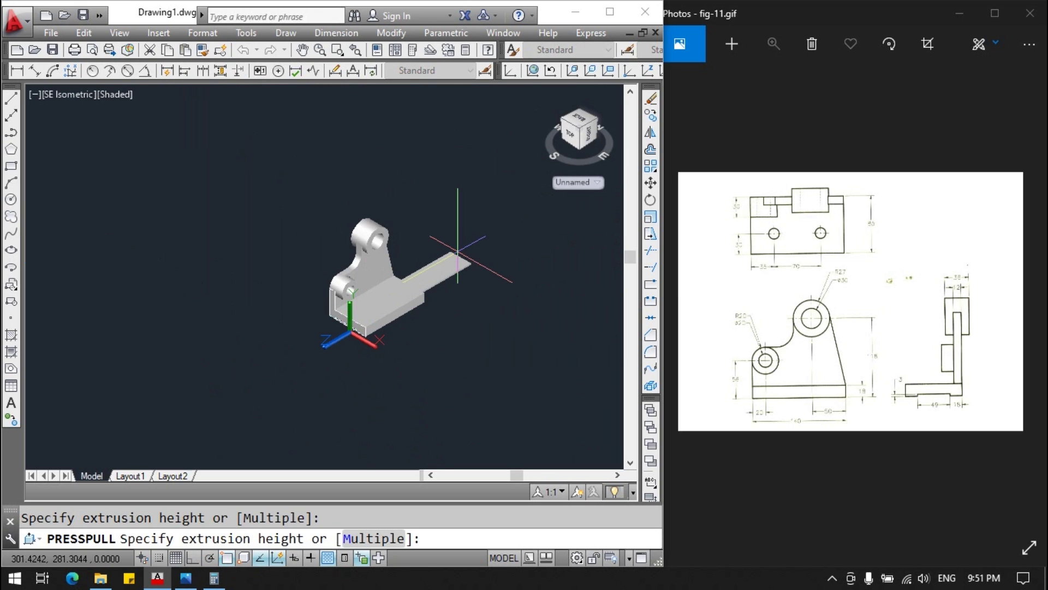
text(19)
key(Return)
Cancel the next press-pull and delete the leftover slot outline.
scroll(375, 322, up, 4)
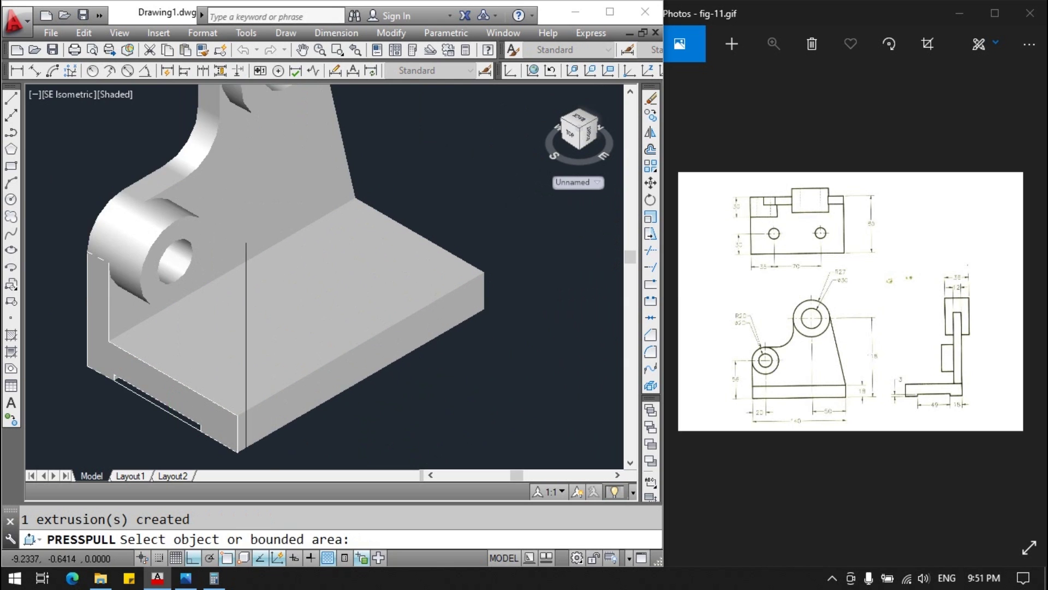
scroll(167, 405, up, 2)
click(167, 405)
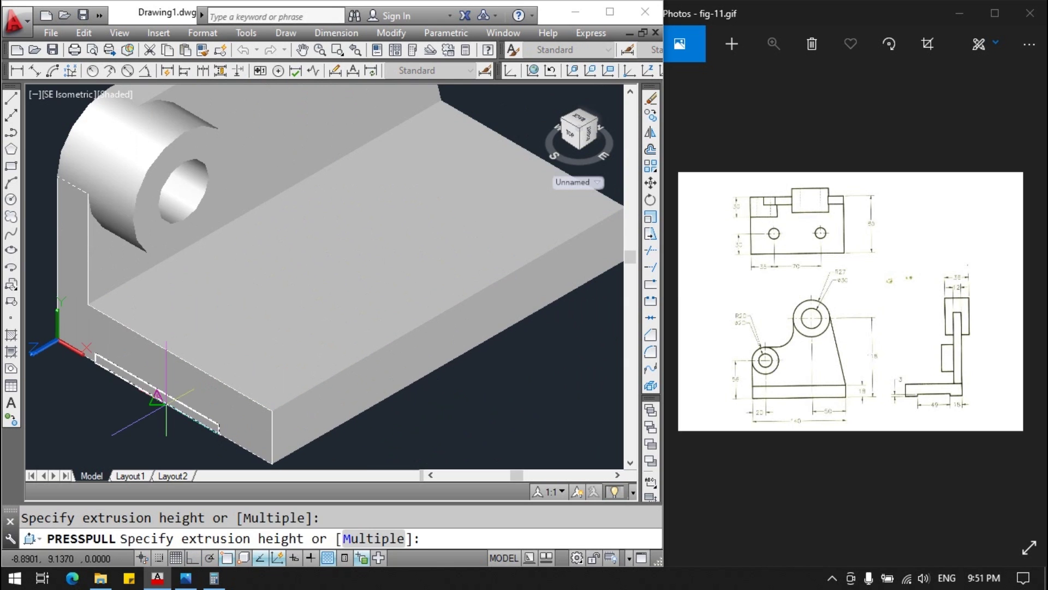
key(Escape)
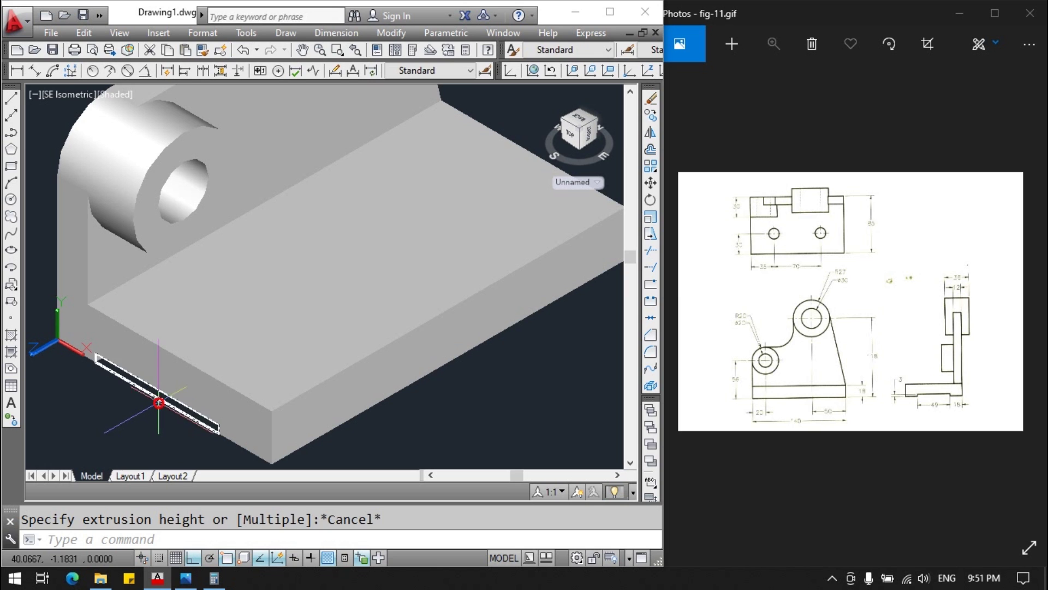
click(158, 402)
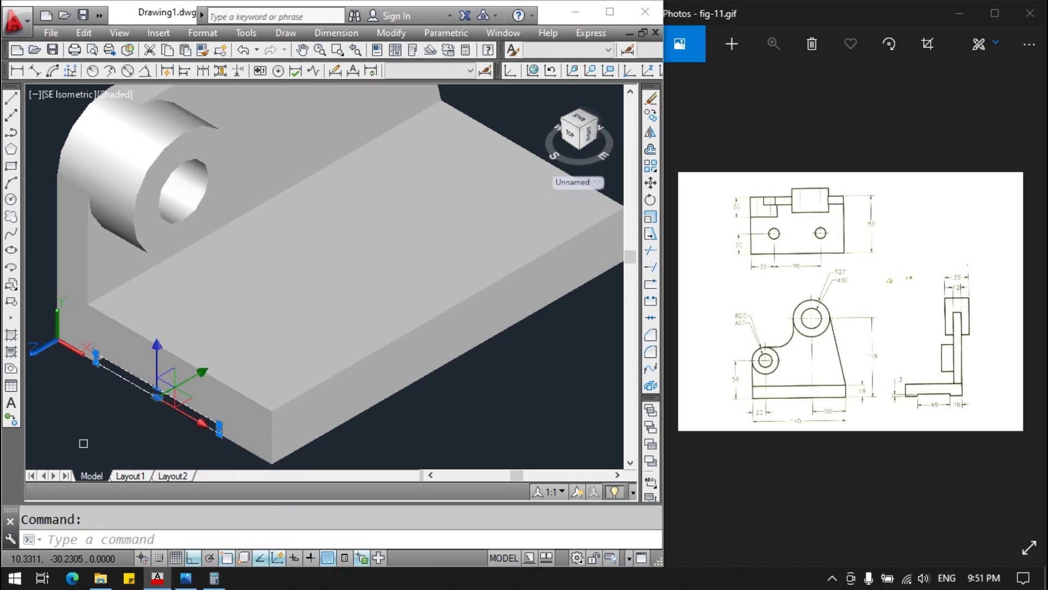
key(Delete)
scroll(147, 388, down, 2)
scroll(148, 387, down, 2)
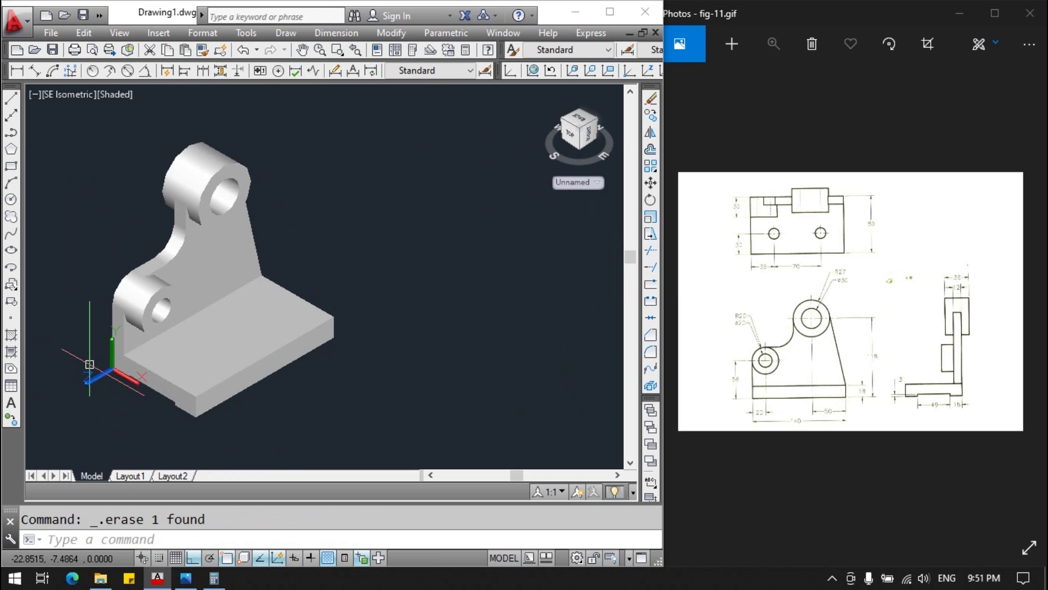
scroll(128, 387, up, 2)
scroll(124, 385, up, 1)
scroll(125, 385, down, 1)
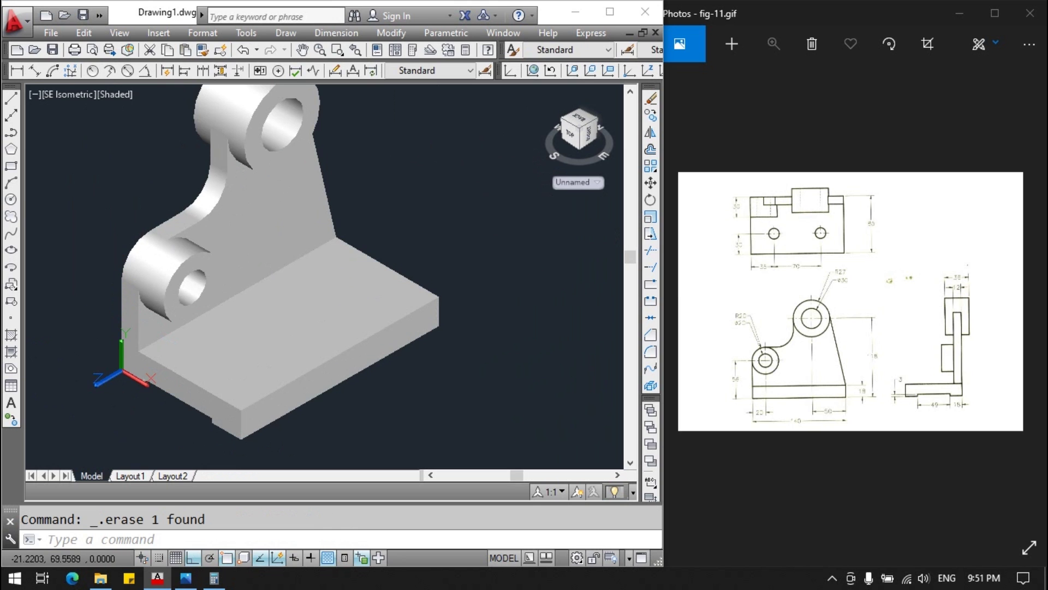
Add the 3 linear dimension for the step at the base end.
click(17, 71)
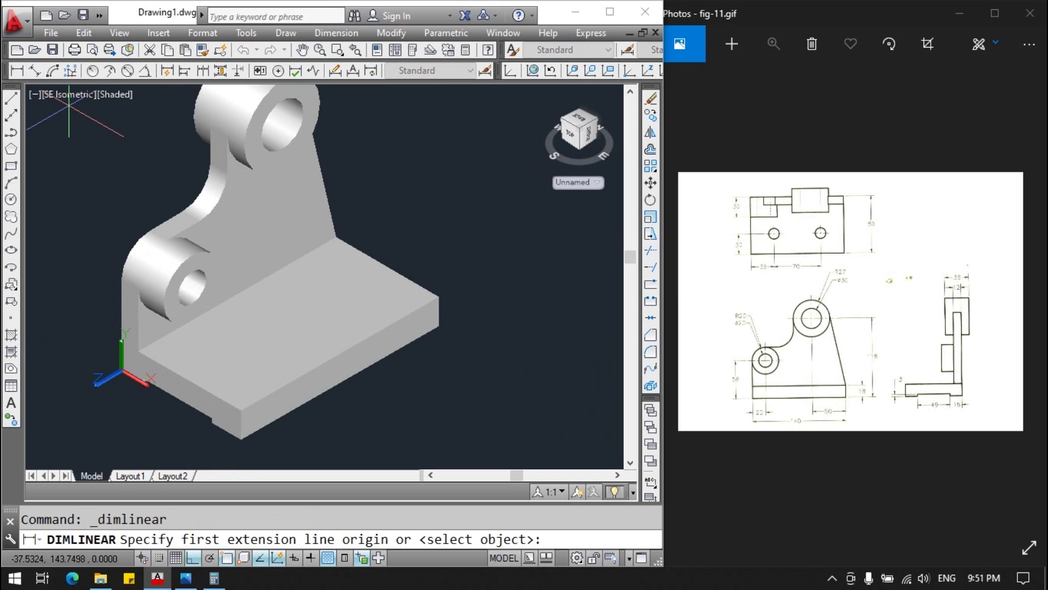
scroll(111, 385, up, 1)
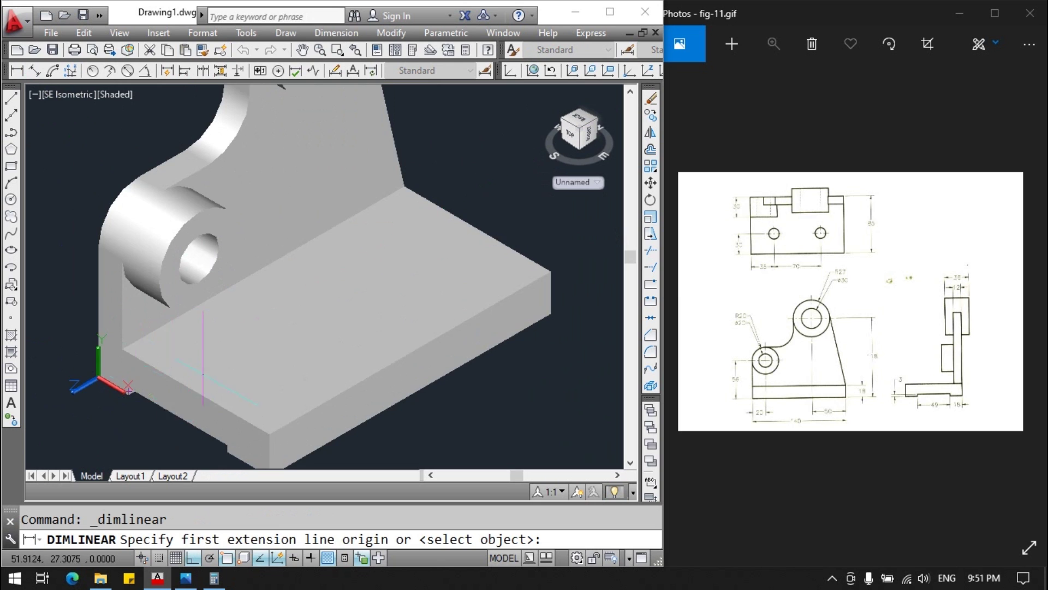
scroll(202, 374, up, 1)
scroll(203, 374, up, 2)
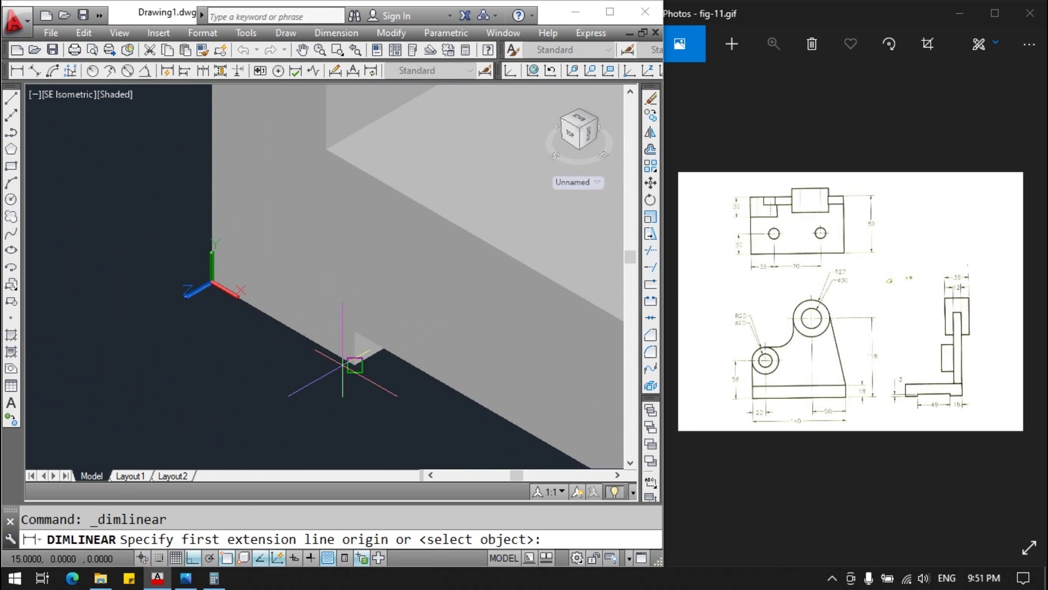
click(343, 365)
click(356, 332)
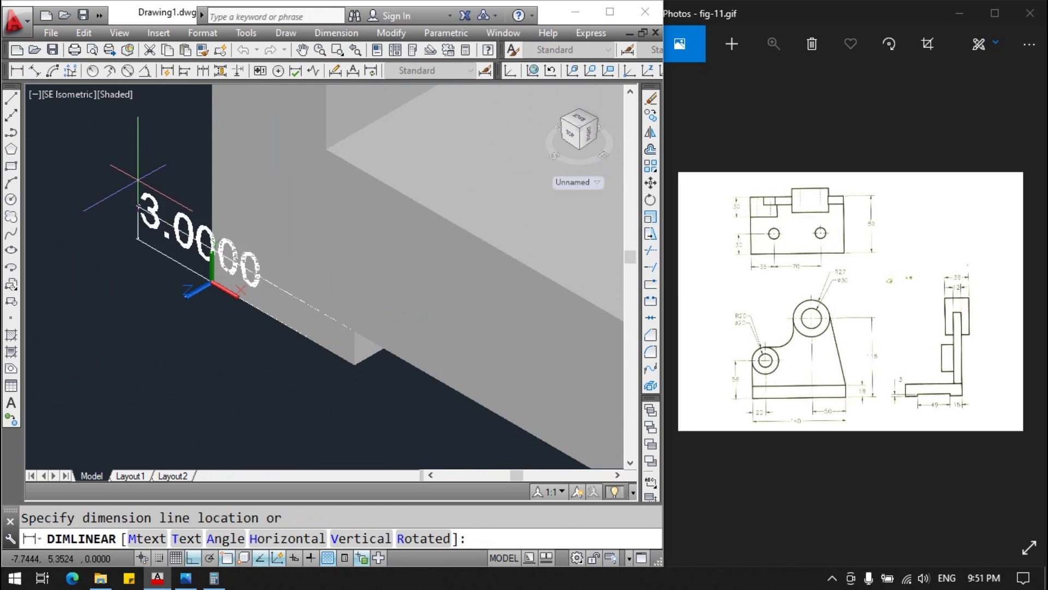
click(68, 126)
middle_drag(316, 406, 230, 334)
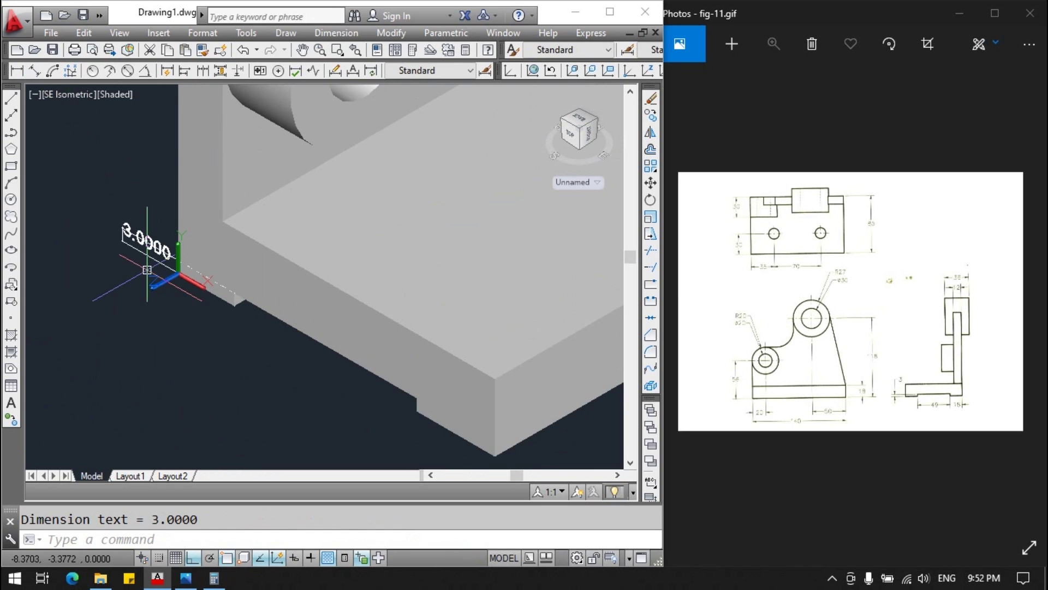
scroll(229, 334, down, 3)
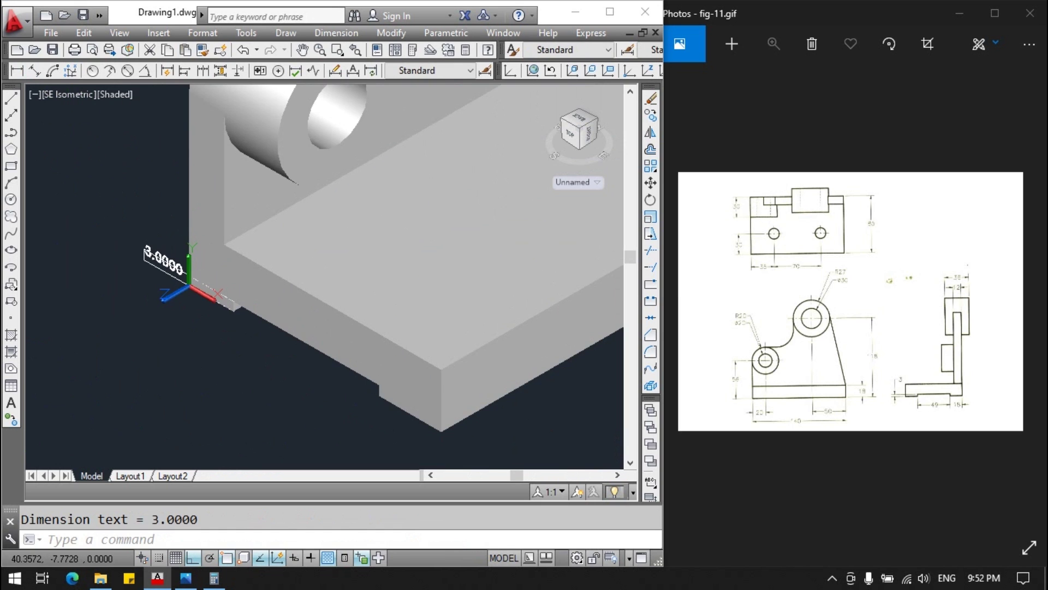
Dimension the 49 base plate edge by selecting the edge object.
click(13, 74)
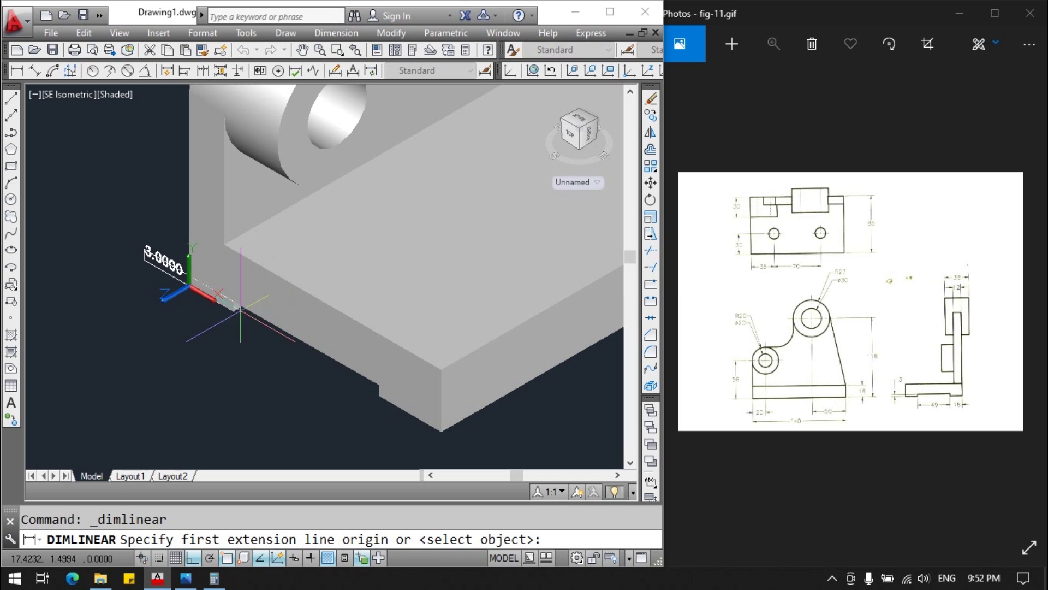
key(Return)
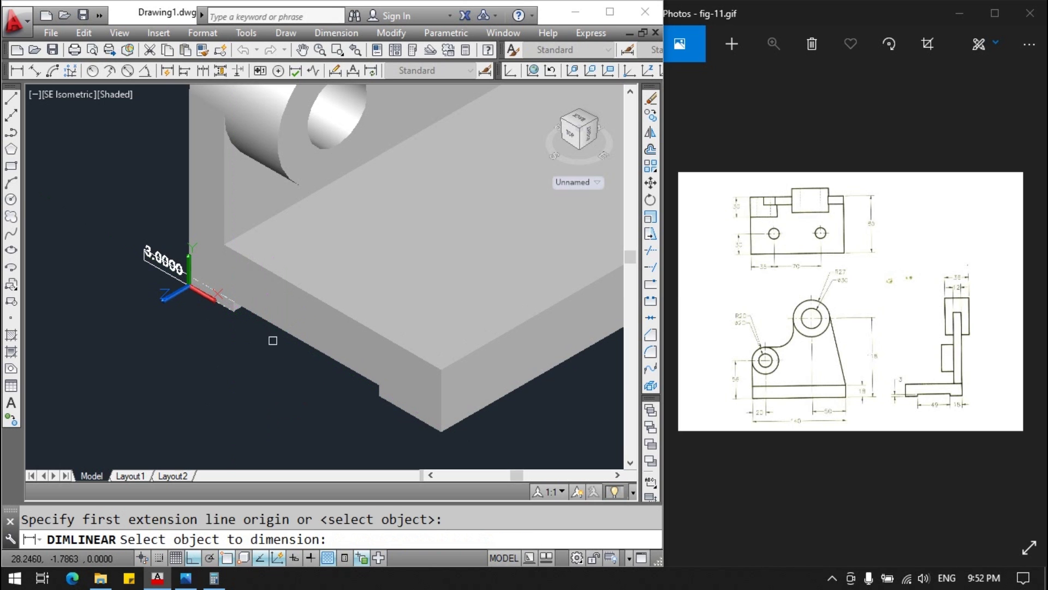
click(281, 328)
click(281, 379)
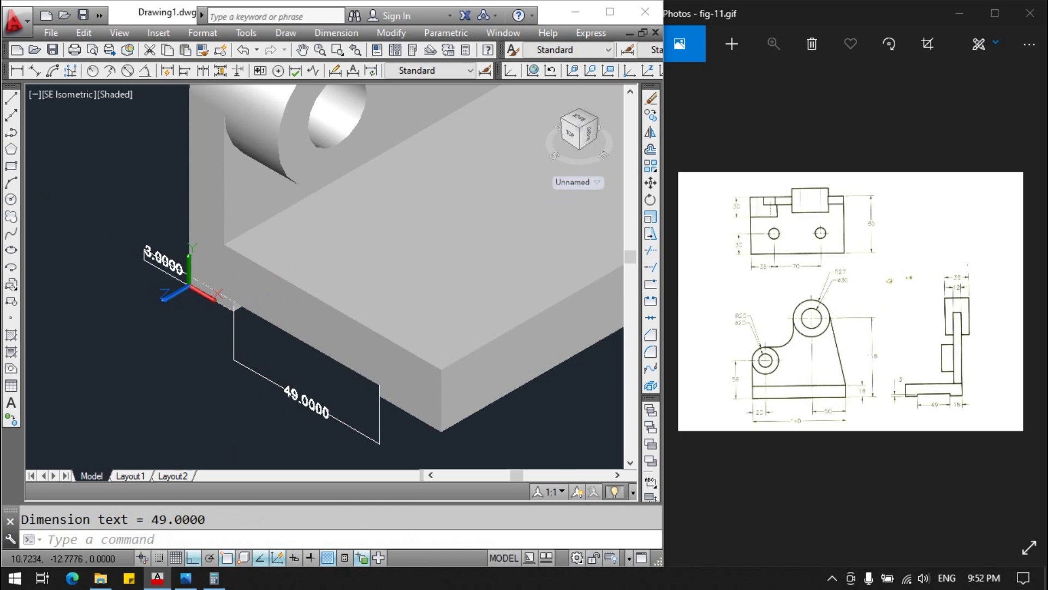
Add the 15 dimension, picking the solid's edge through selection cycling.
key(Return)
key(Return)
scroll(209, 330, up, 2)
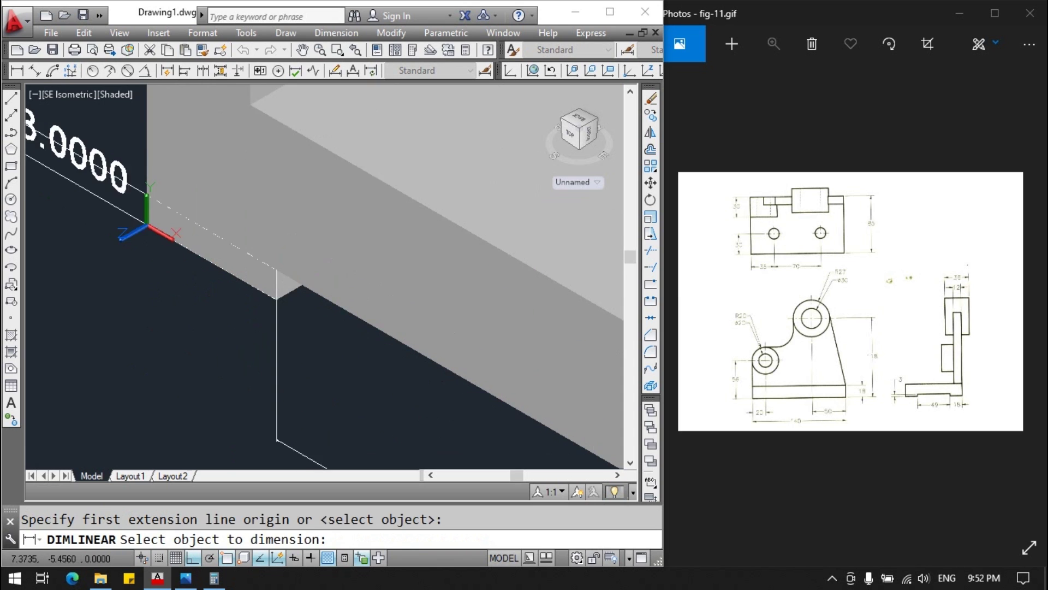
scroll(209, 329, up, 1)
click(223, 336)
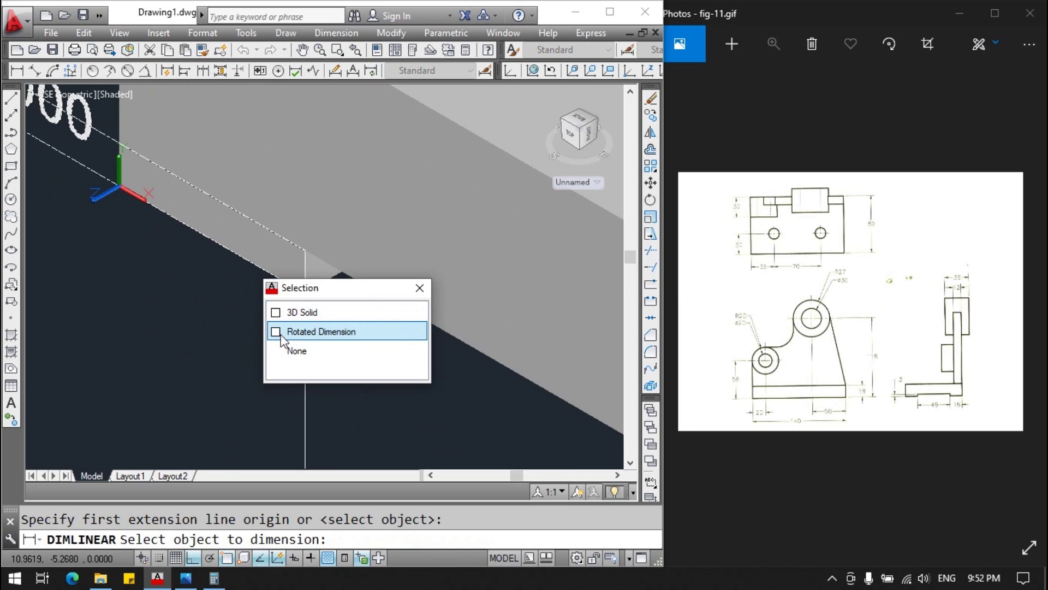
click(306, 332)
click(231, 253)
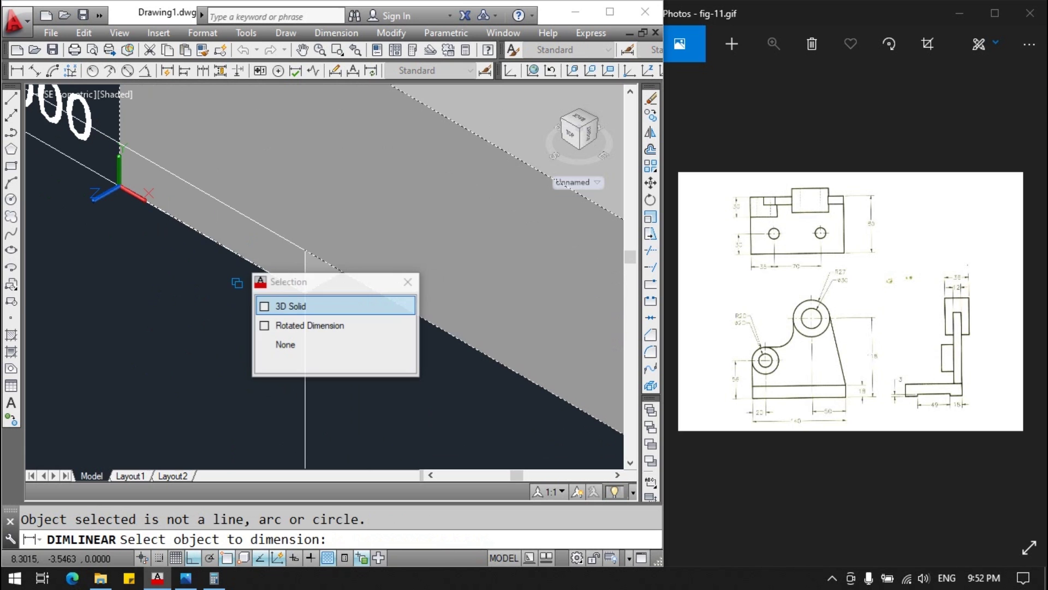
click(288, 310)
click(163, 381)
scroll(192, 299, down, 3)
scroll(191, 299, down, 2)
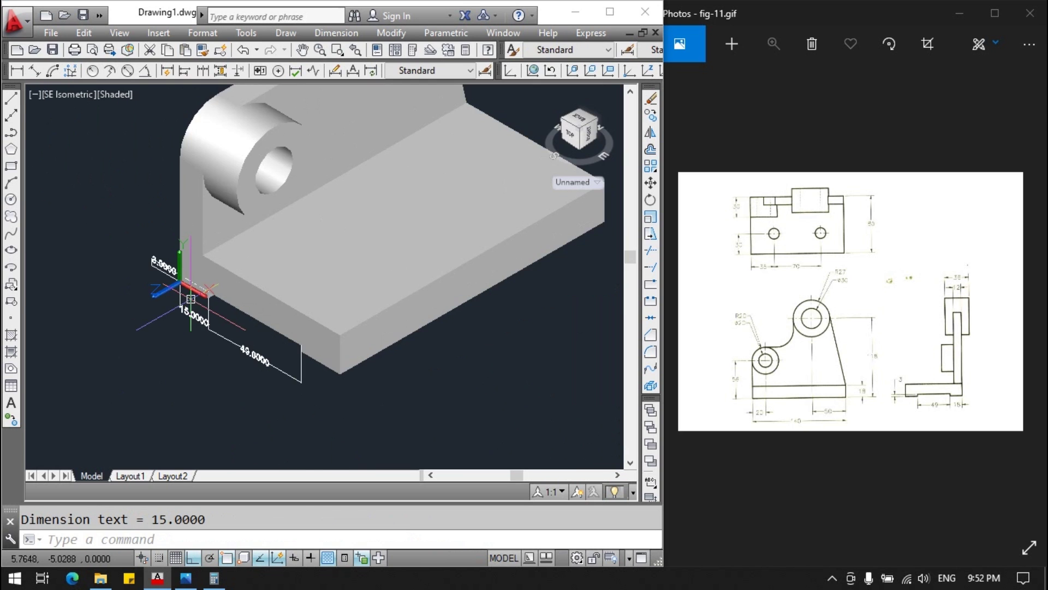
scroll(486, 267, up, 3)
scroll(486, 267, down, 3)
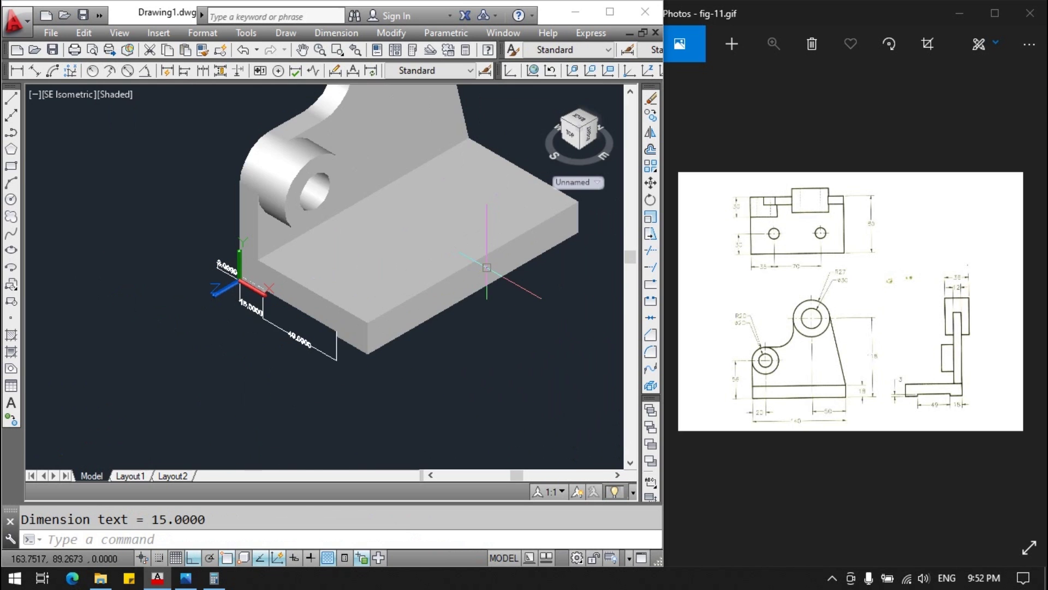
scroll(512, 144, up, 3)
scroll(512, 144, down, 4)
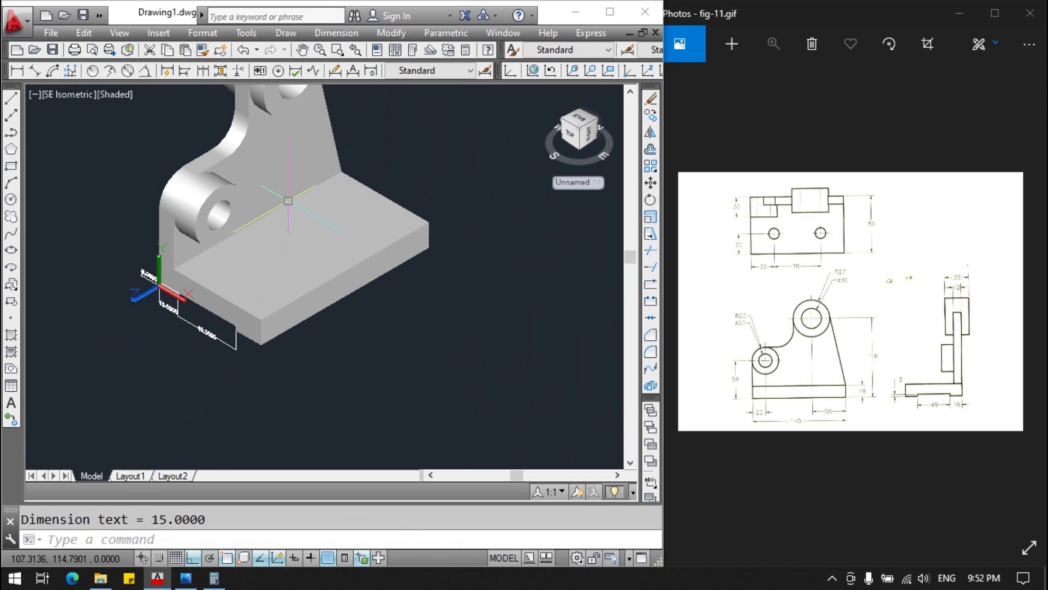
scroll(270, 168, up, 2)
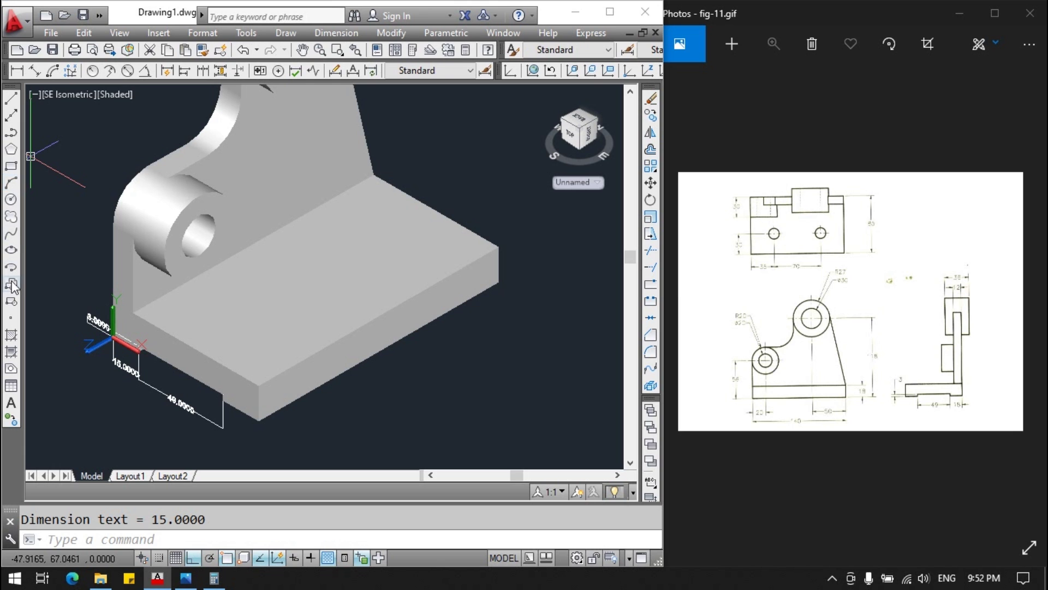
Reset the UCS to World, then set a 3-point UCS at the base plate's front corner.
click(510, 71)
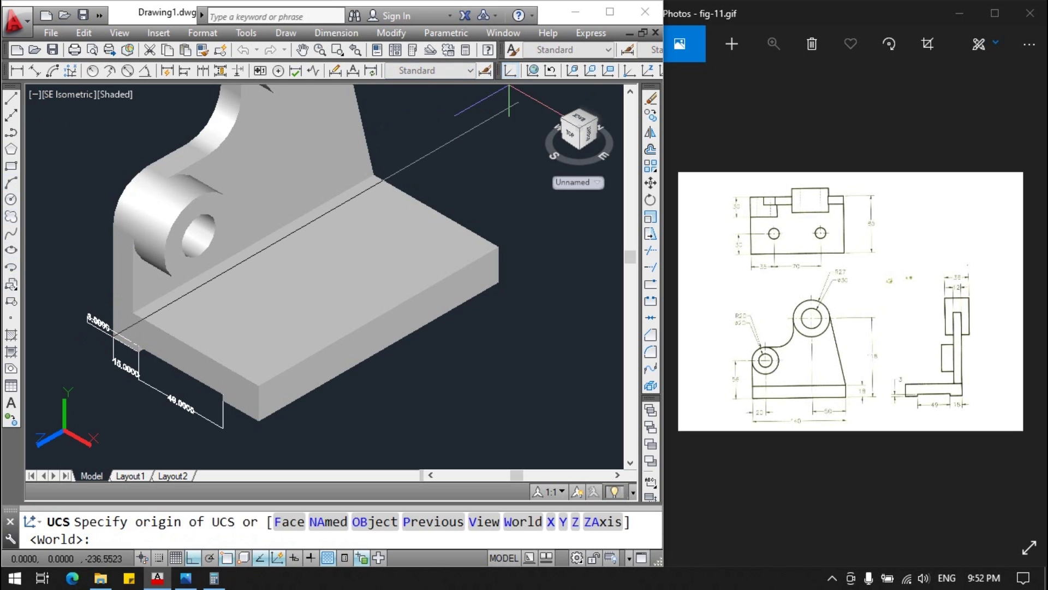
click(258, 421)
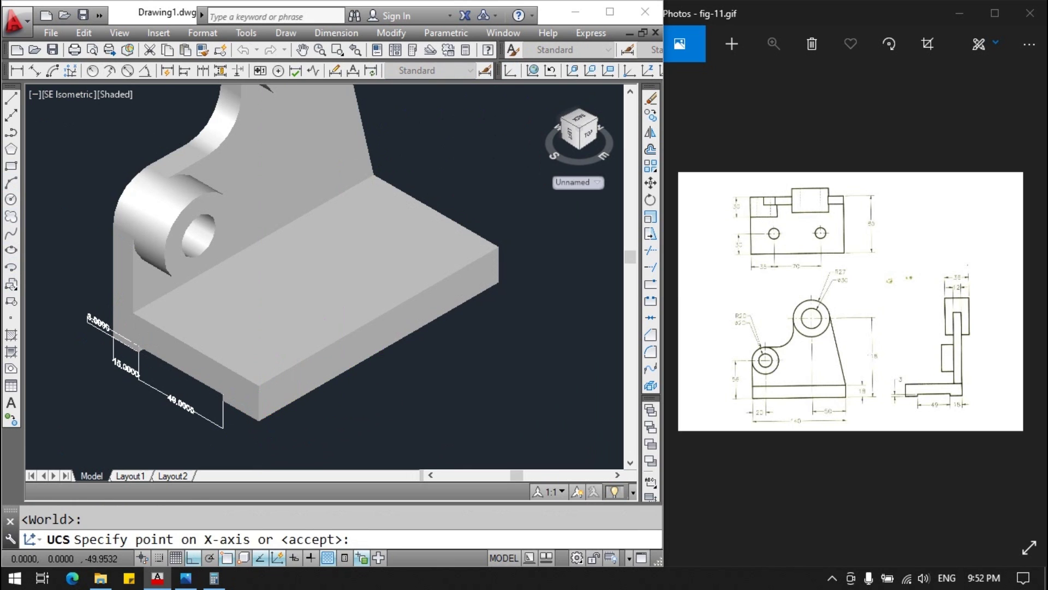
key(Return)
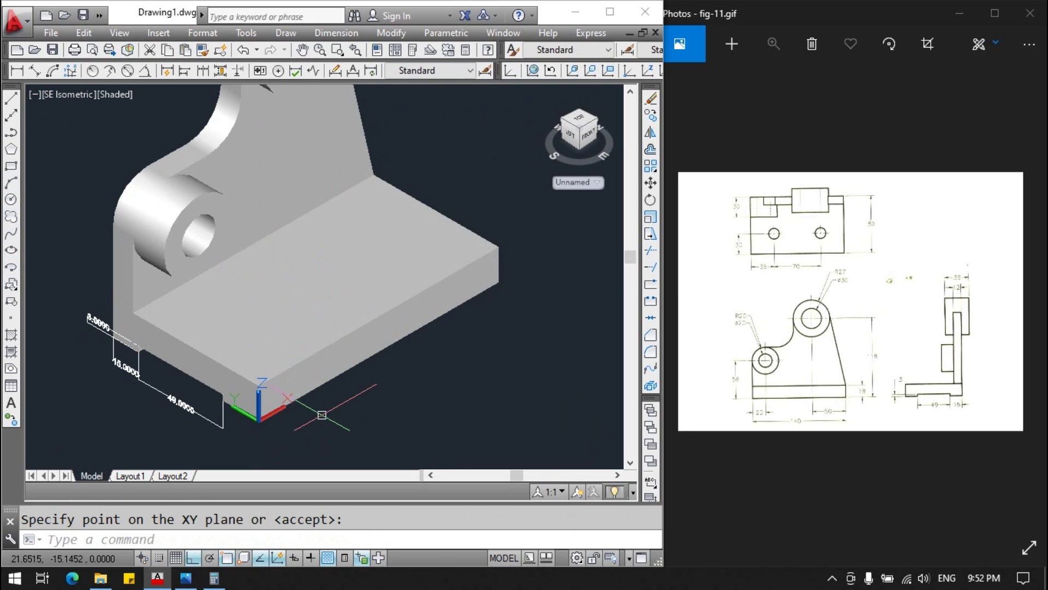
click(526, 77)
key(Return)
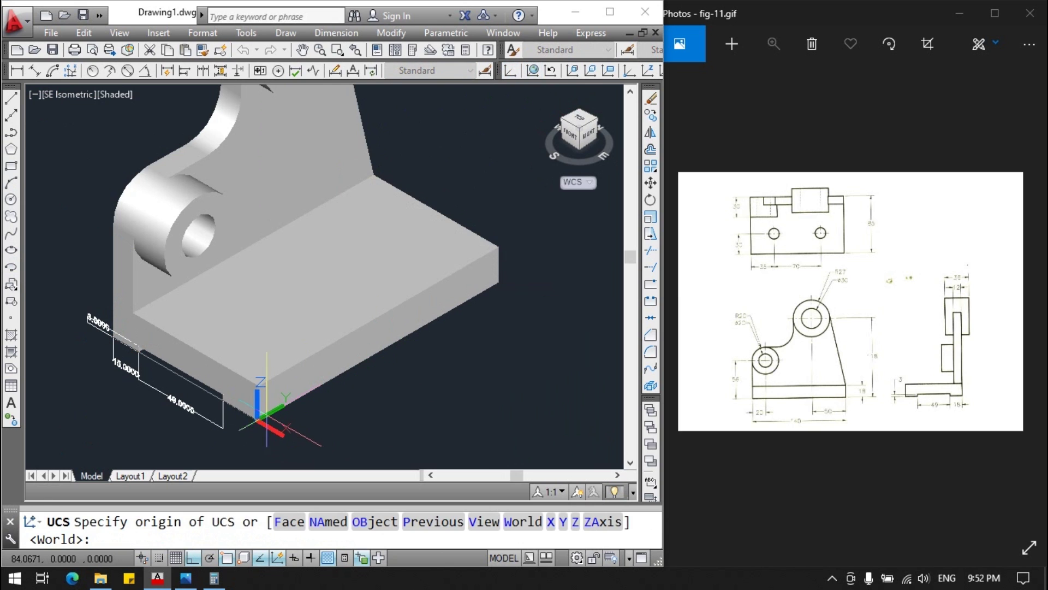
click(259, 421)
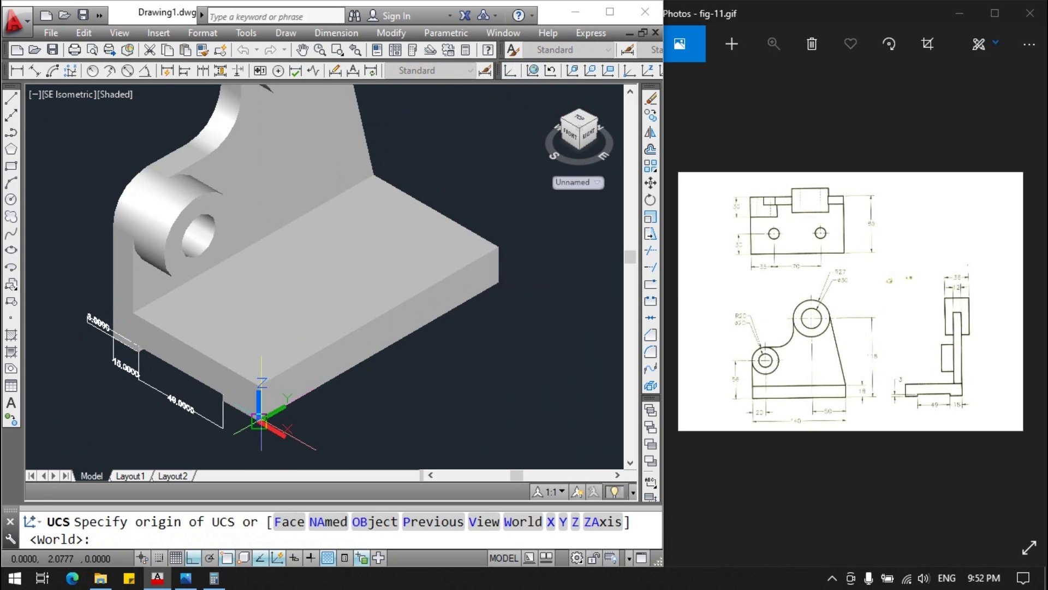
click(382, 355)
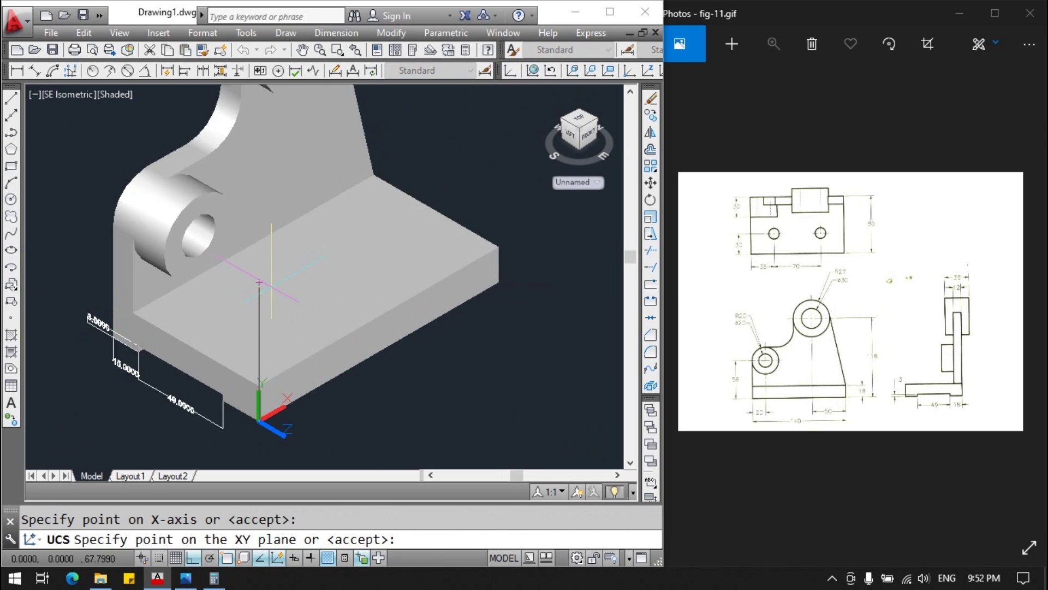
click(252, 290)
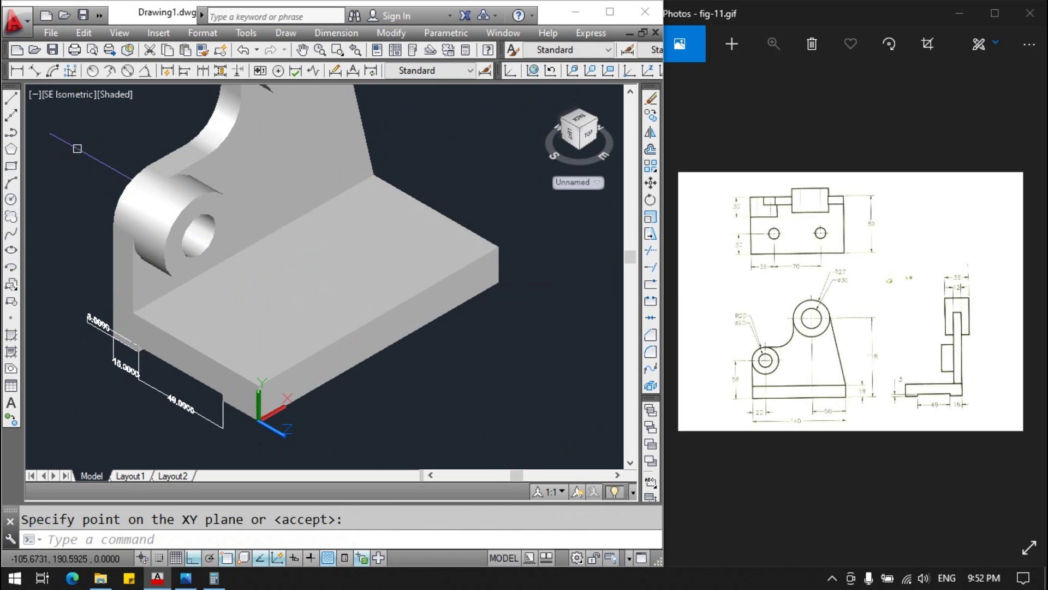
click(17, 71)
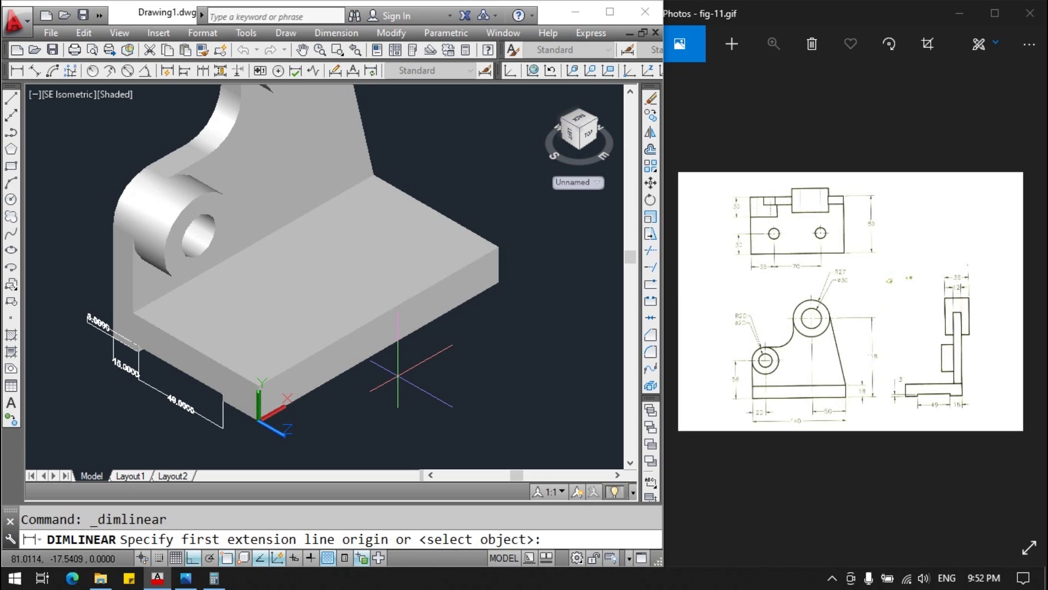
Dimension the base plate's 140 front-edge length and 18 right-end thickness.
key(Return)
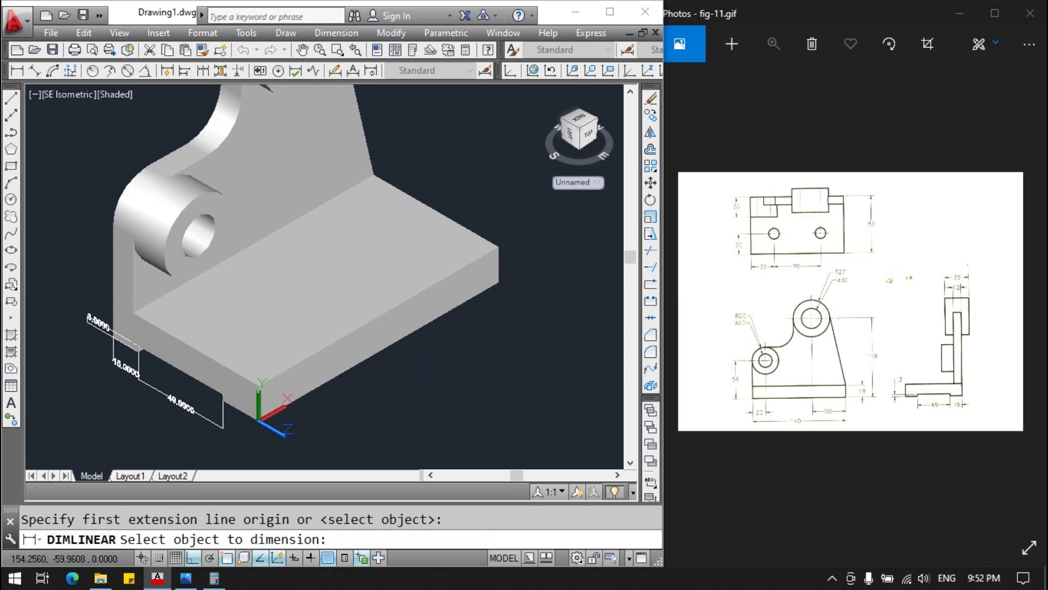
click(377, 353)
click(371, 397)
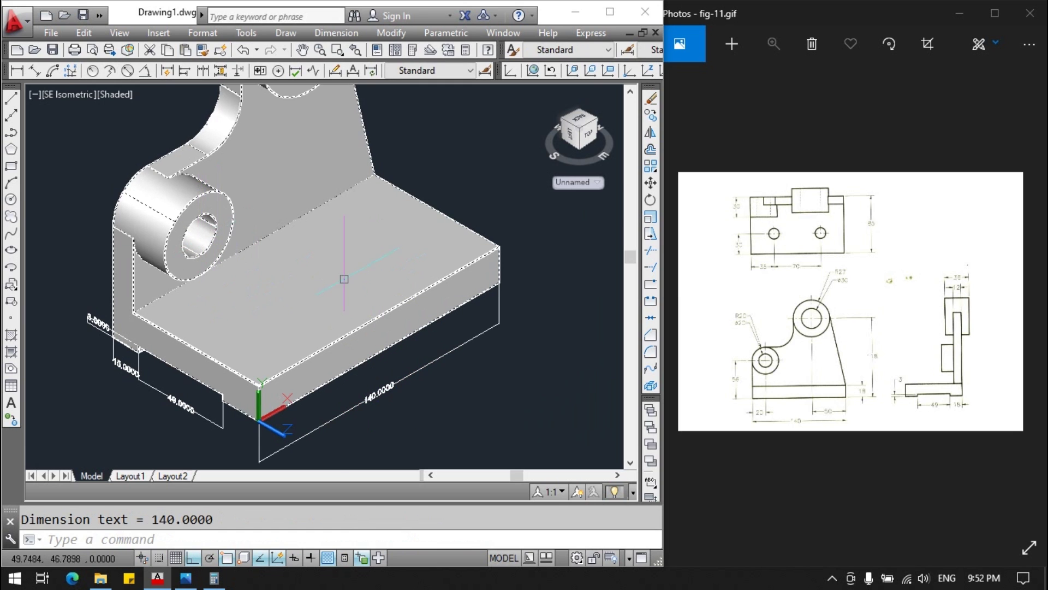
key(Return)
key(Return)
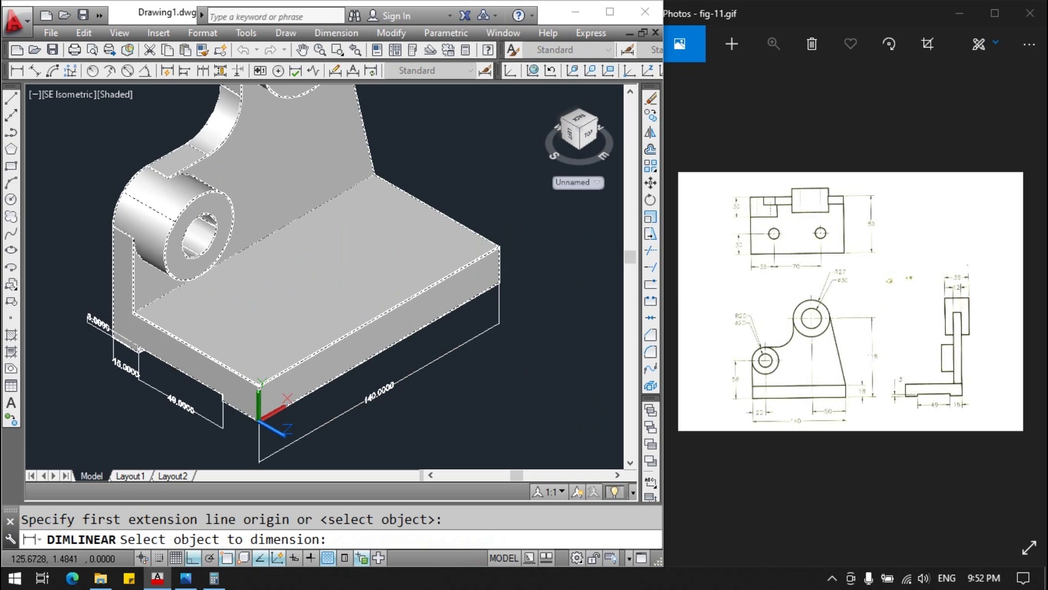
click(498, 262)
click(525, 248)
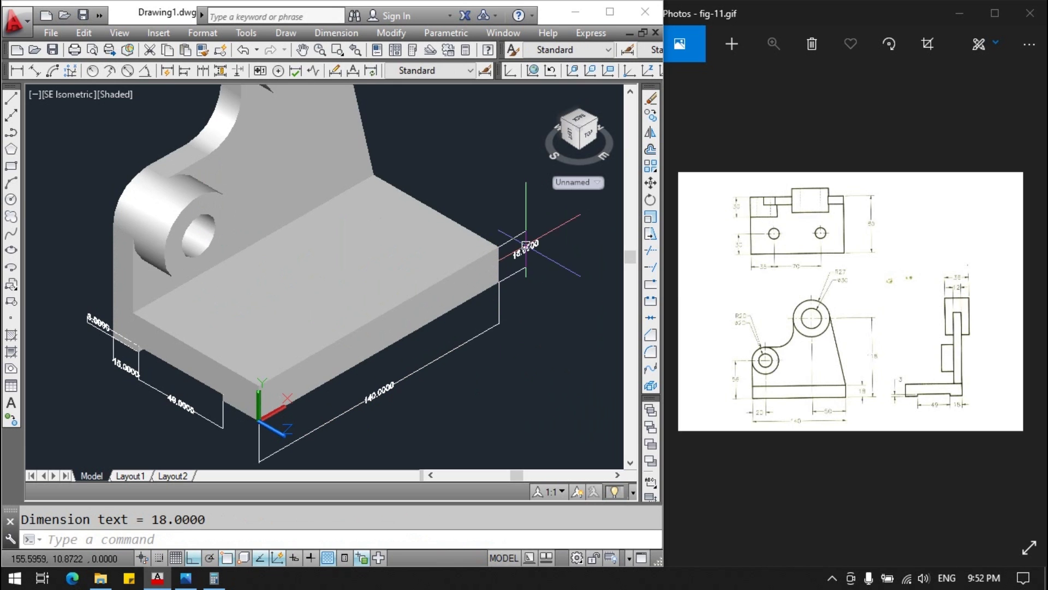
scroll(382, 253, down, 3)
scroll(407, 160, up, 1)
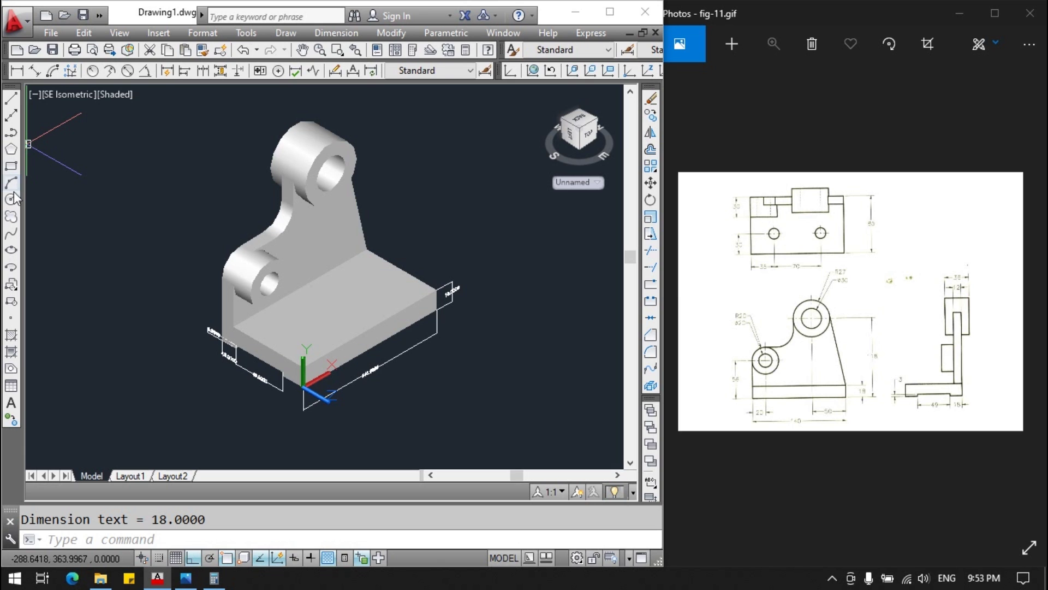
Redefine the UCS with its origin at the base corner and X along the edge.
click(513, 73)
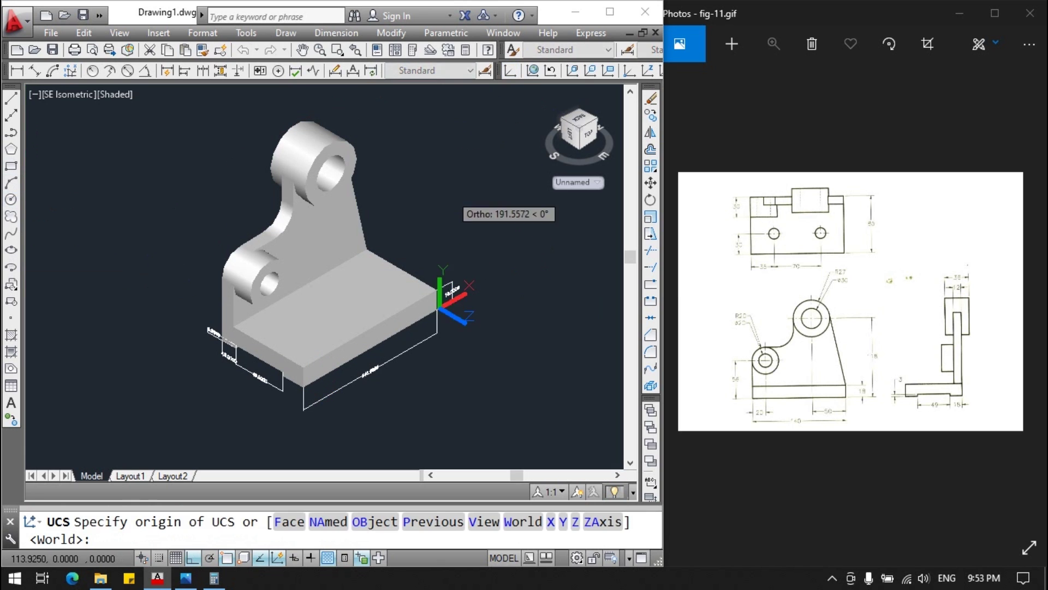
click(233, 326)
click(356, 377)
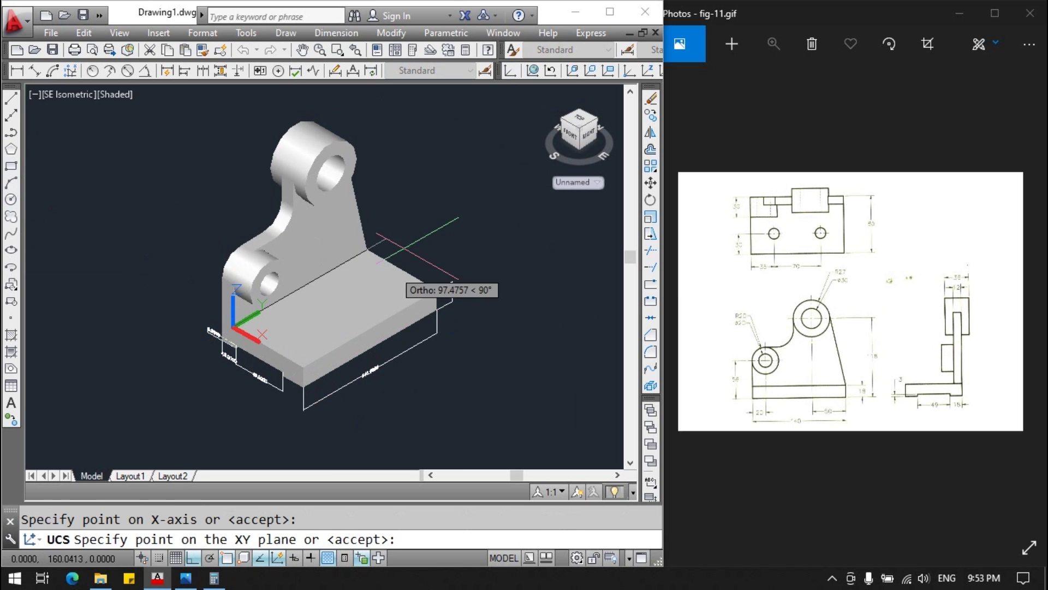
key(Return)
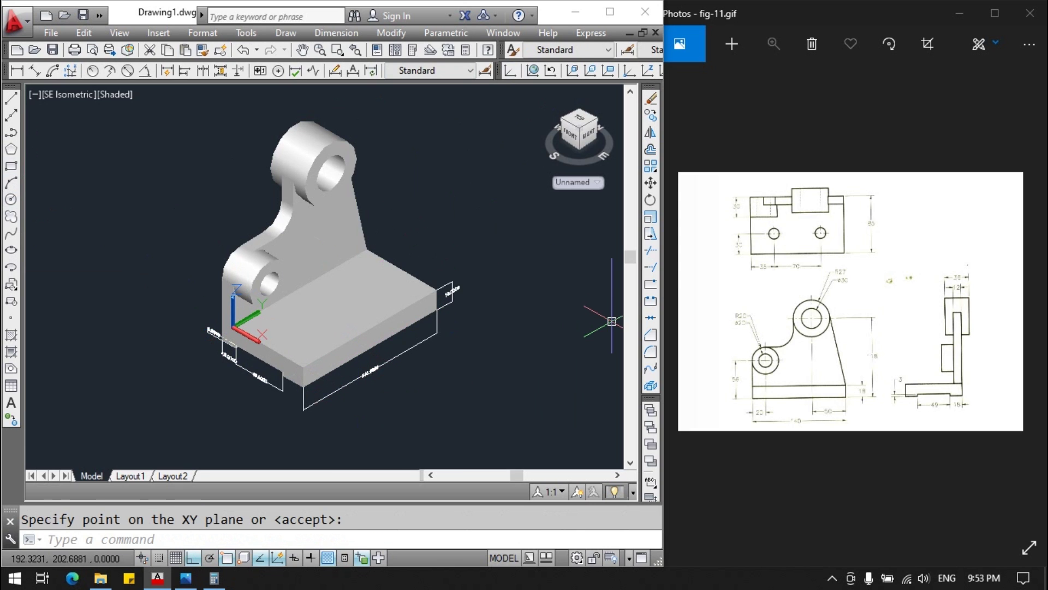
Start a circle, then cancel it and clear the solid selection.
text(c)
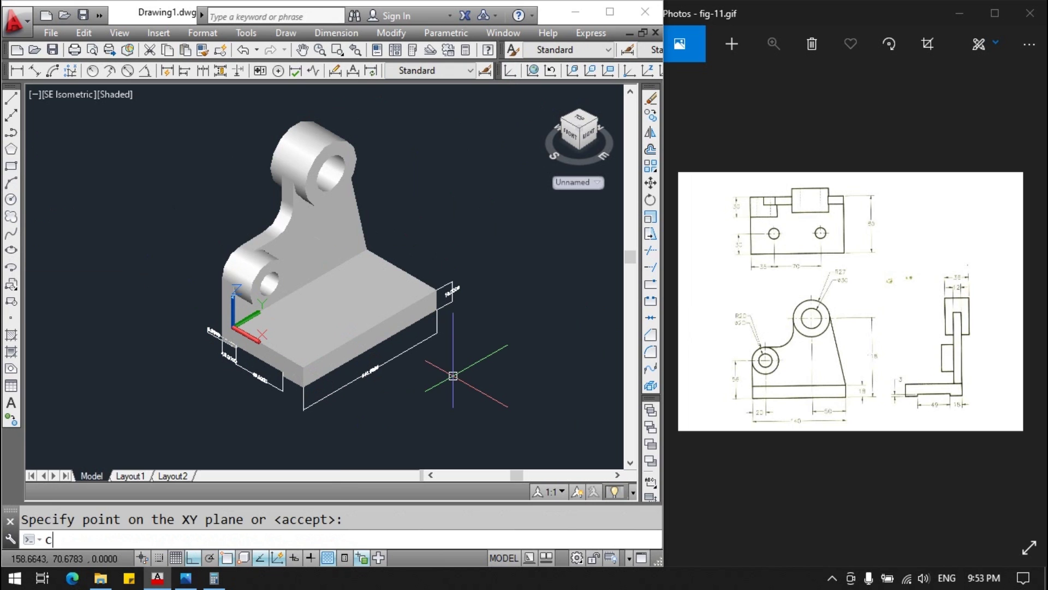
key(Return)
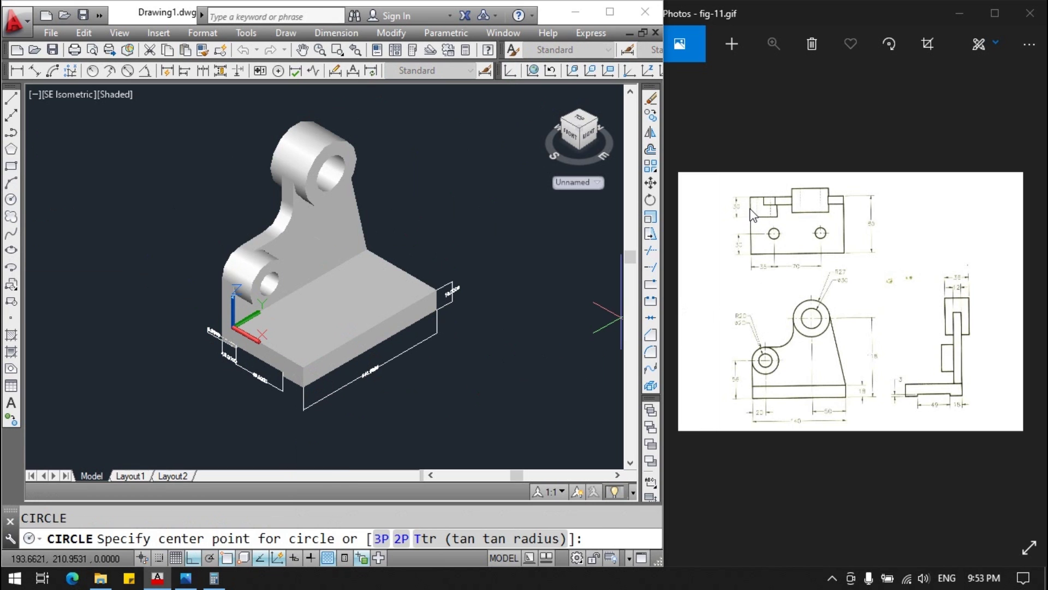
key(Escape)
click(321, 233)
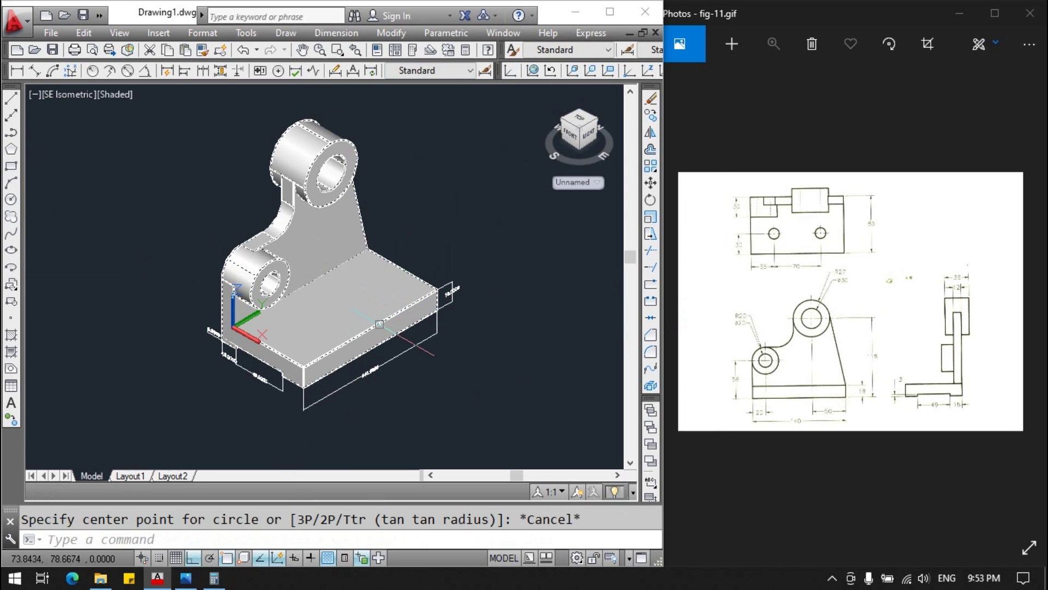
key(Escape)
Re-run UCS with the origin at the plate corner and X along the plate edge.
text(ucs)
key(Return)
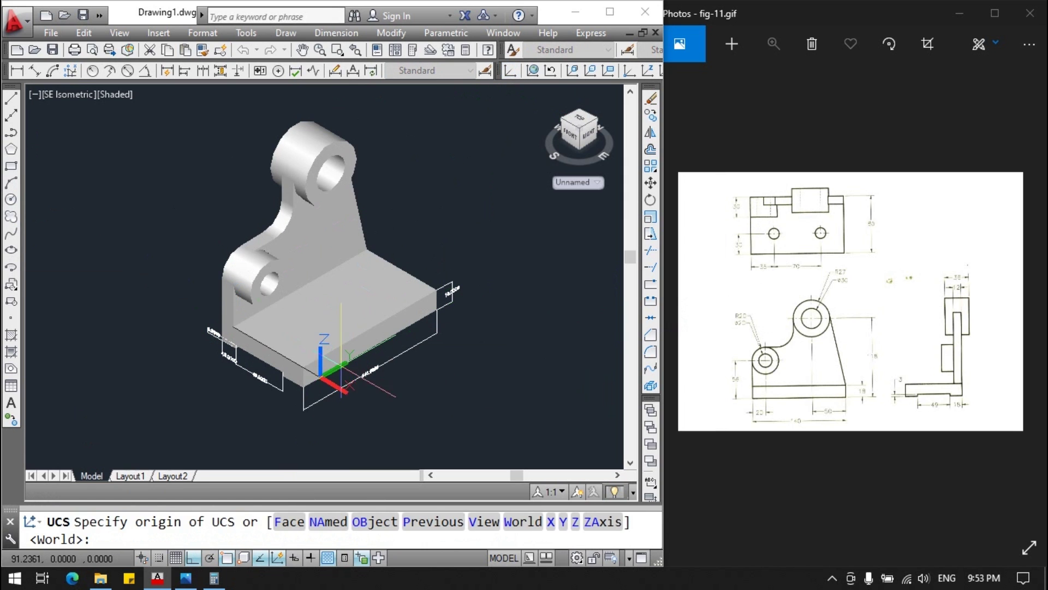
click(304, 367)
click(494, 251)
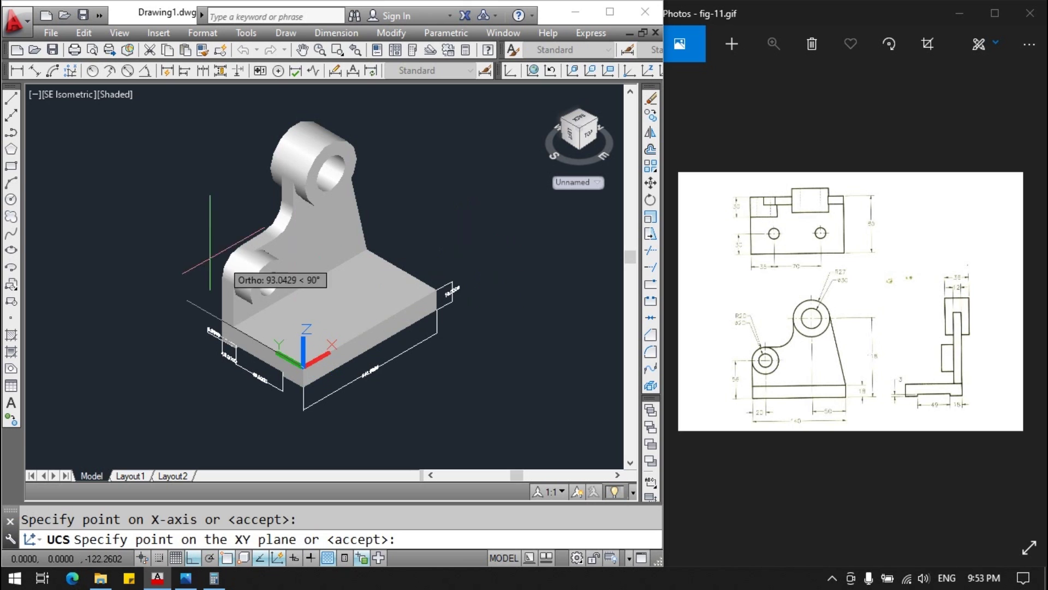
Draw a 10-diameter circle centred at 35,35 on the base plate.
text(c)
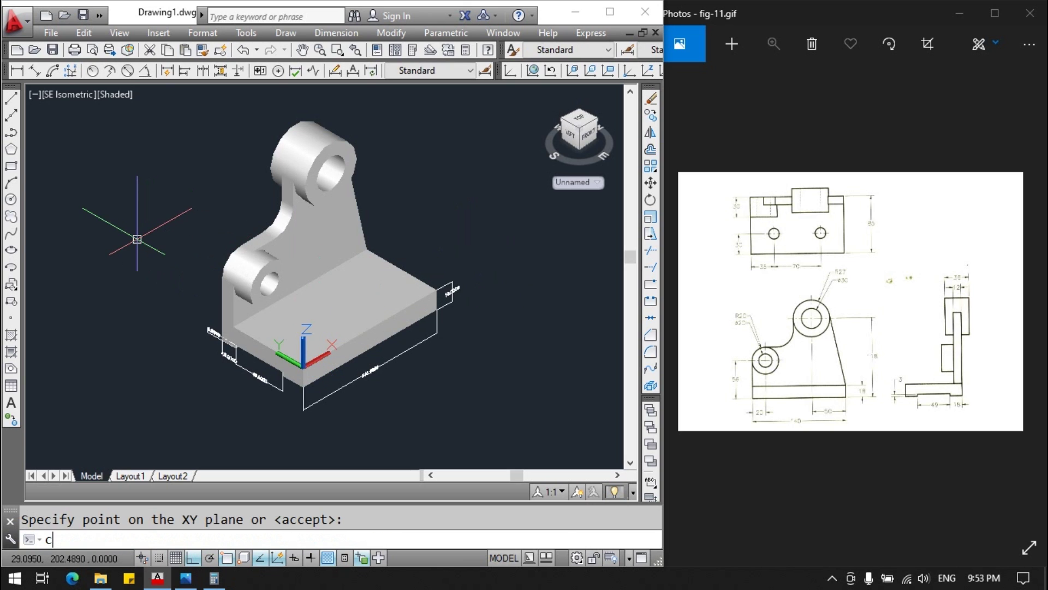
key(Return)
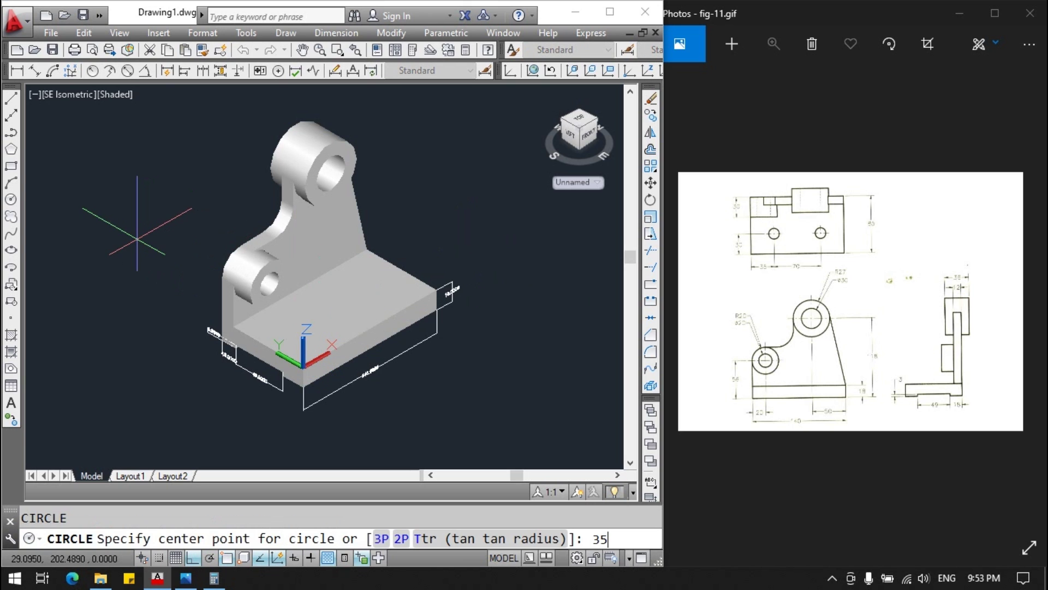
key(Return)
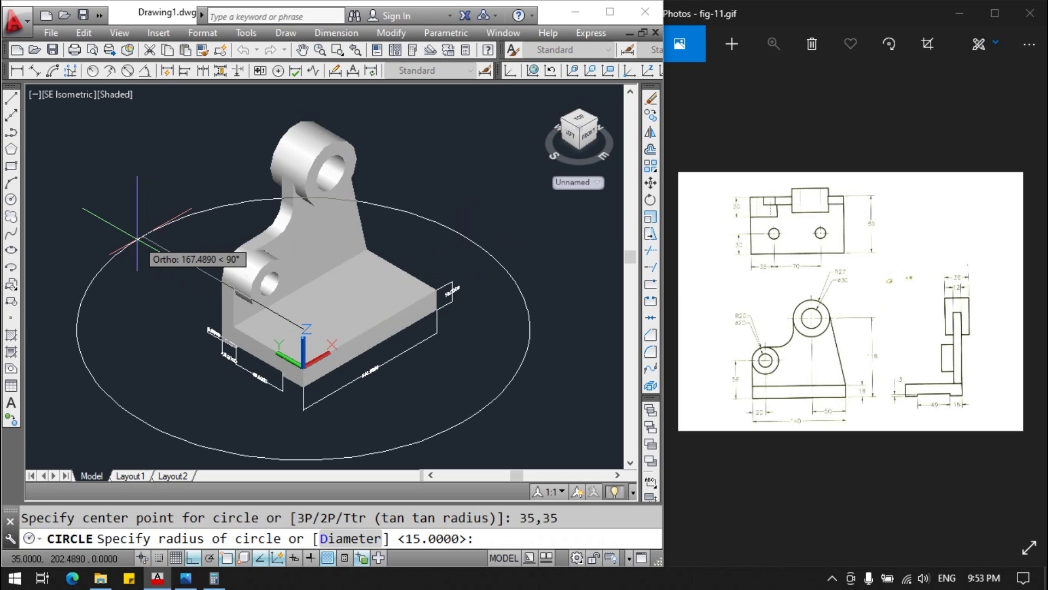
text(1)
key(Return)
text(0)
key(Return)
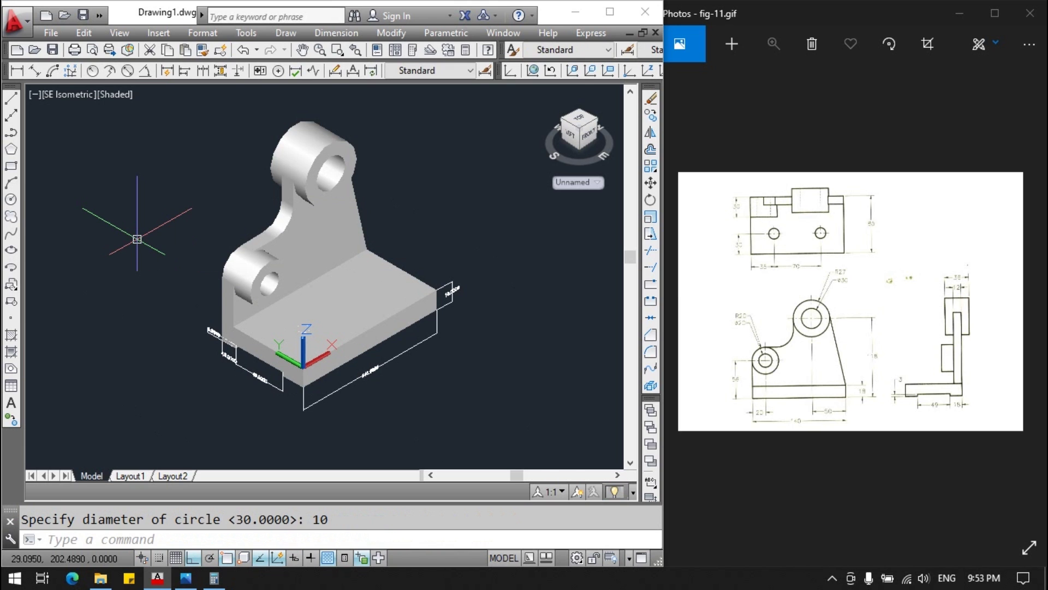
scroll(300, 340, up, 5)
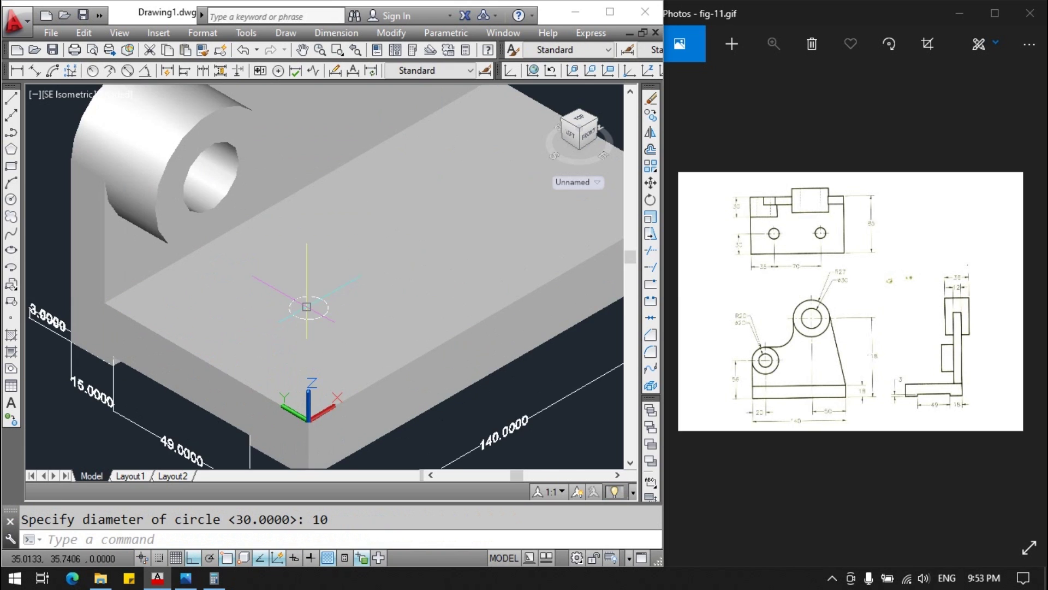
scroll(307, 306, down, 5)
scroll(193, 371, up, 4)
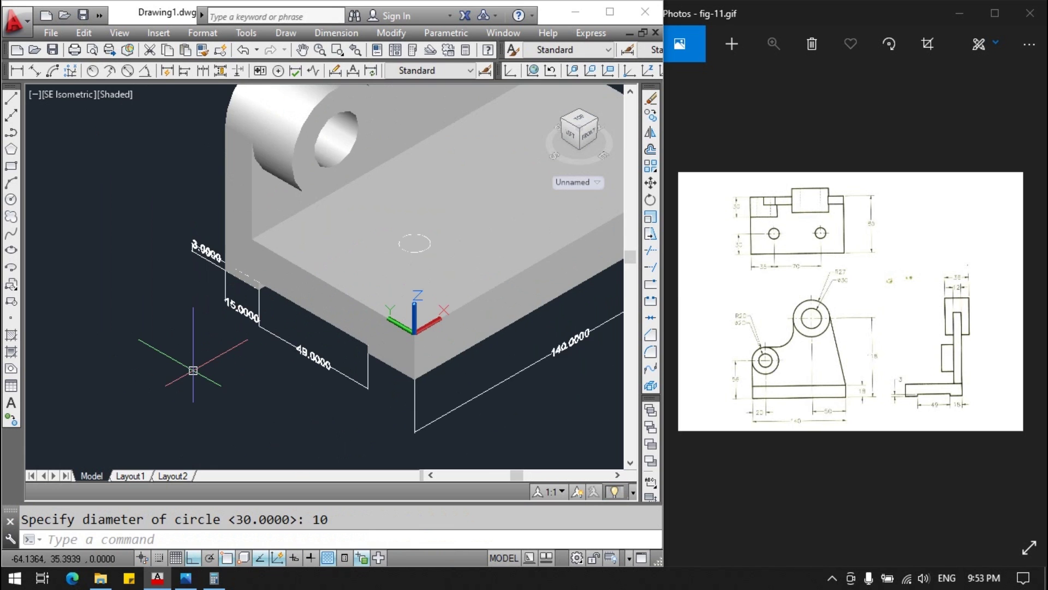
scroll(193, 370, down, 4)
scroll(410, 234, up, 2)
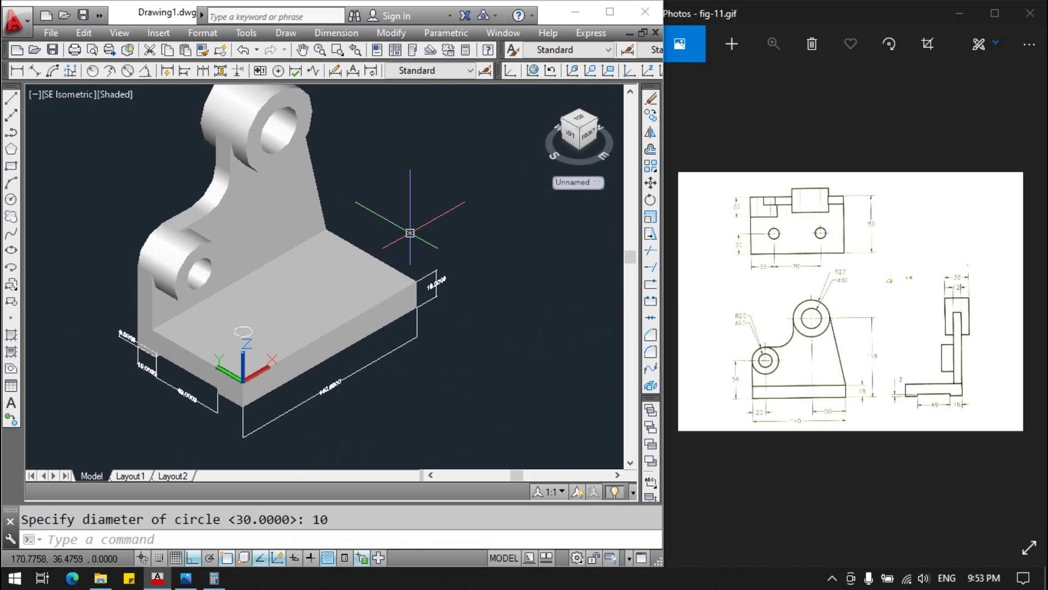
Draw a second 10-diameter circle centred at 100,30.
text(c)
key(Return)
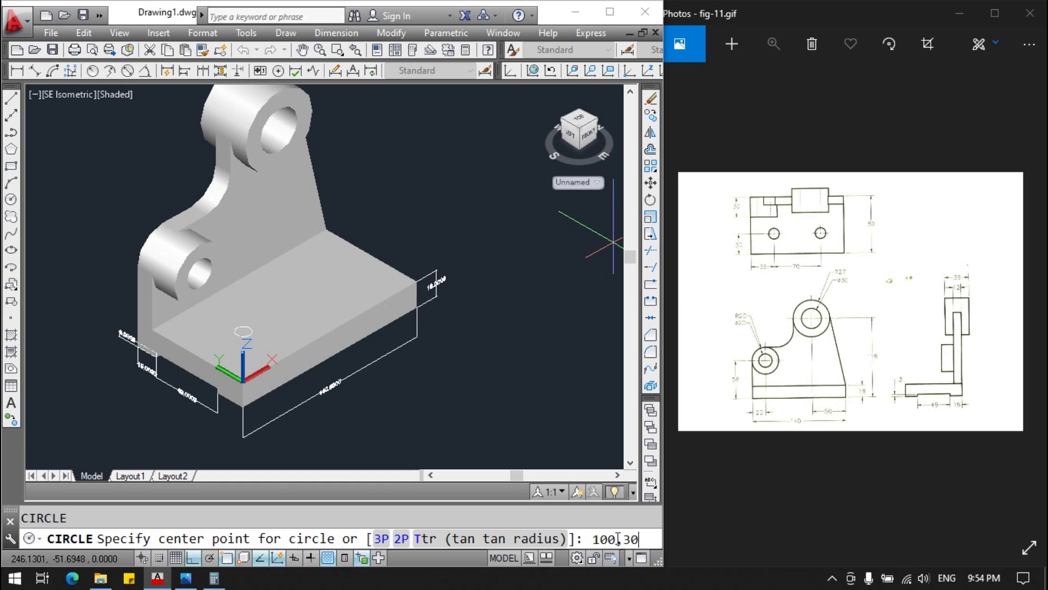
key(Return)
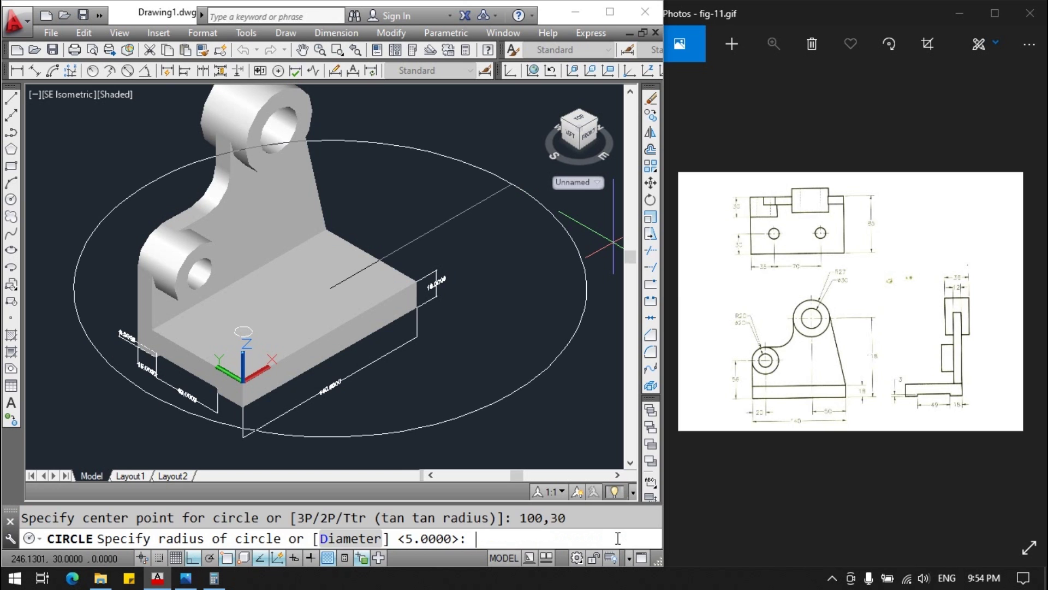
text(d)
key(Return)
text(10)
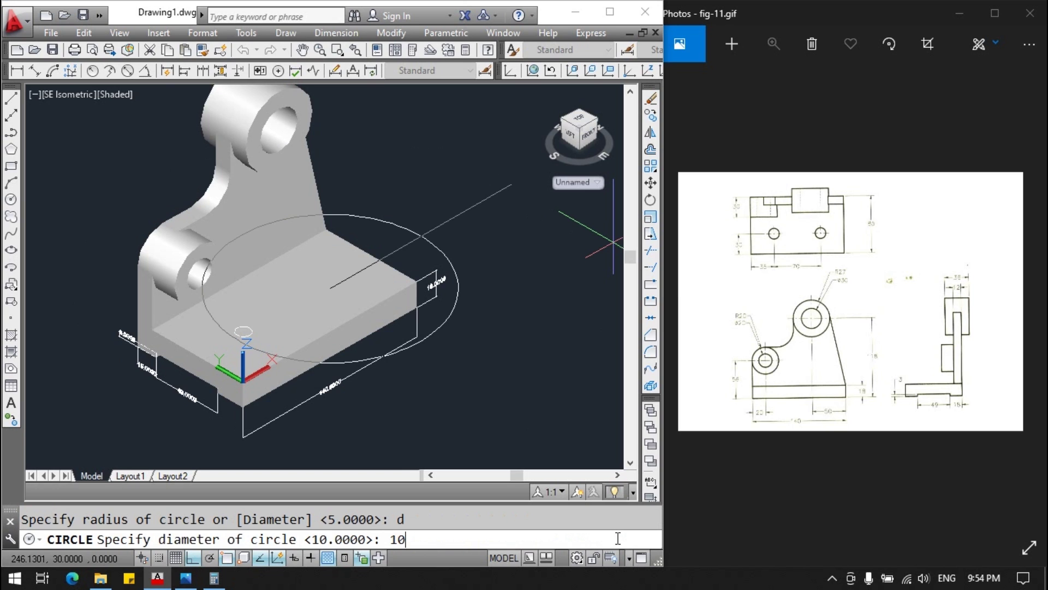
key(Return)
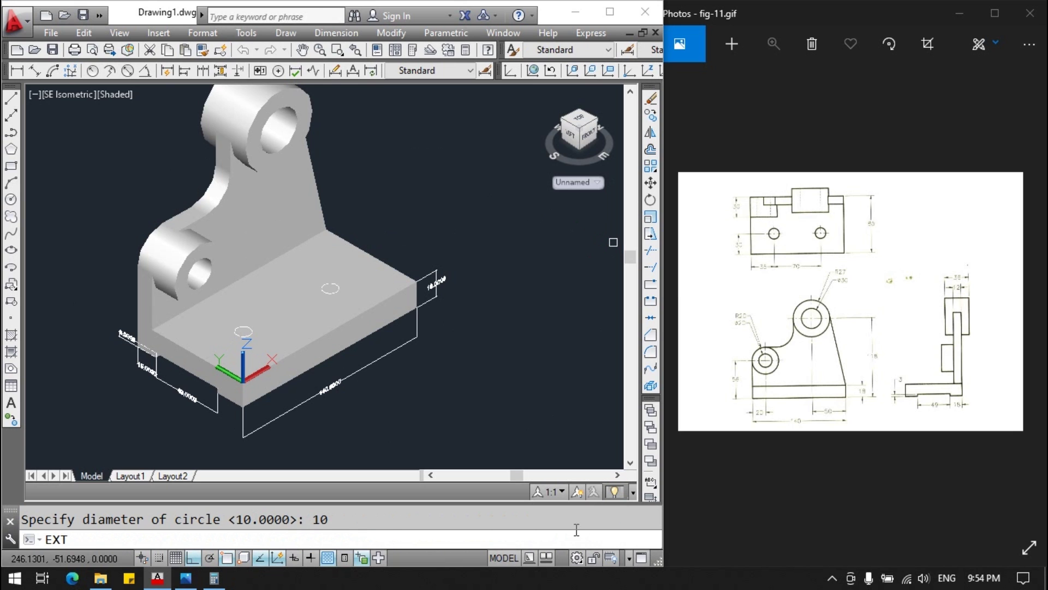
Abandon the first extrude attempts and switch the visual style to 2D Wireframe.
key(Return)
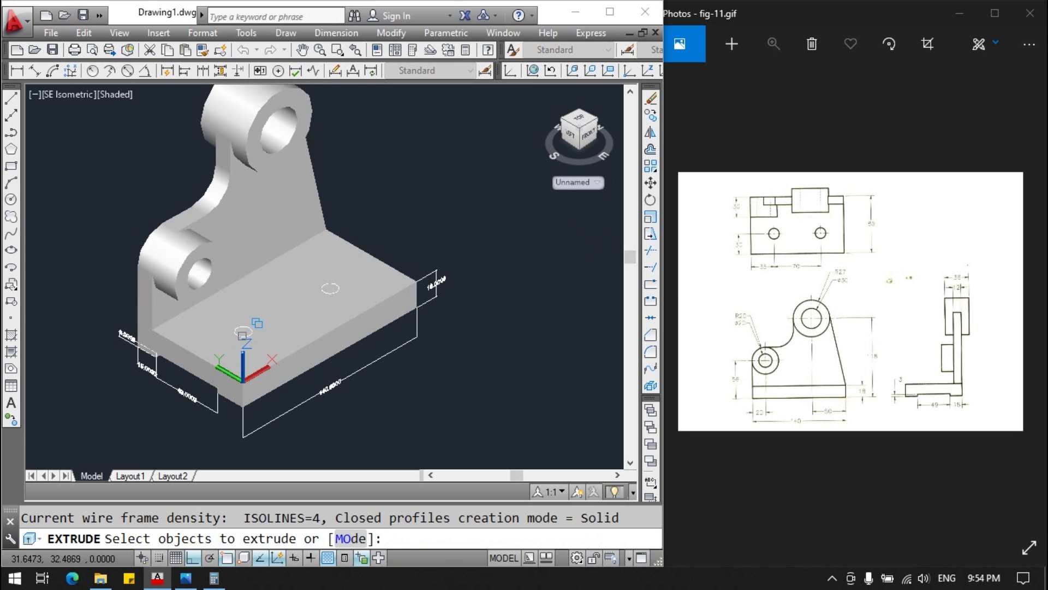
click(243, 332)
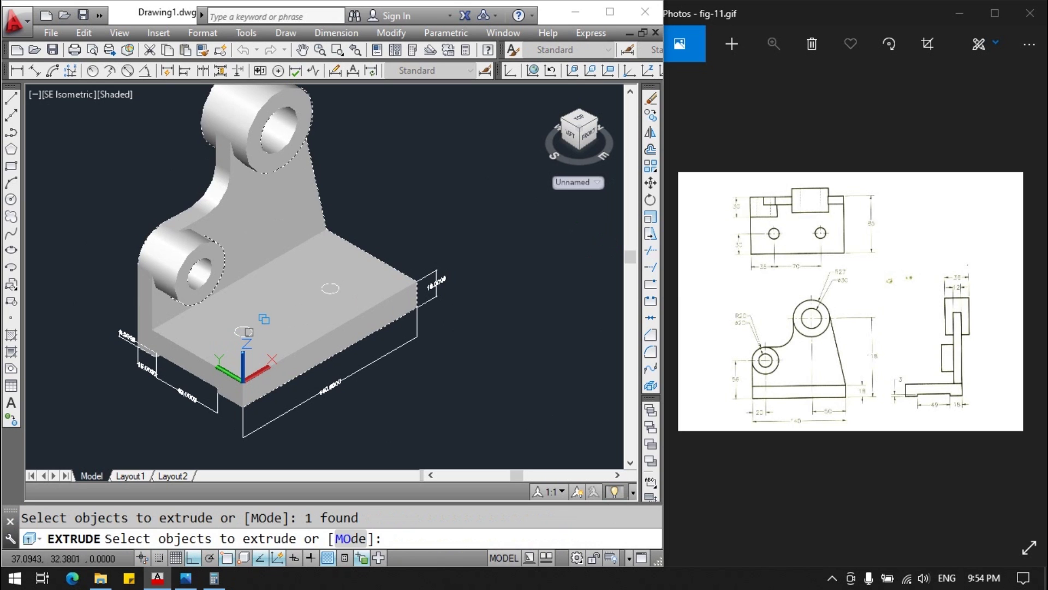
key(Escape)
text(ex)
key(Return)
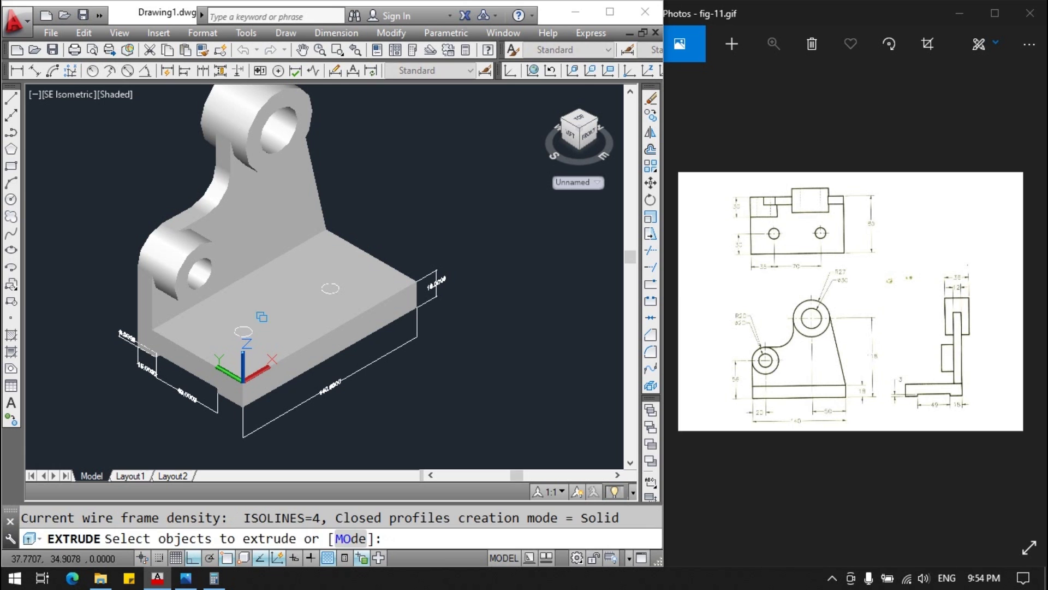
key(Escape)
click(115, 95)
click(139, 133)
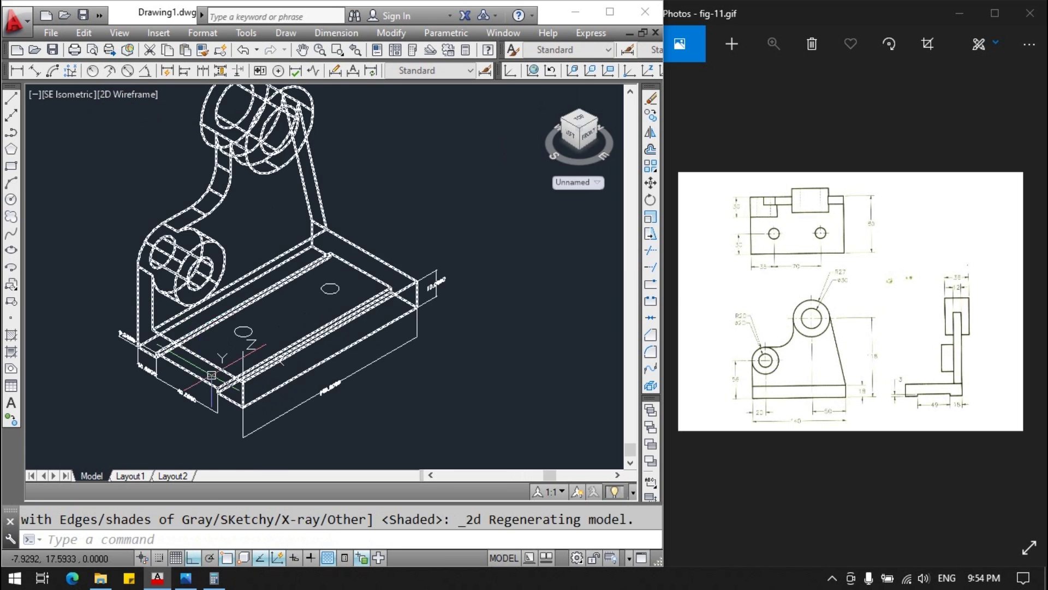
click(182, 539)
Extrude both hole circles down through the base plate into cylinders.
text(t)
key(Return)
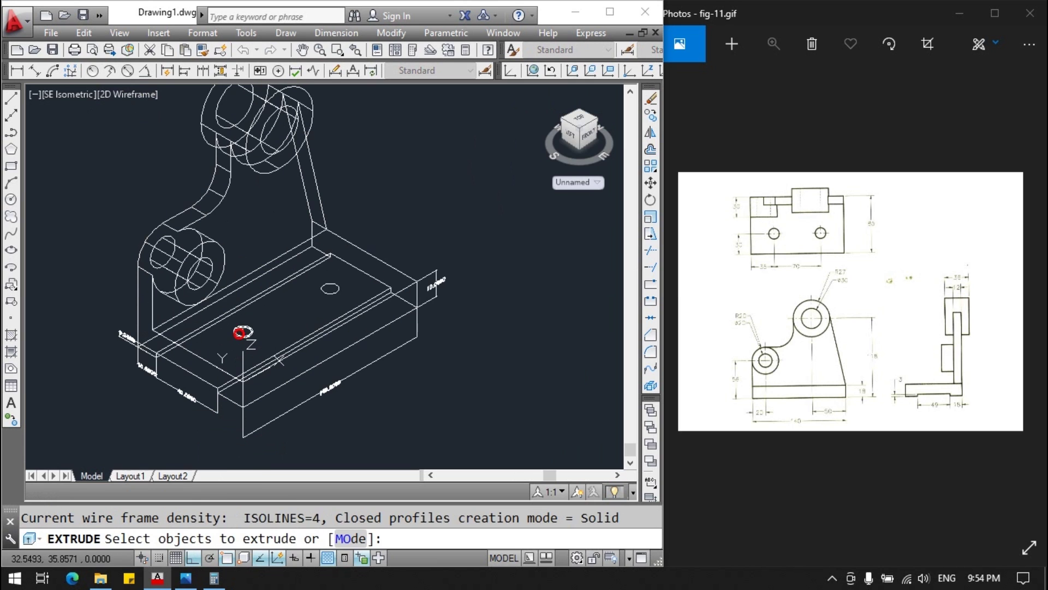
click(238, 333)
click(330, 288)
key(Return)
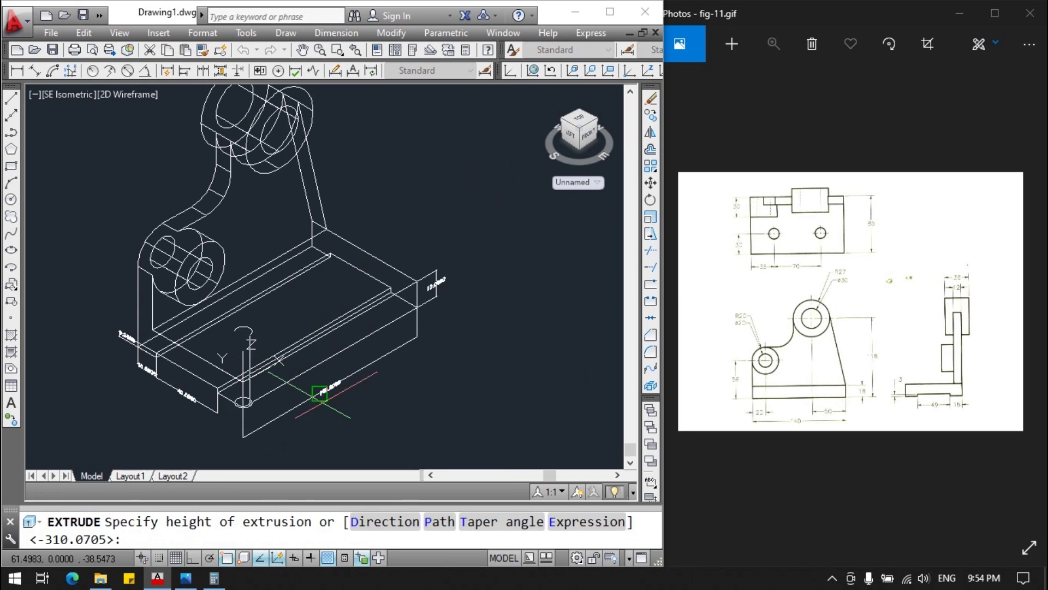
click(328, 424)
Subtract both cylinders from the bracket to leave two holes, then restore the Shaded style.
text(s)
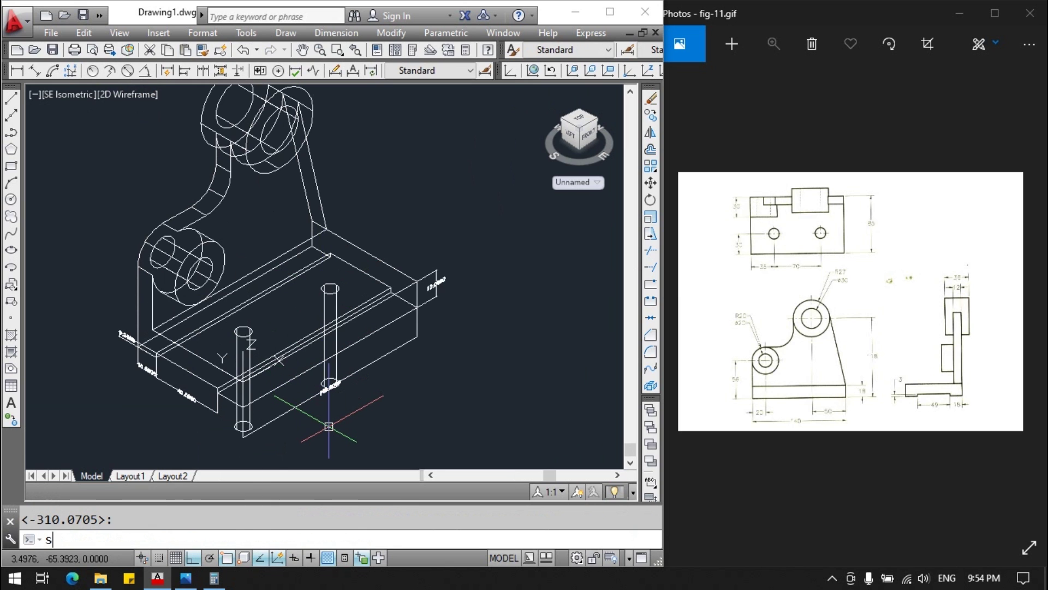
text(ubt)
key(Return)
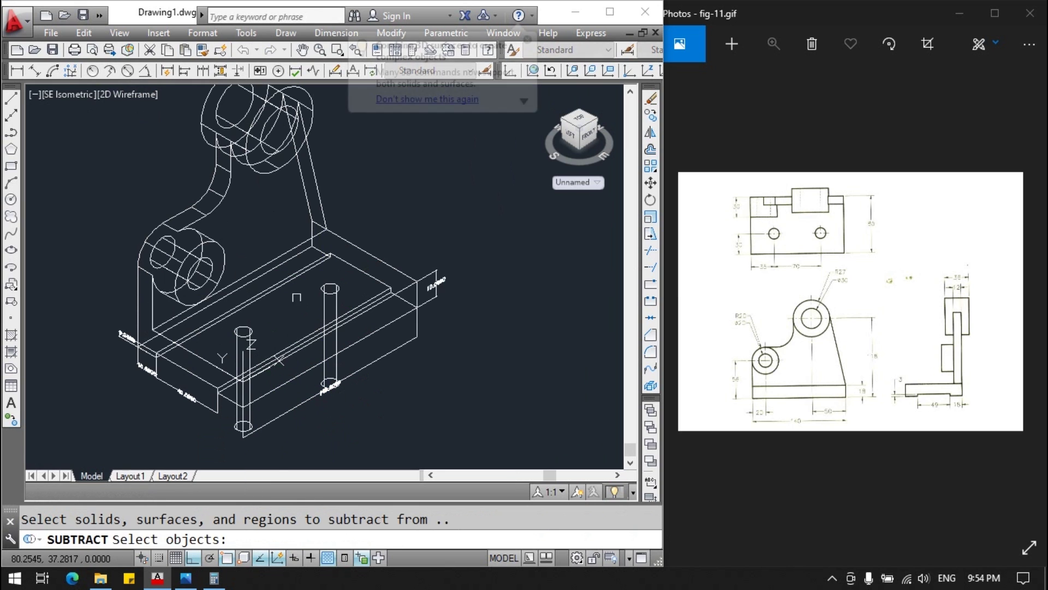
click(281, 288)
key(Return)
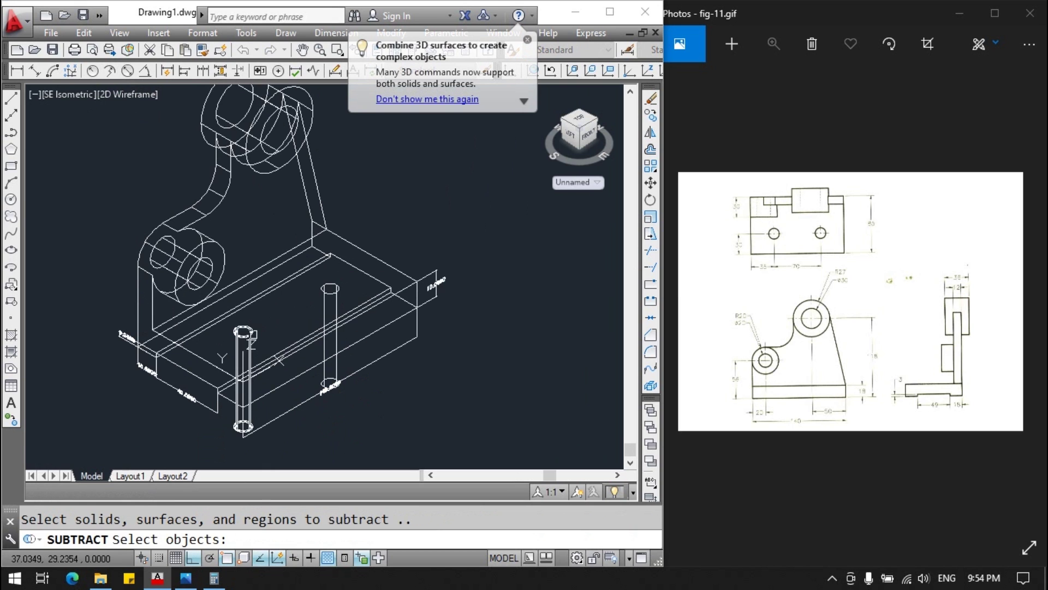
click(250, 334)
click(323, 297)
key(Return)
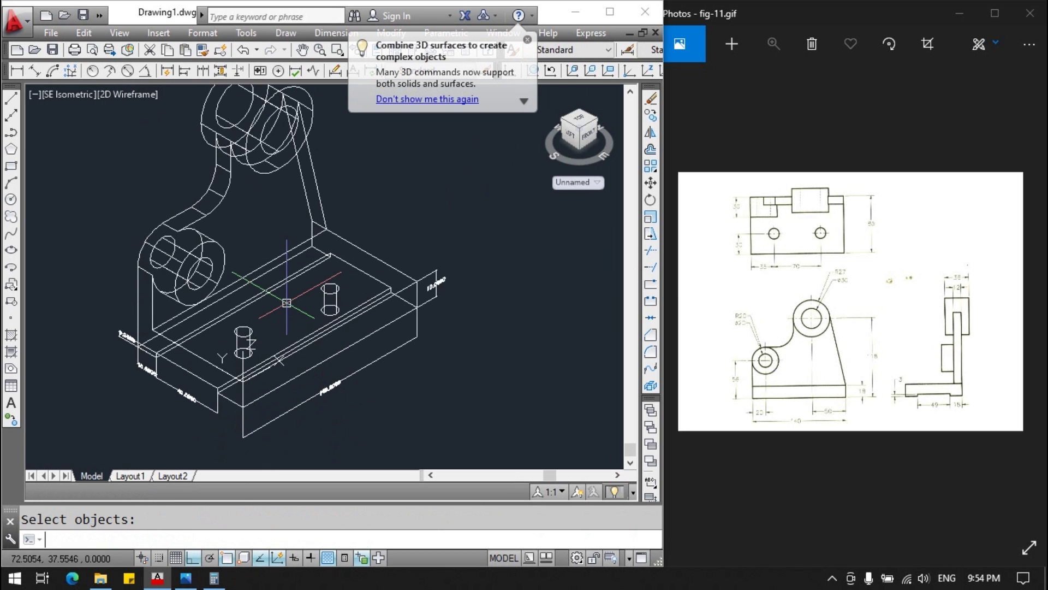
click(121, 94)
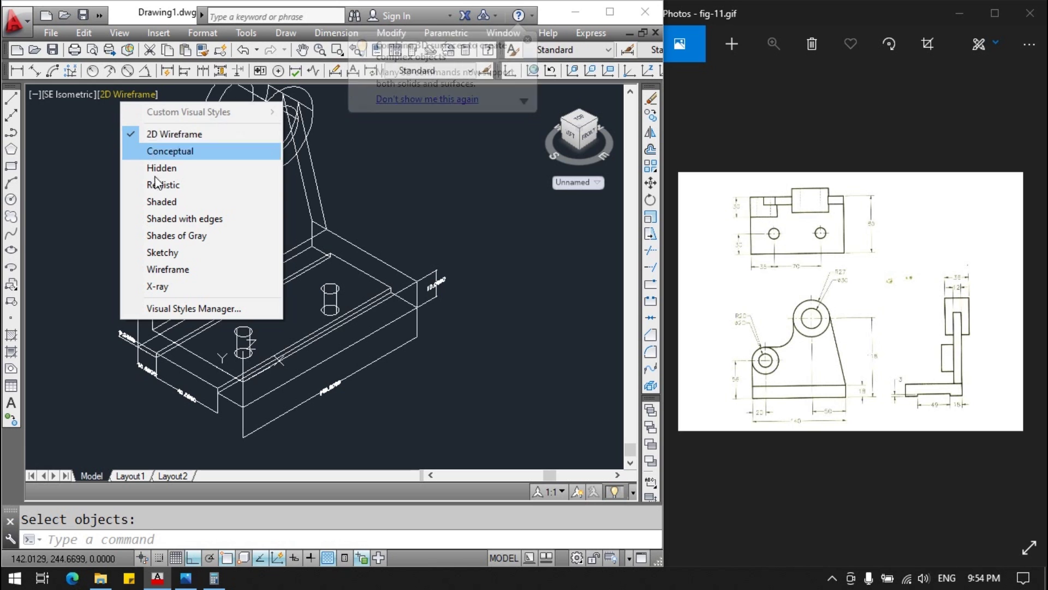
click(152, 202)
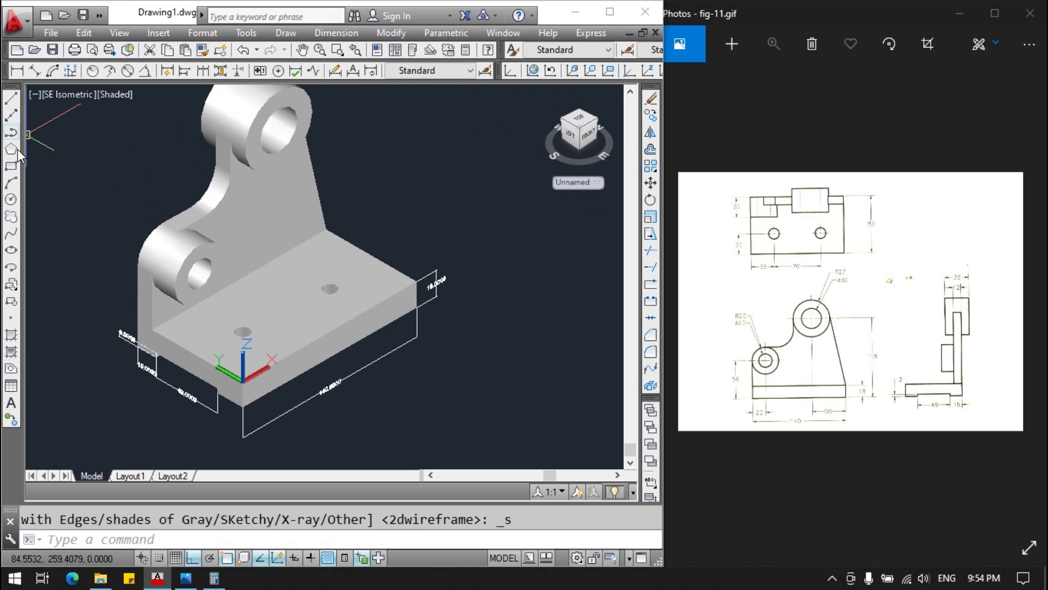
Add a 35 linear dimension from the first hole centre to the plate edge.
click(17, 74)
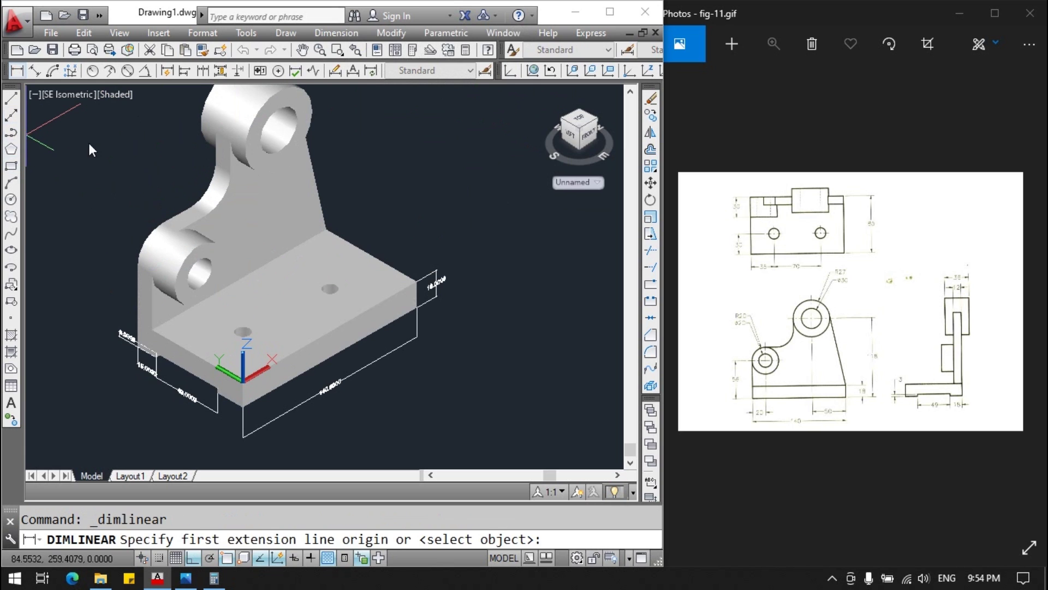
click(242, 331)
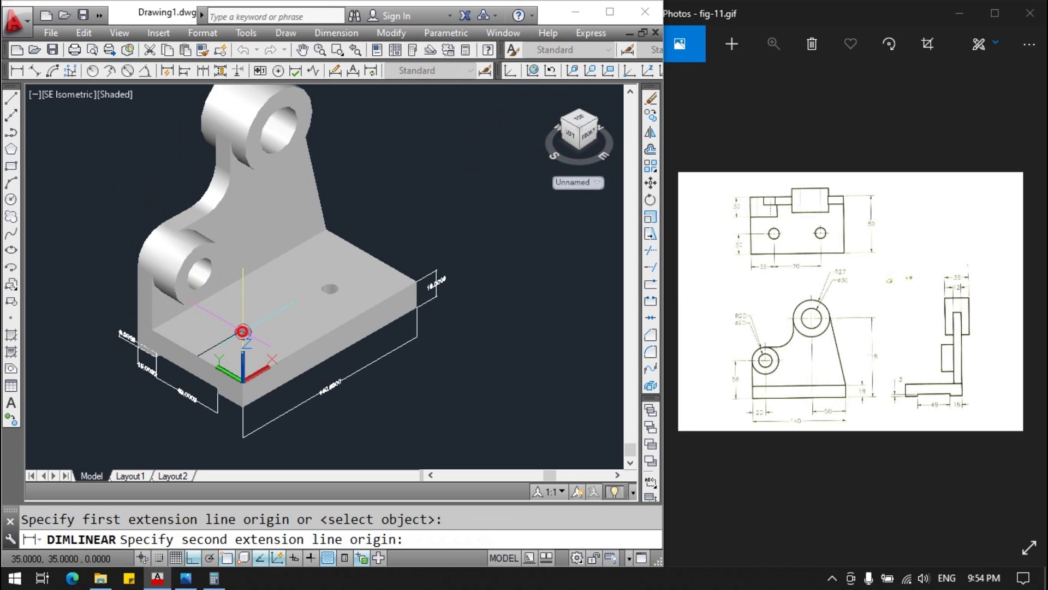
click(279, 383)
click(335, 416)
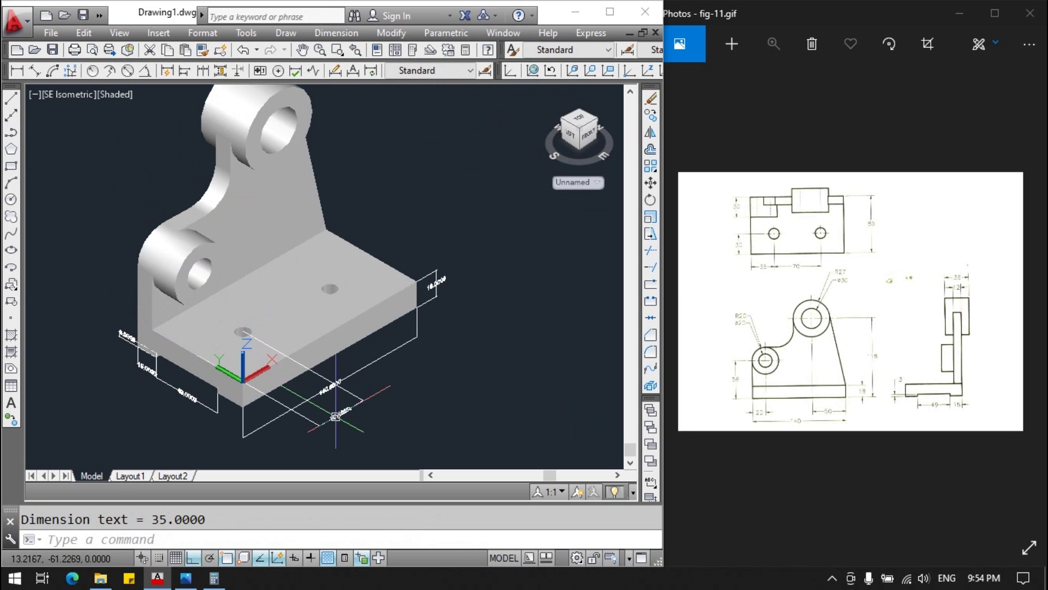
Add a 100 linear dimension from the plate's side edge midpoint to the second hole.
key(Return)
key(Return)
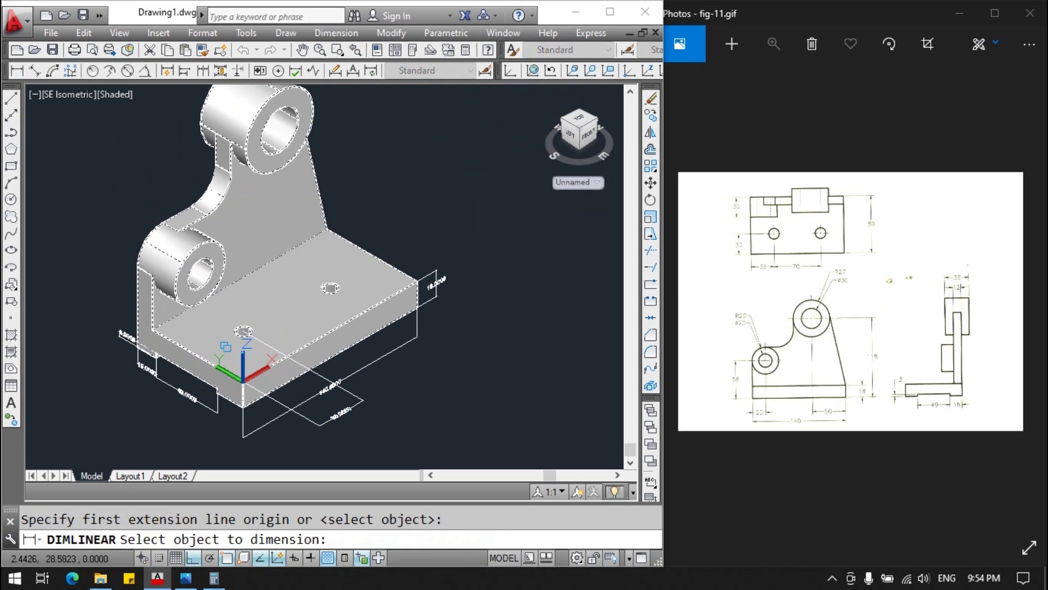
key(Escape)
key(Return)
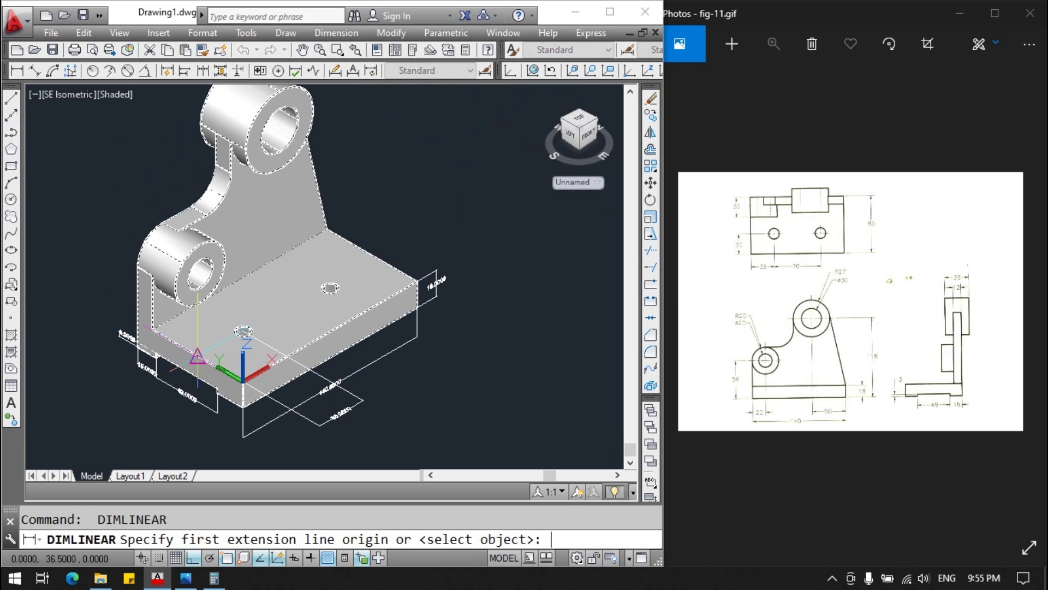
click(198, 356)
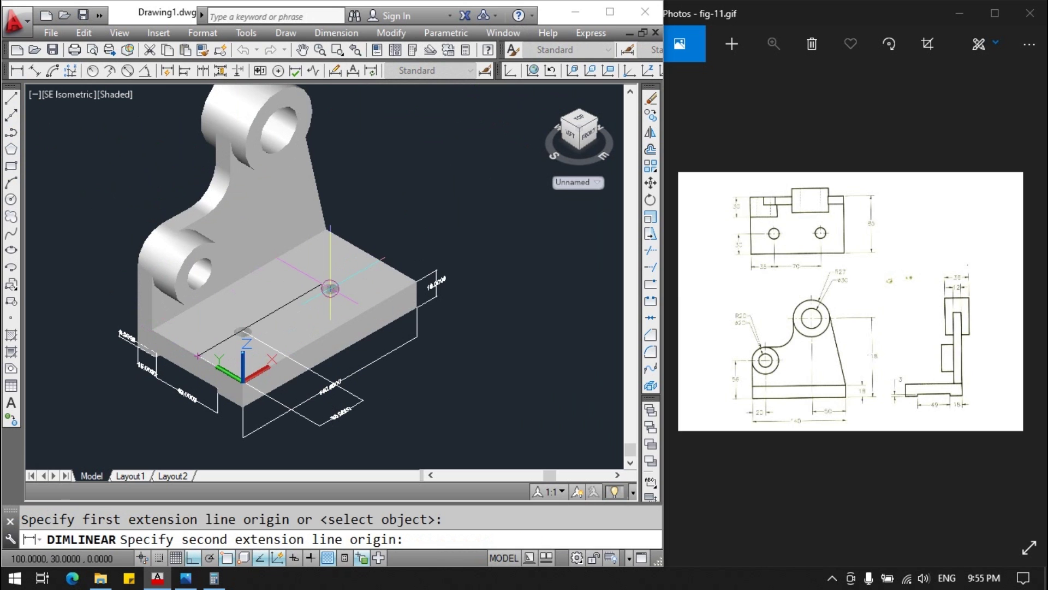
click(330, 288)
click(385, 408)
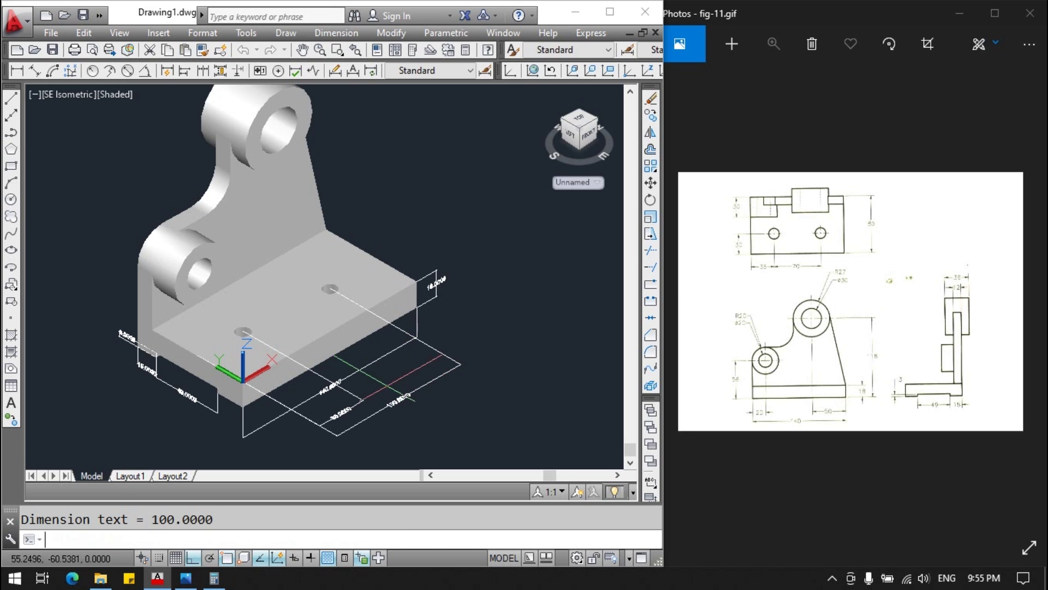
Make abandoned linear dimension attempts around the first hole.
key(Return)
key(Return)
click(244, 330)
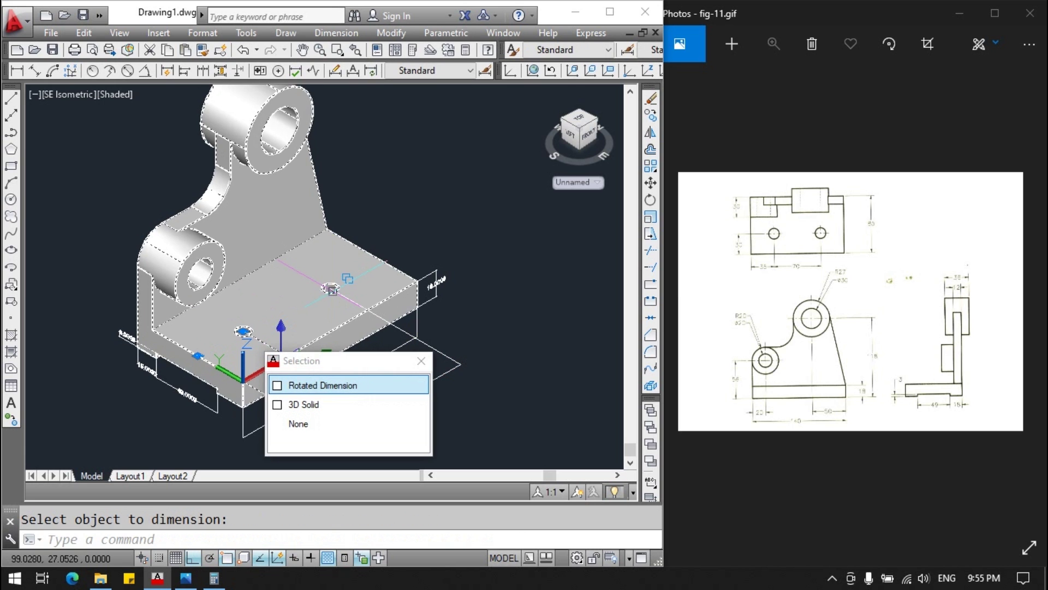
key(Return)
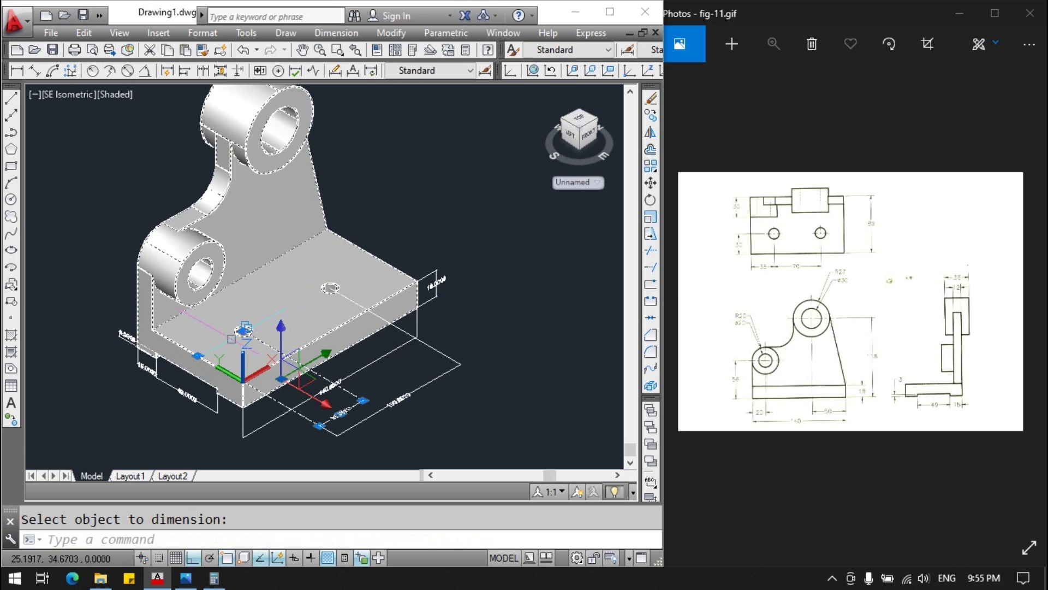
key(Escape)
key(Return)
click(16, 71)
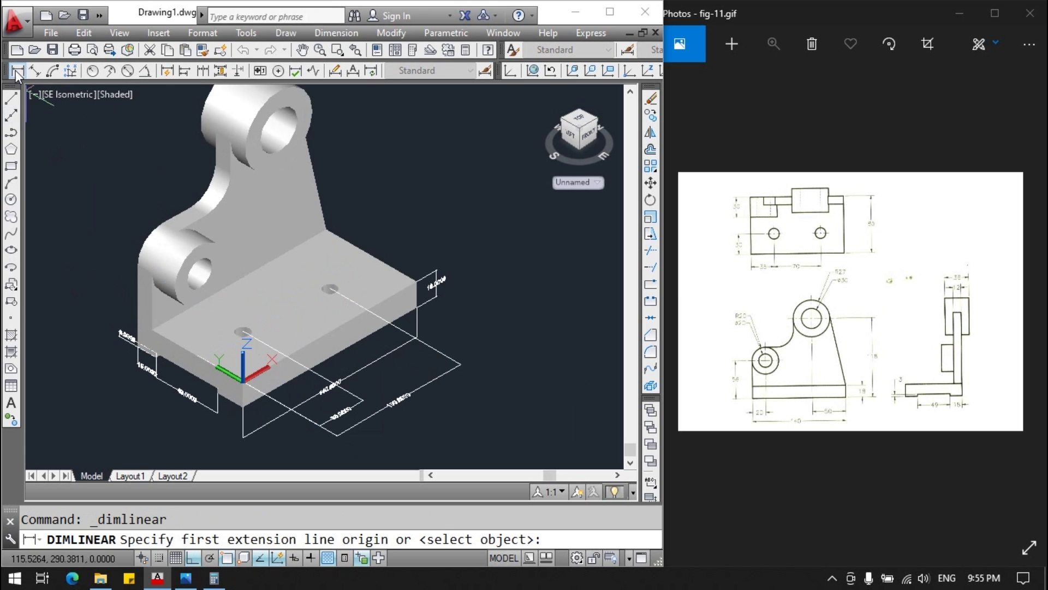
click(243, 332)
click(304, 349)
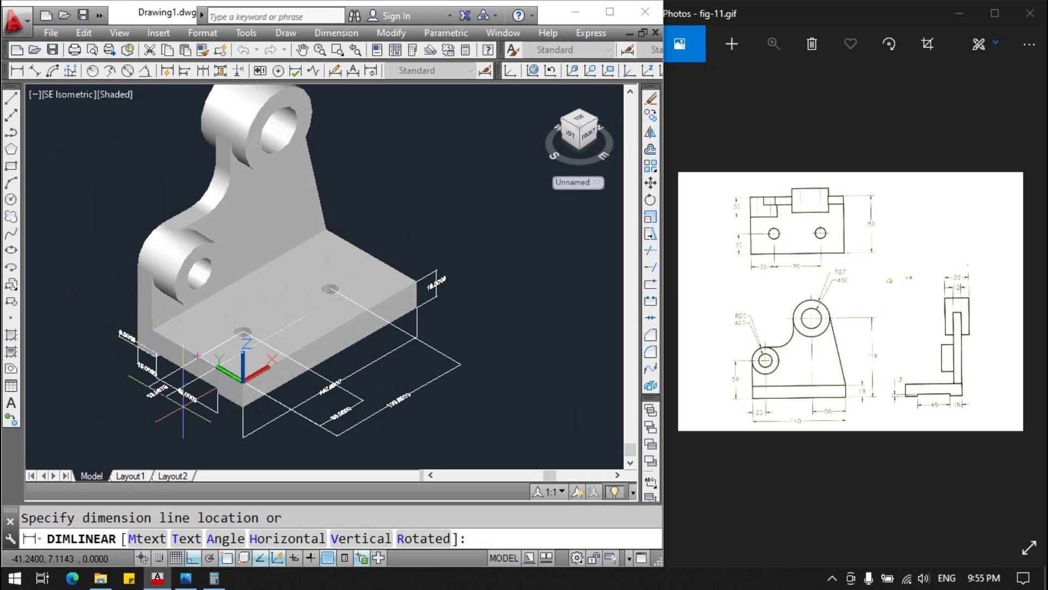
Place a 34.9375 linear dimension from the hole centre to the edge midpoint.
click(18, 71)
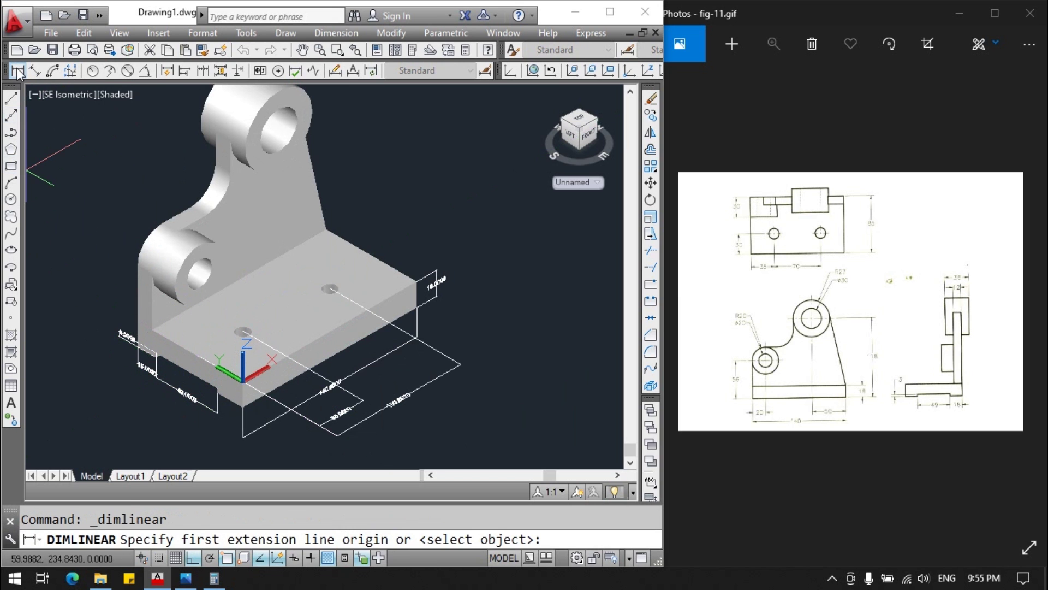
scroll(241, 306, up, 3)
scroll(218, 247, up, 3)
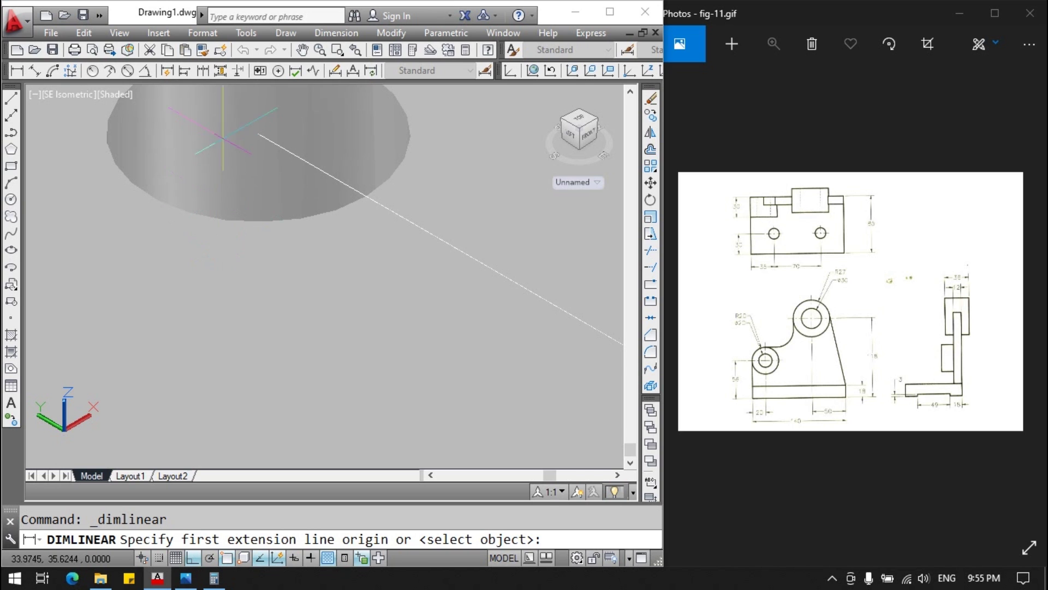
click(260, 134)
scroll(305, 240, down, 3)
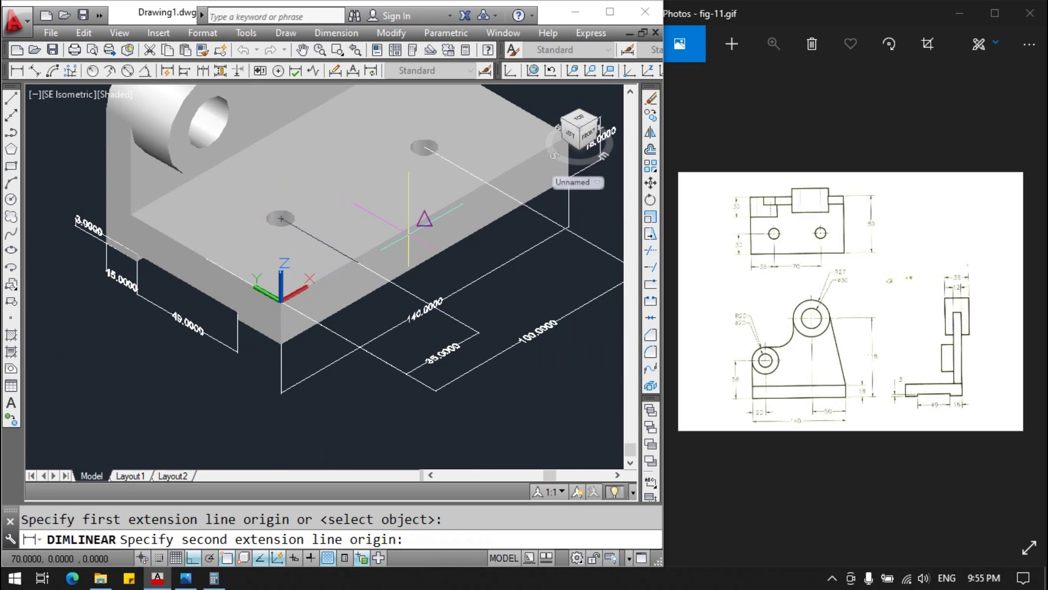
click(421, 215)
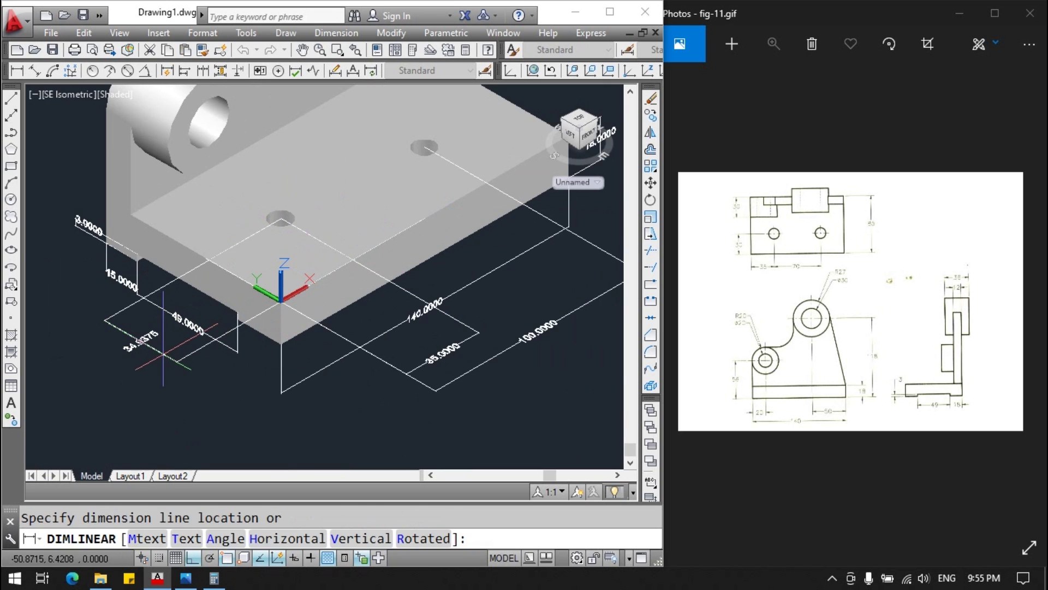
click(139, 338)
scroll(153, 318, down, 3)
scroll(180, 246, up, 3)
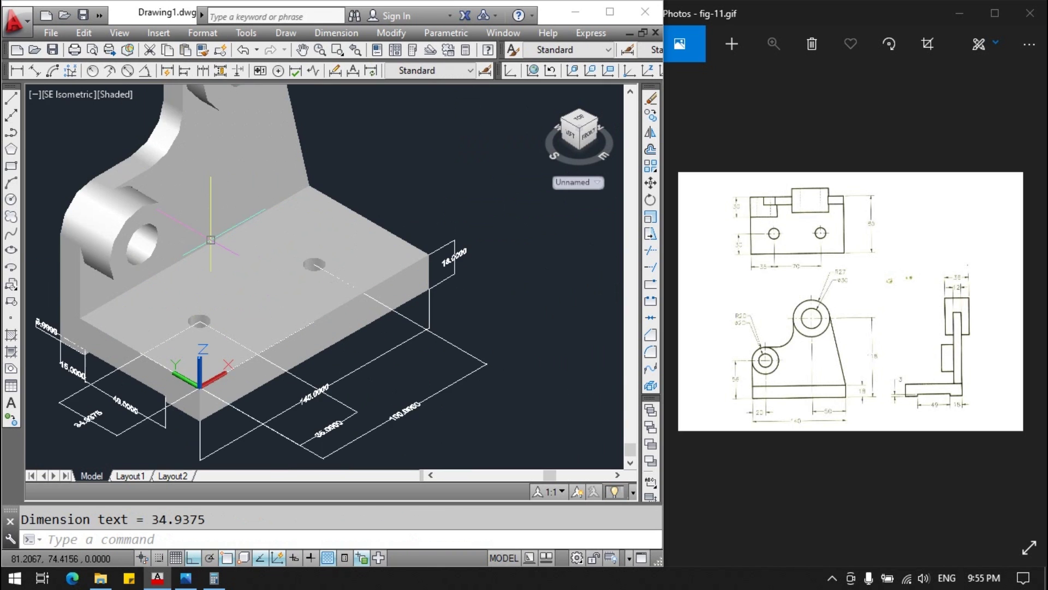
scroll(207, 174, down, 5)
scroll(207, 158, up, 1)
scroll(183, 364, up, 2)
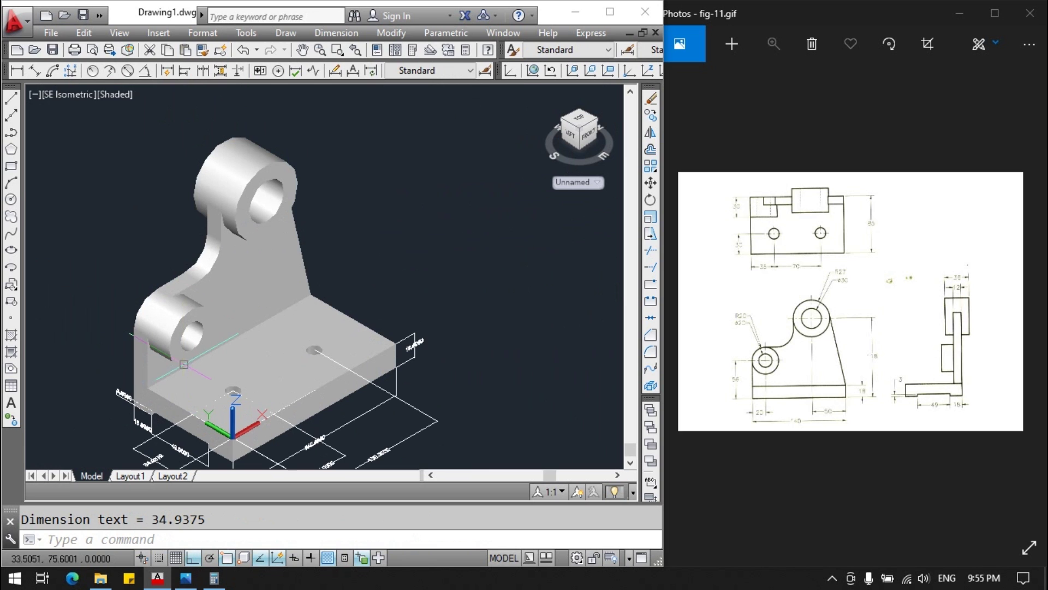
Reset the UCS to World, then set a 3-point UCS at the lower boss hole.
click(513, 72)
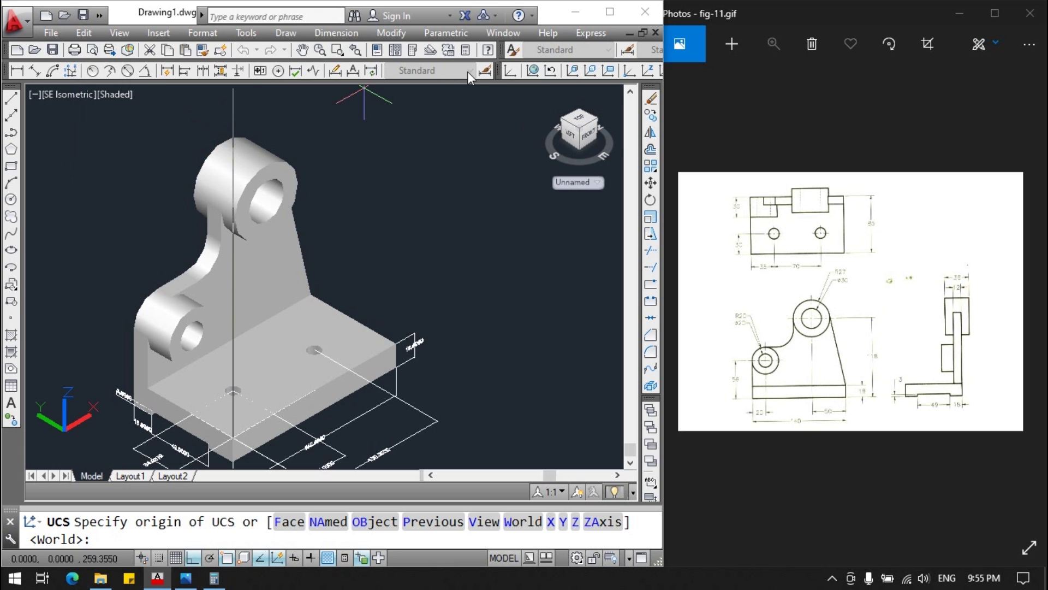
click(532, 71)
key(Return)
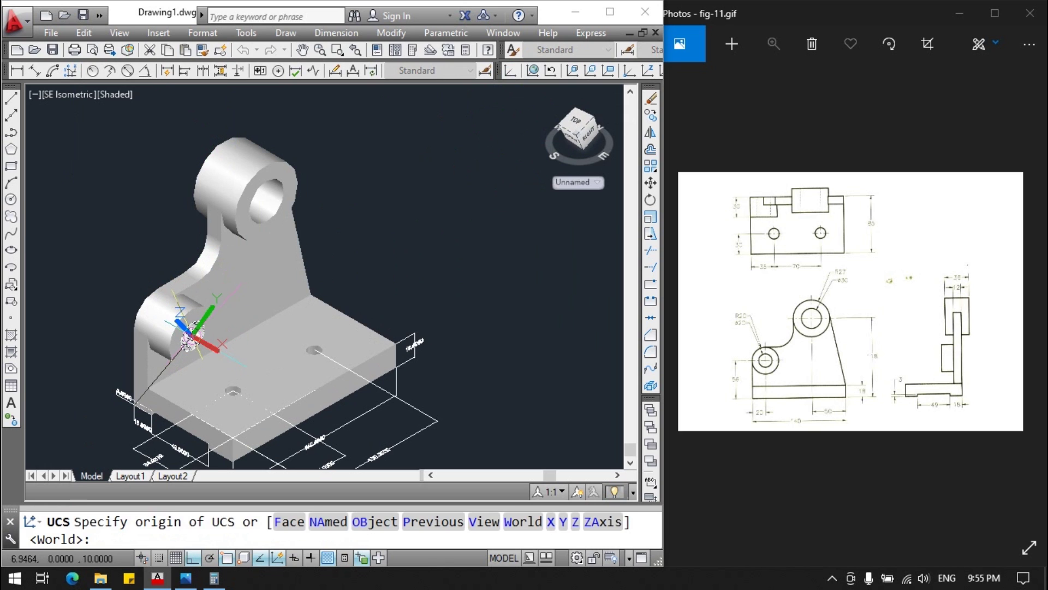
click(189, 337)
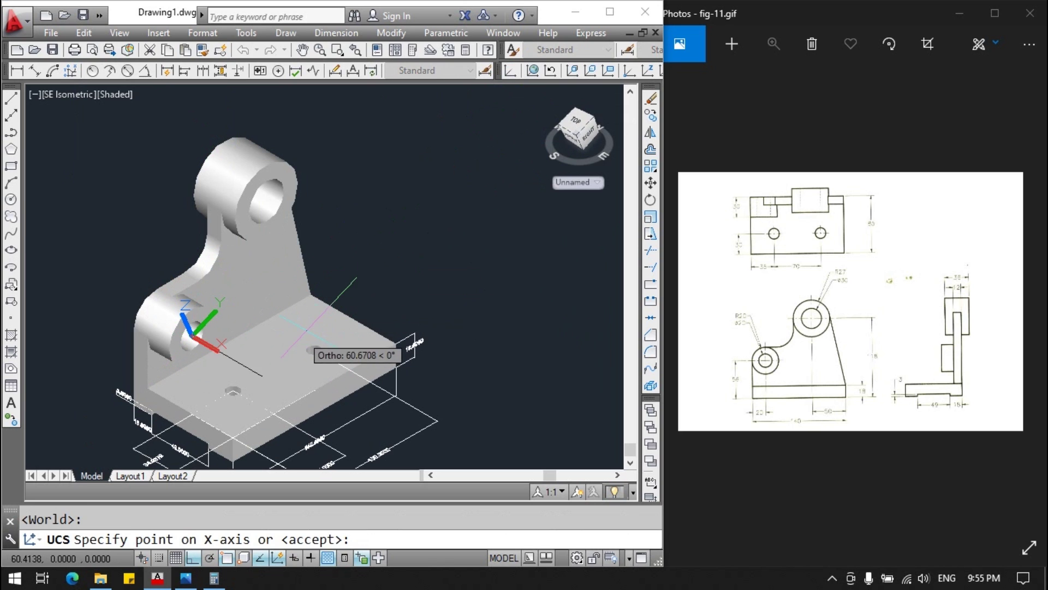
click(357, 268)
click(174, 188)
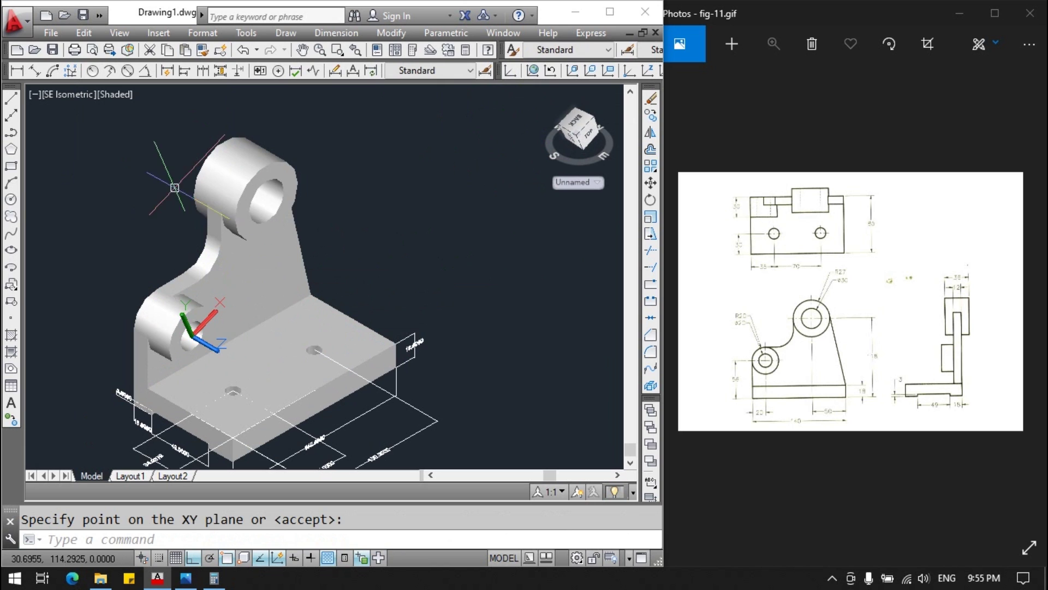
Try radius, QDIM and linear dimensions, then cancel and undo them.
click(93, 70)
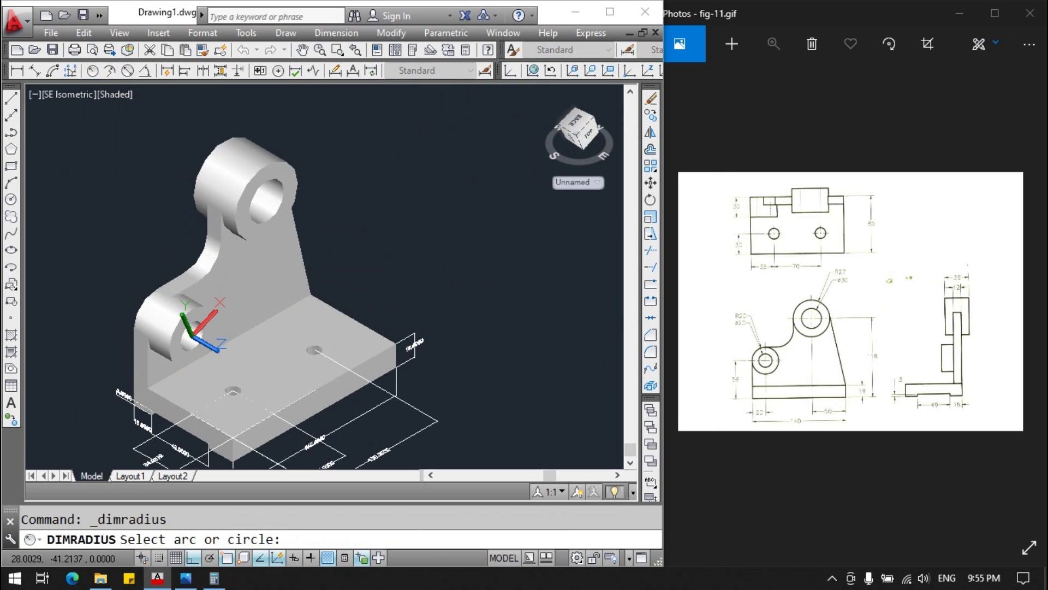
click(165, 72)
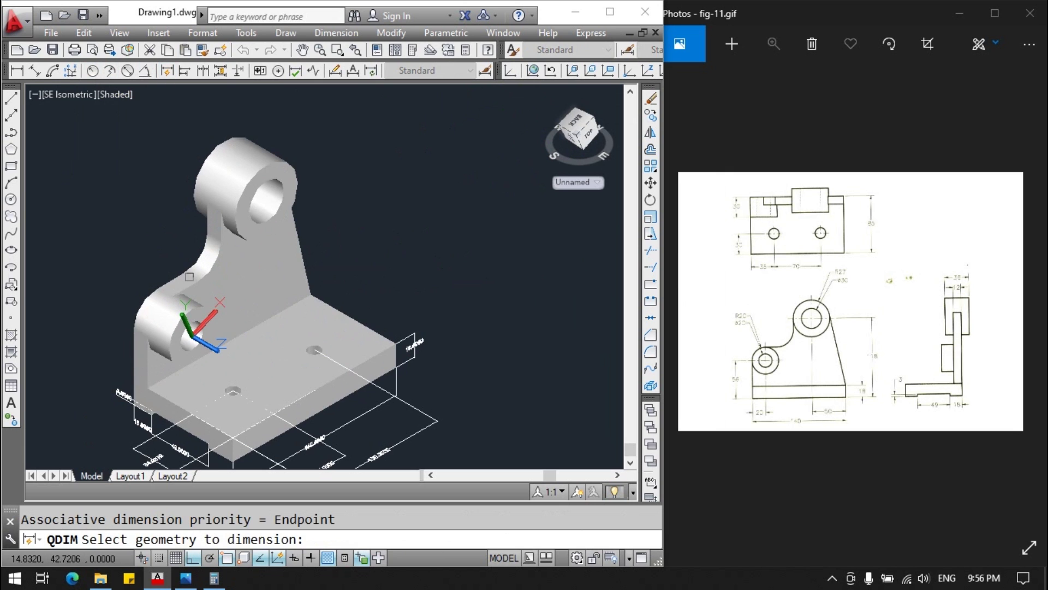
click(17, 70)
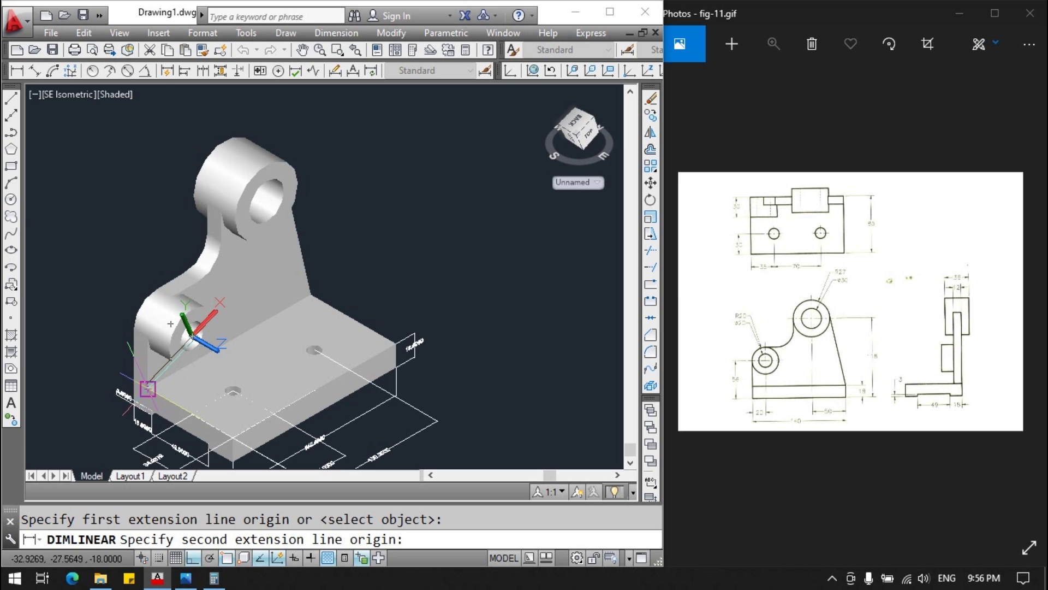
click(146, 390)
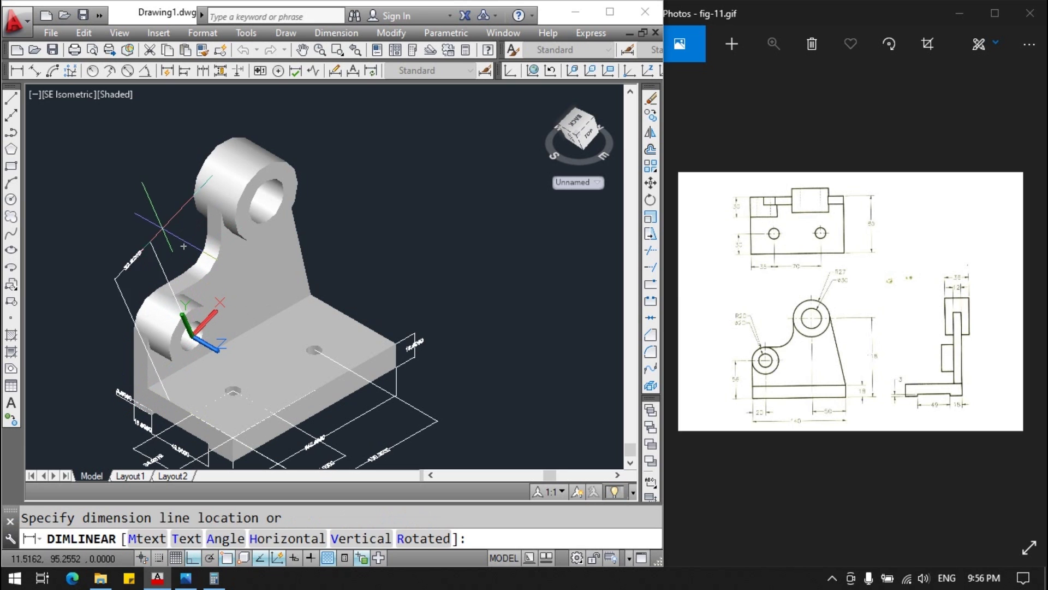
key(Escape)
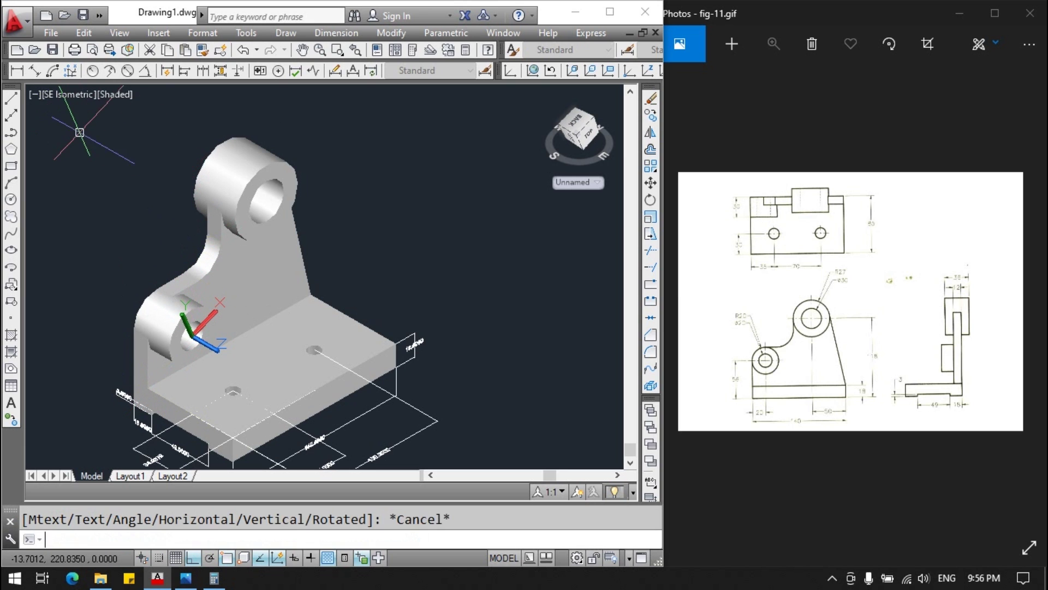
ctrl+click(182, 315)
key(ctrl+z)
key(ctrl+z)
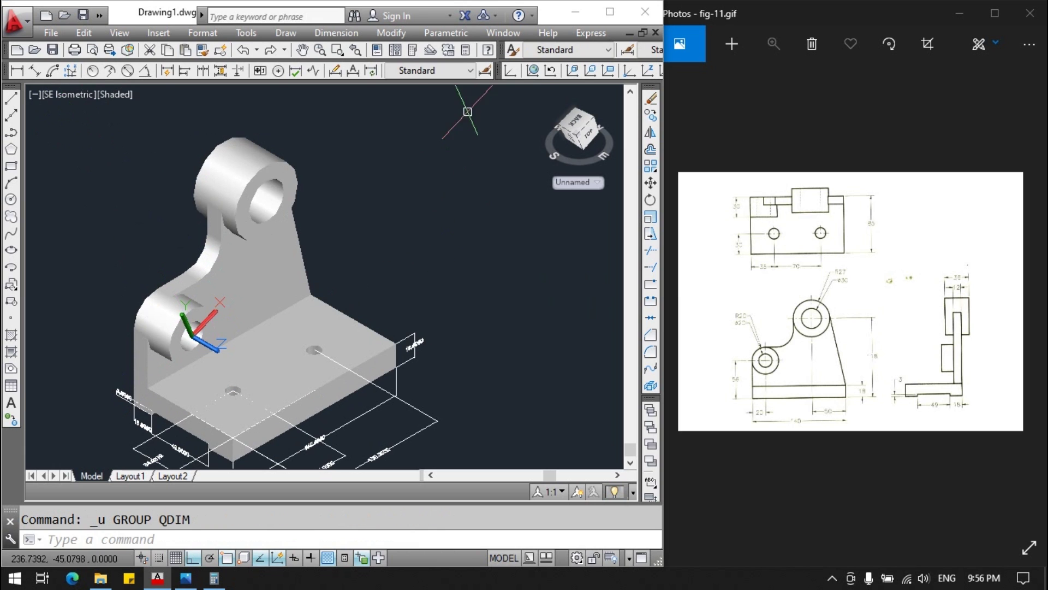
Reset the UCS to World, then align it to the boss face.
click(534, 71)
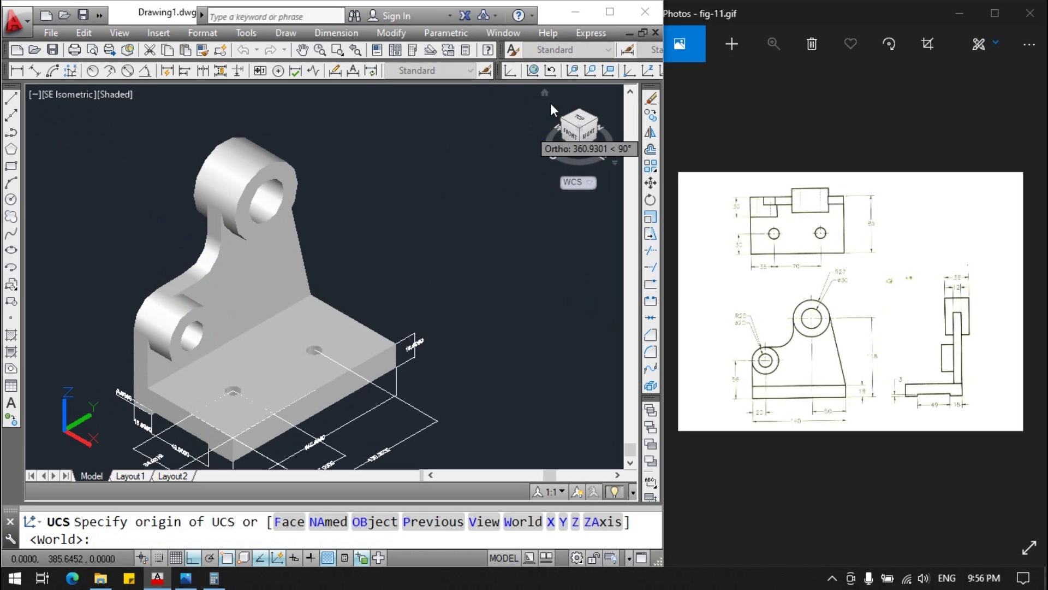
click(572, 71)
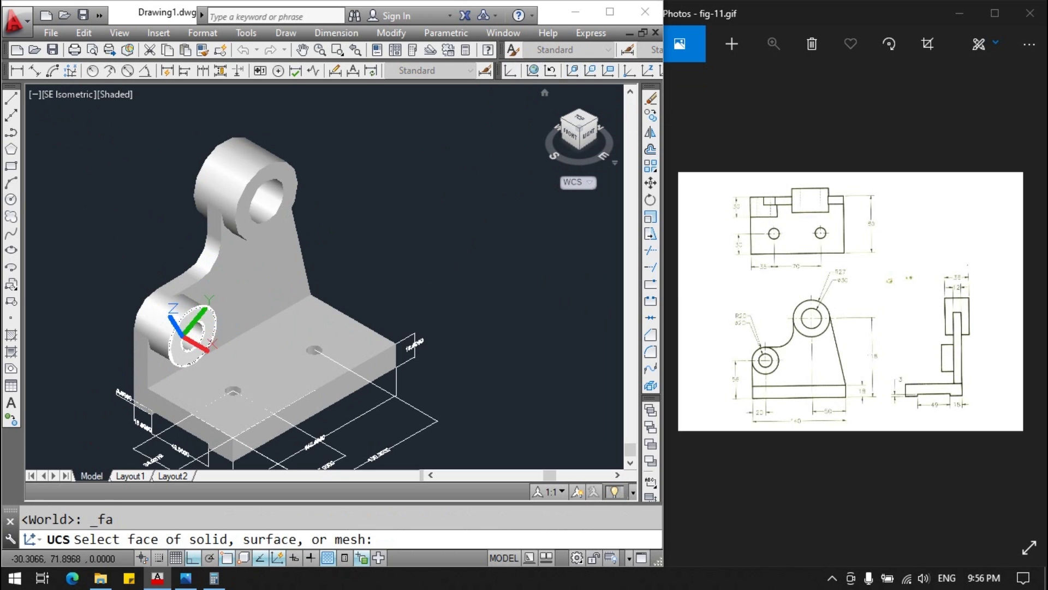
click(191, 335)
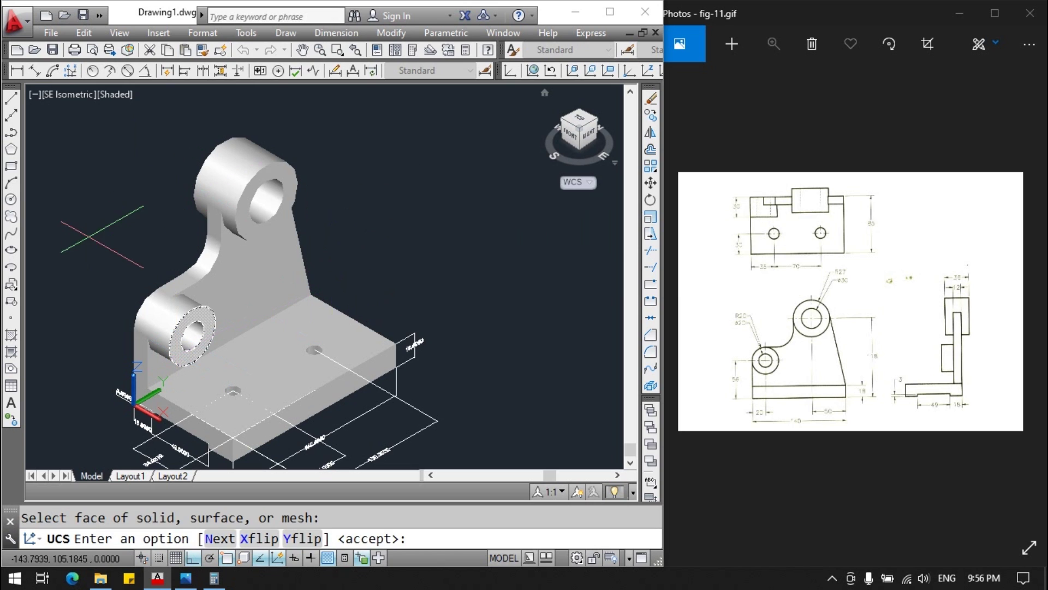
Abandon a linear dimension from the hole centre and cancel the UCS change.
click(21, 71)
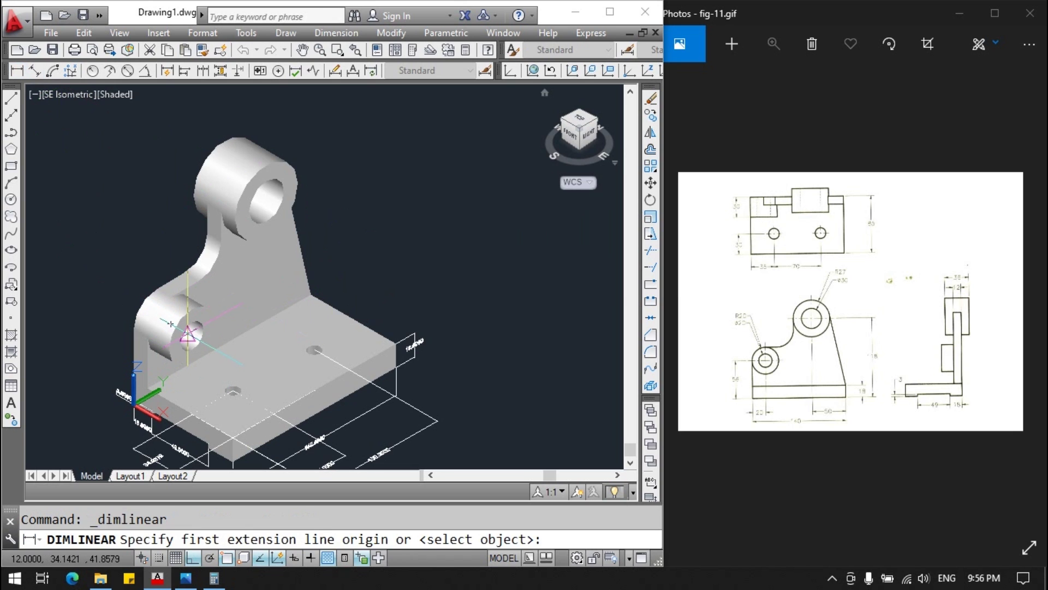
click(192, 335)
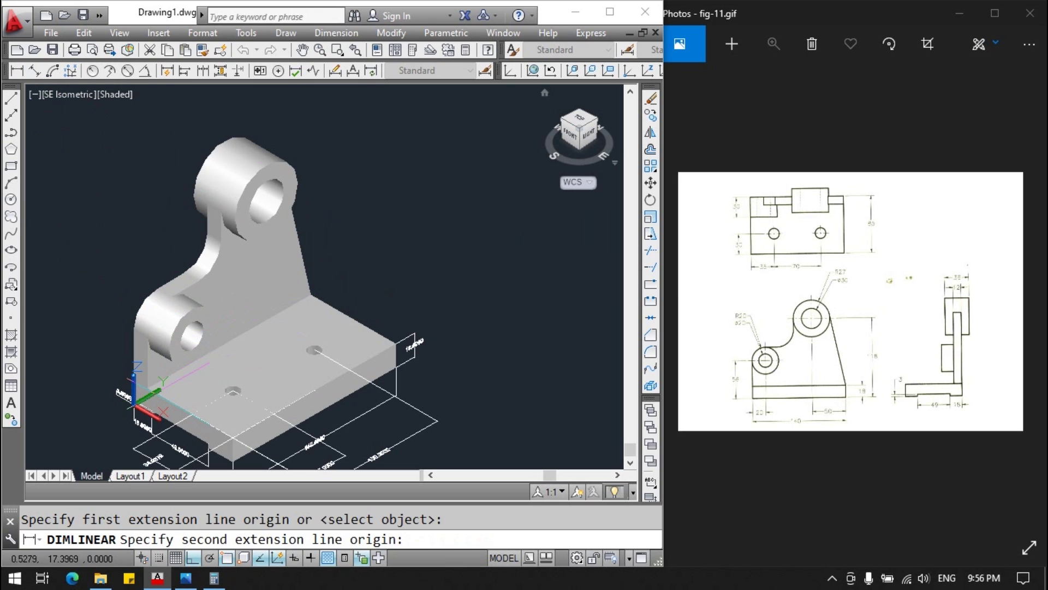
click(164, 381)
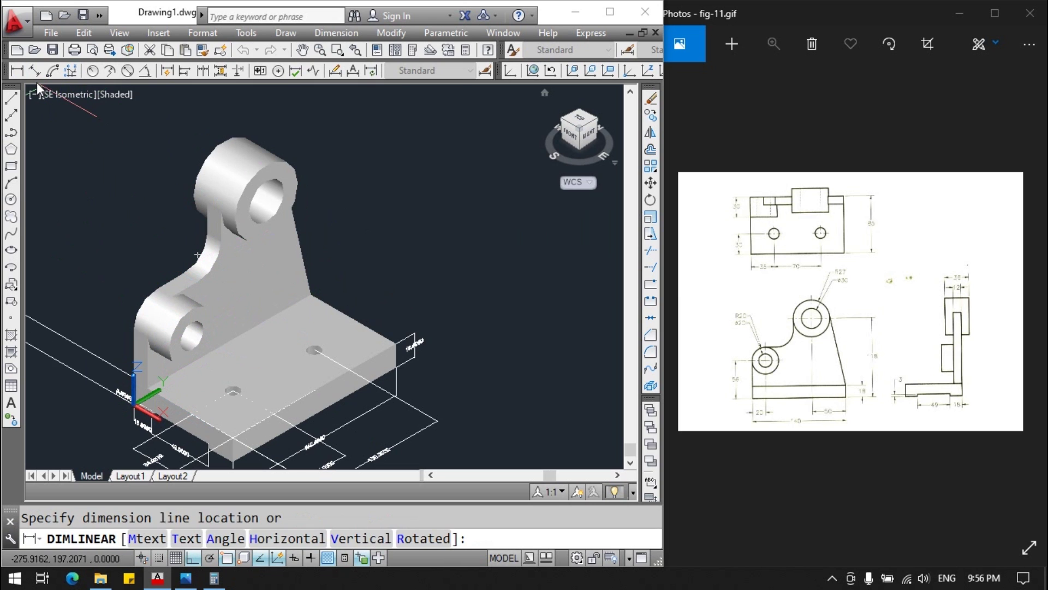
click(514, 71)
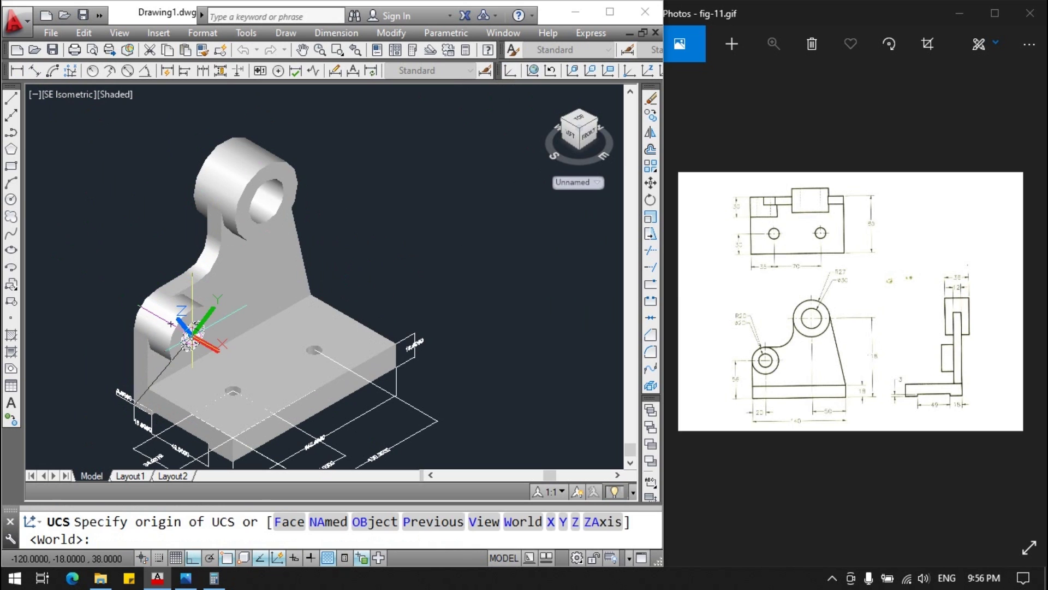
key(Escape)
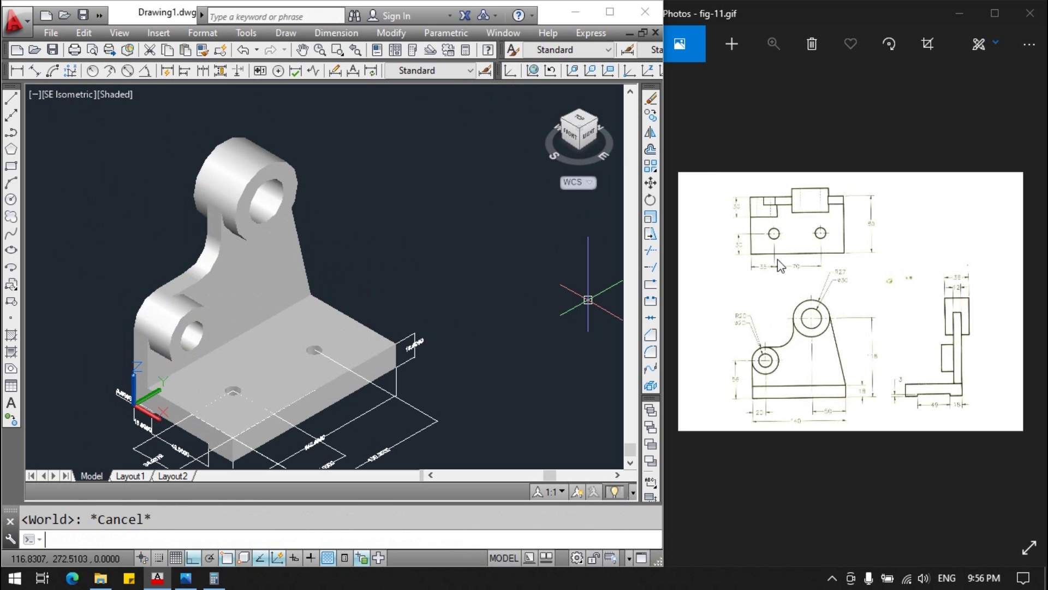
scroll(363, 328, down, 2)
scroll(377, 328, up, 2)
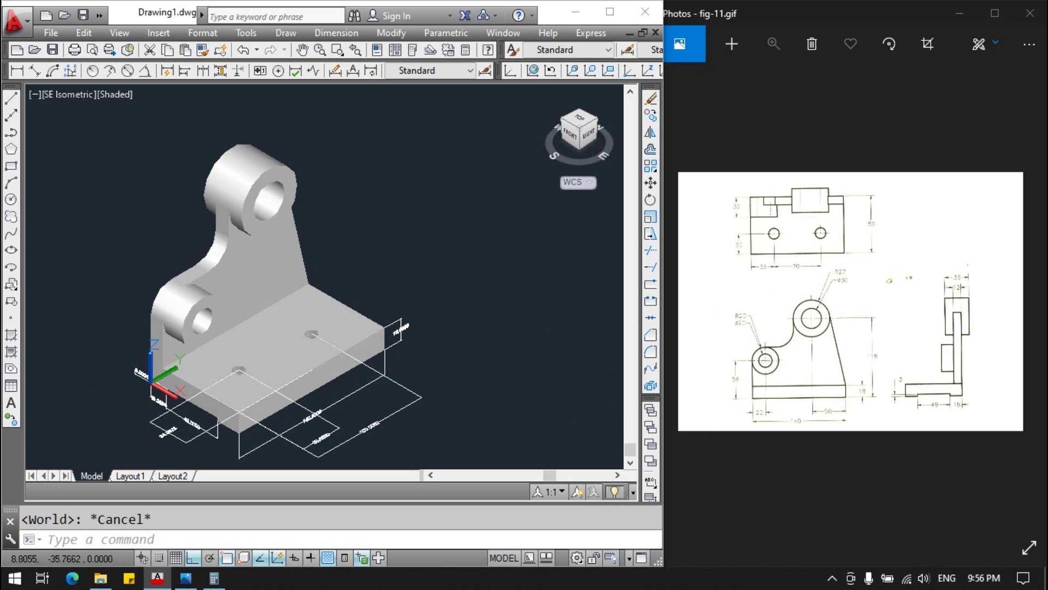
Align the UCS to the lower lug's front face.
click(510, 70)
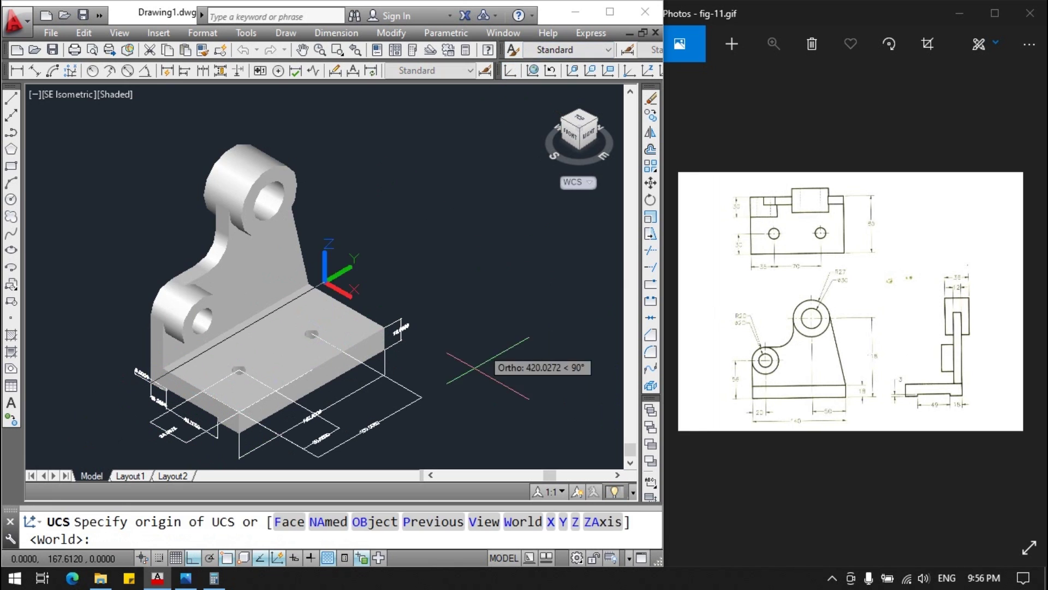
click(286, 525)
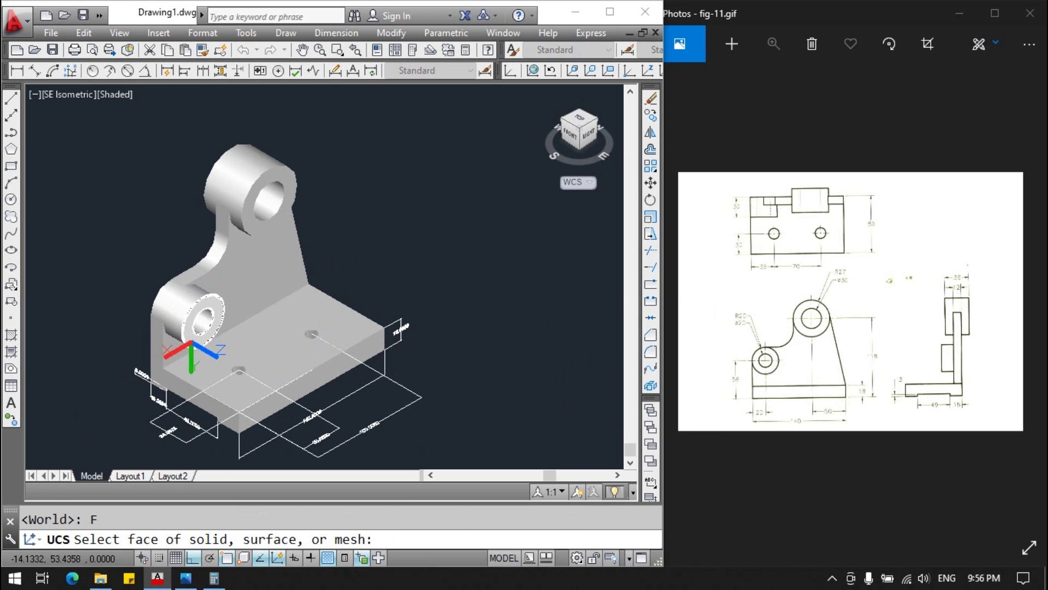
click(208, 317)
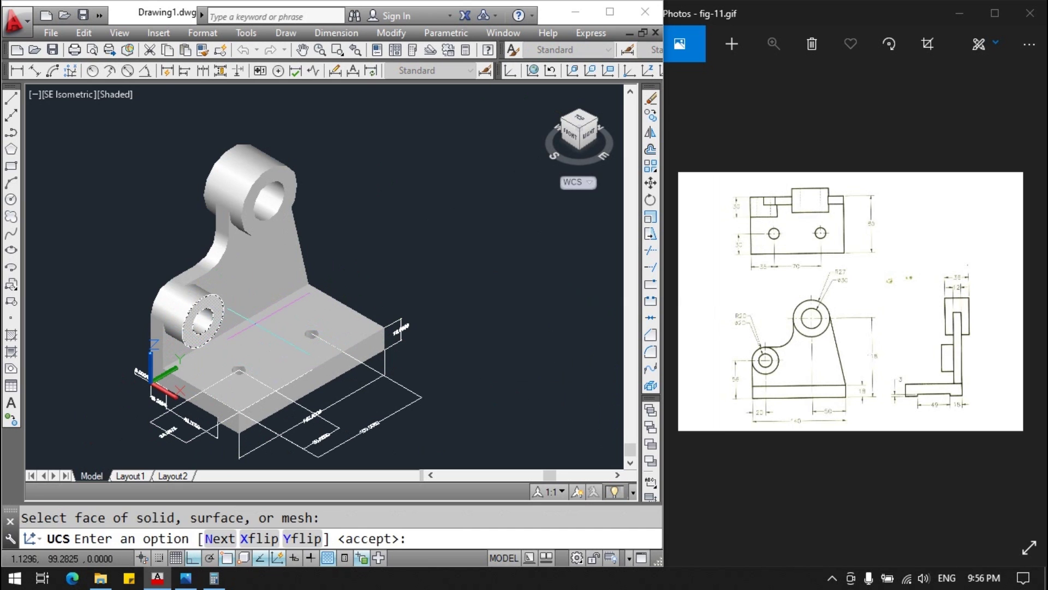
key(Return)
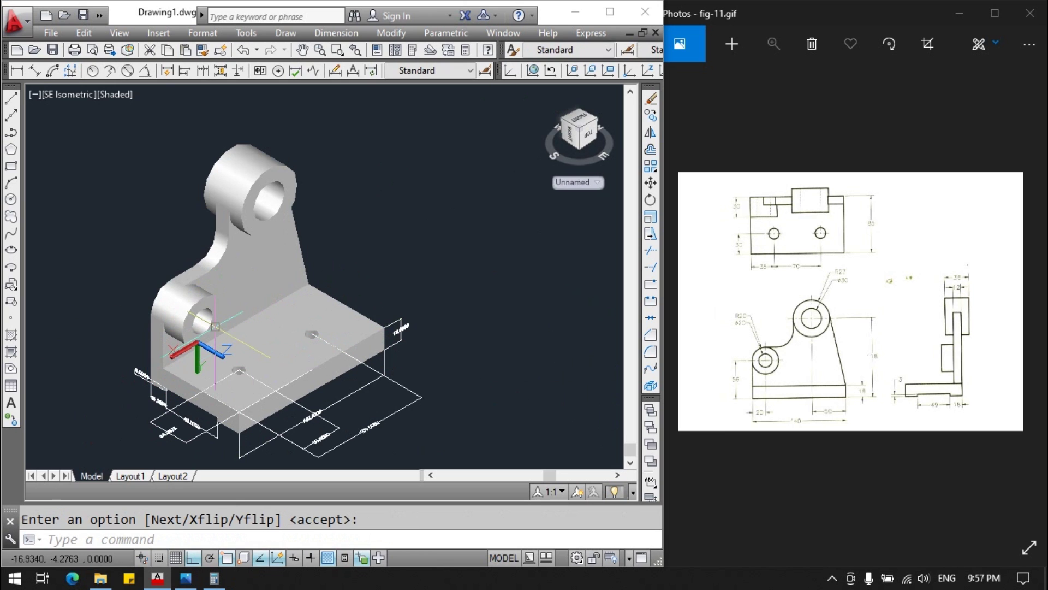
Dimension the lower boss with a 20 radius and a 20 hole diameter.
click(93, 71)
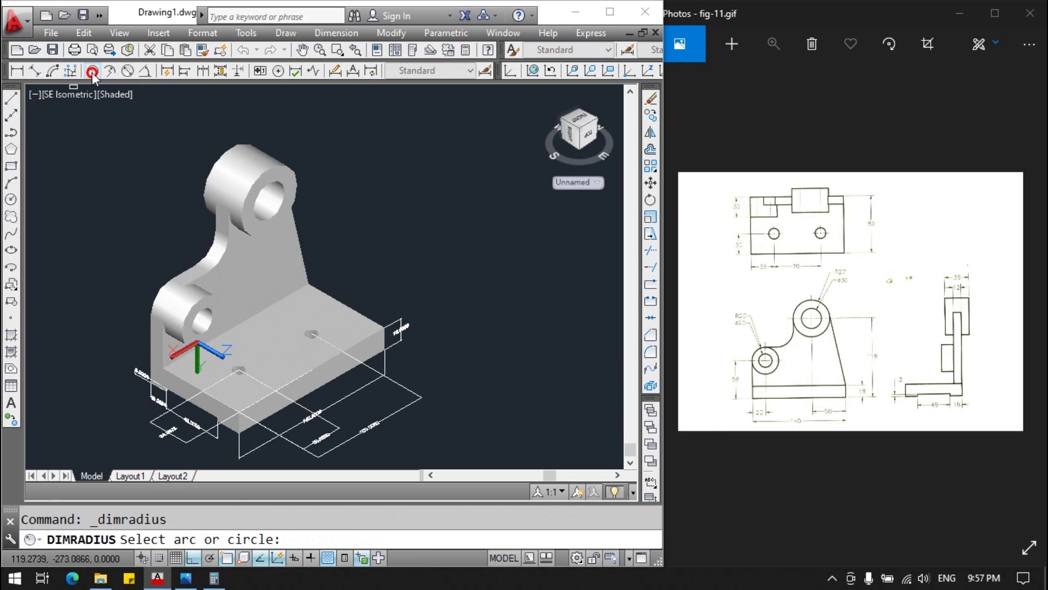
click(196, 304)
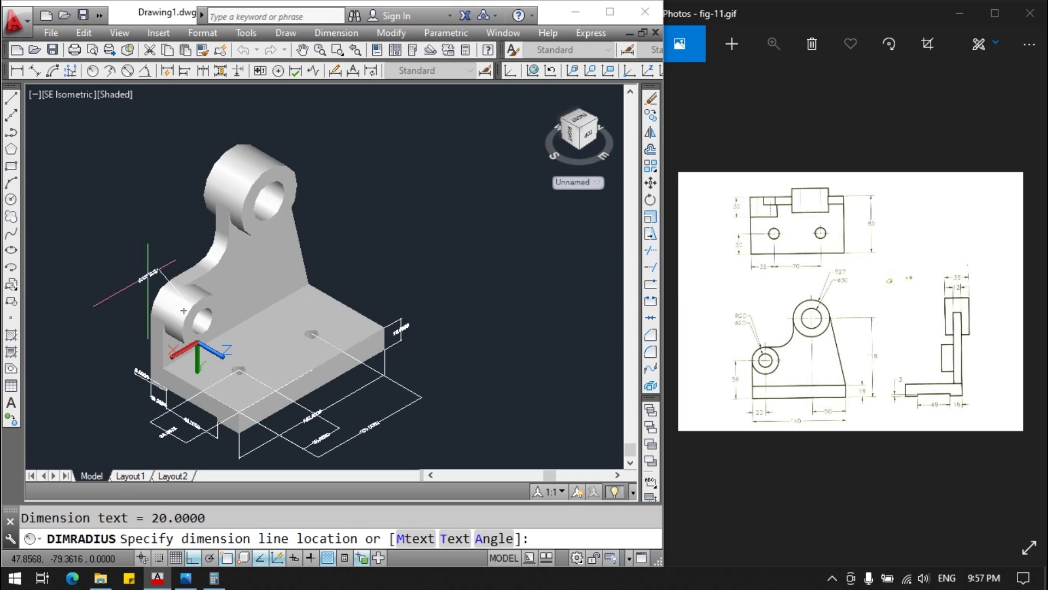
click(112, 255)
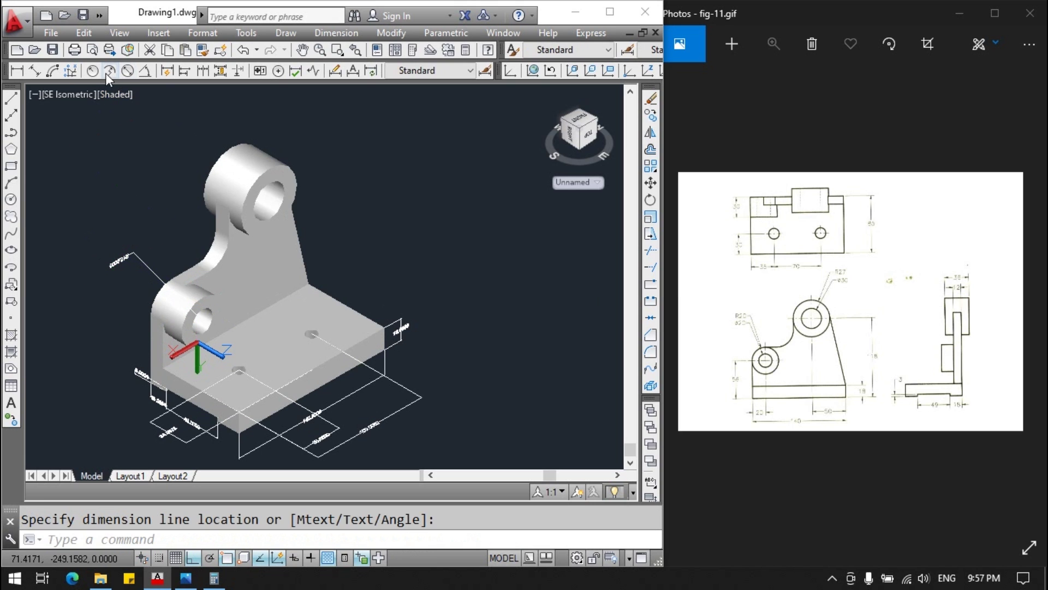
click(112, 71)
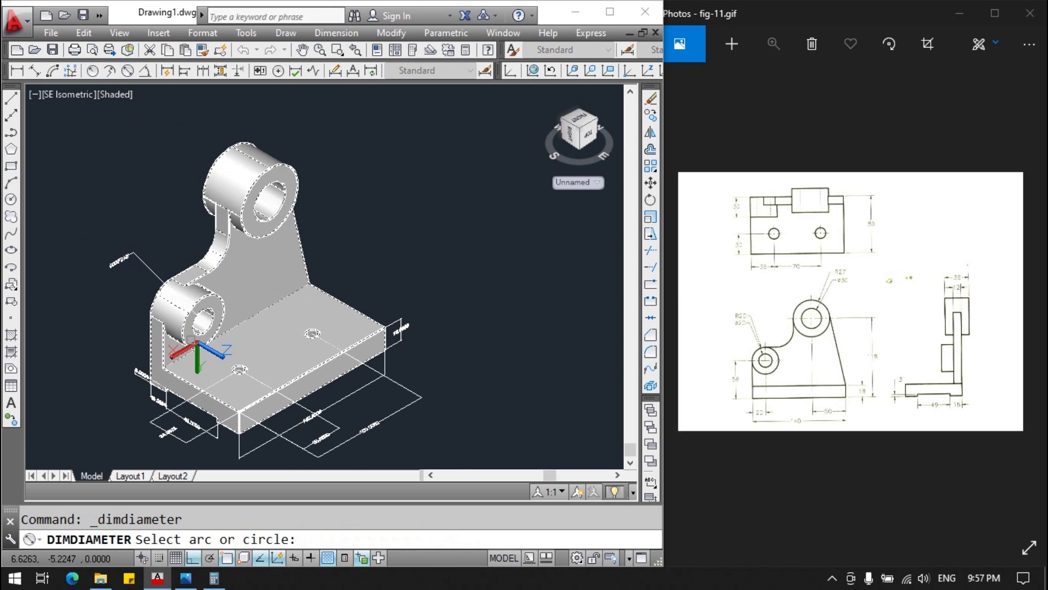
scroll(194, 315, up, 2)
scroll(195, 311, up, 2)
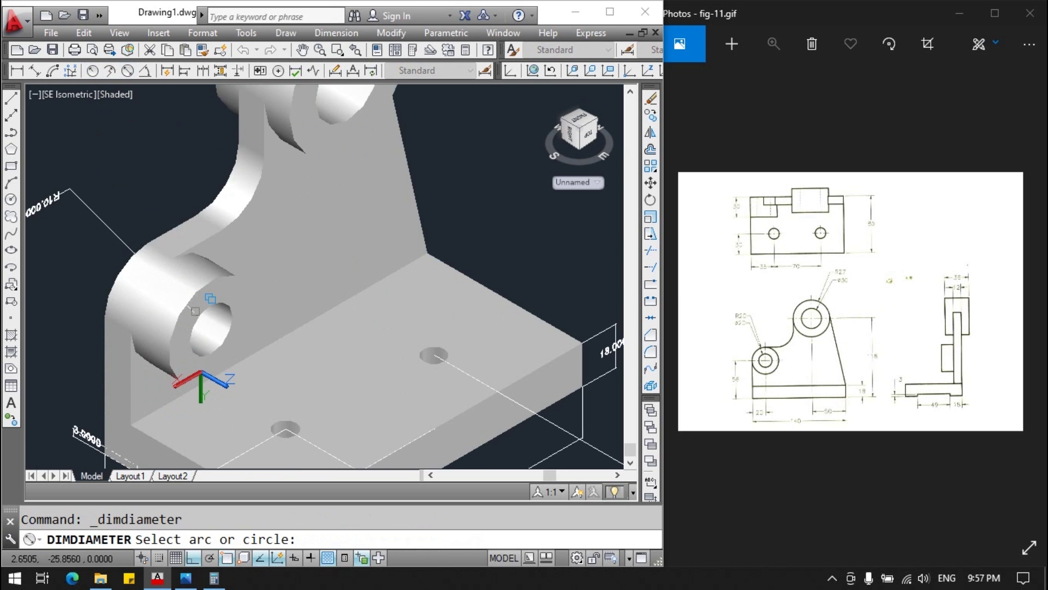
scroll(205, 306, down, 3)
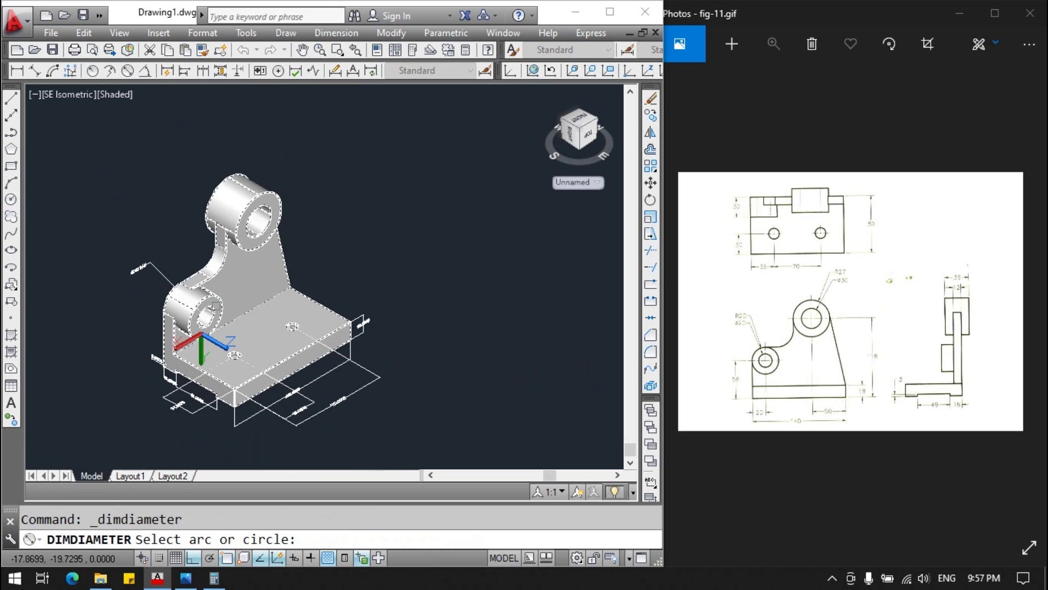
click(216, 306)
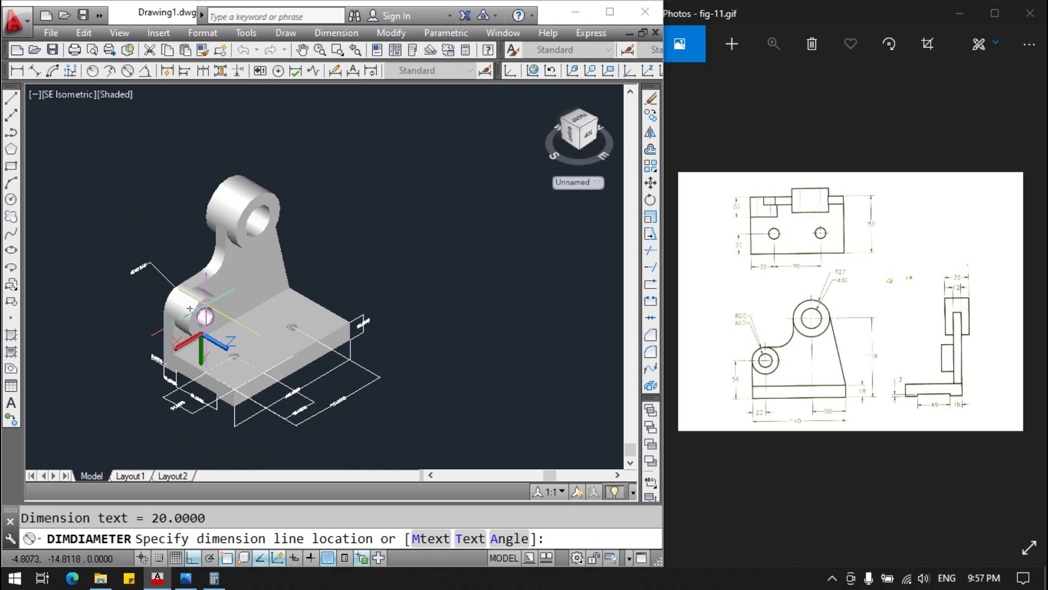
click(137, 295)
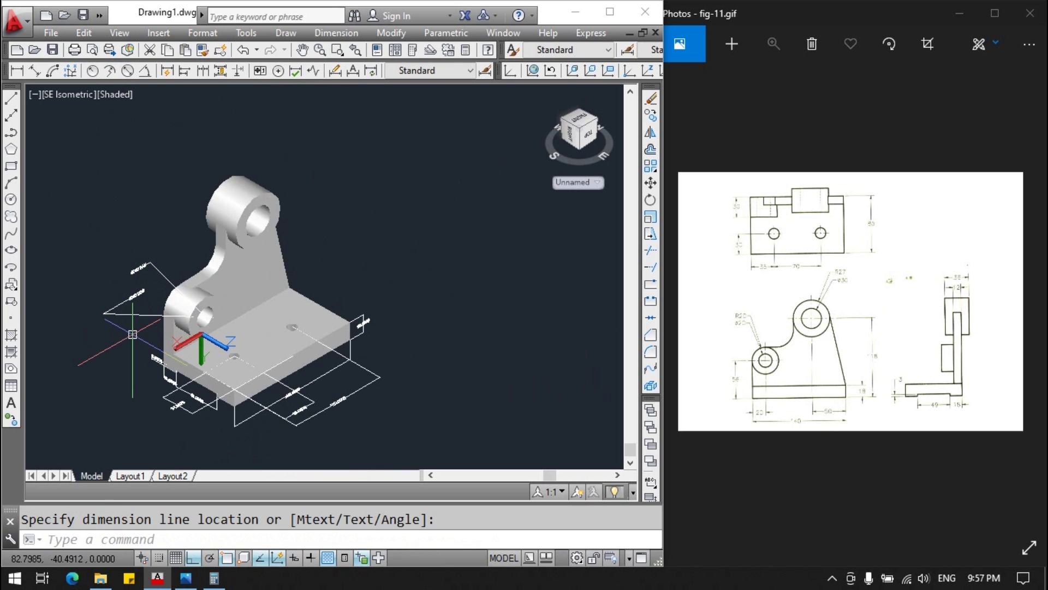
Add a 20 linear dimension beside the lower boss.
click(14, 72)
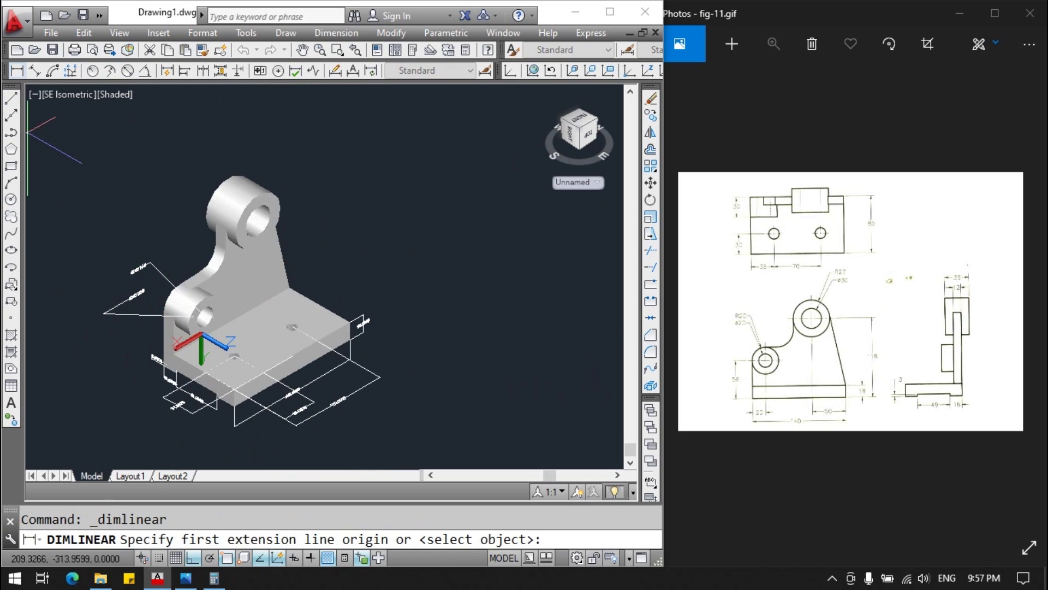
click(207, 320)
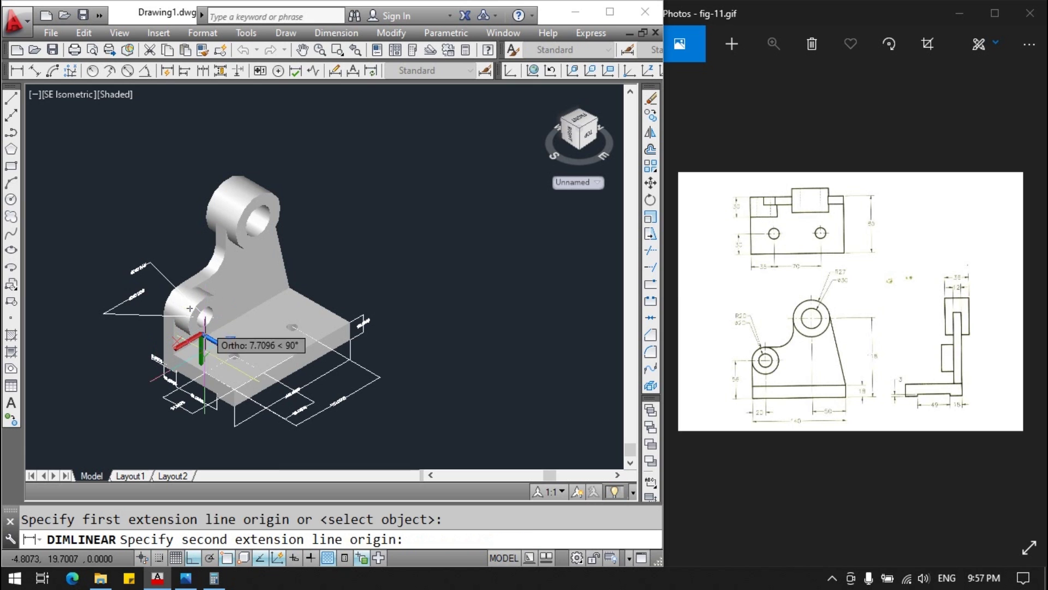
click(175, 352)
click(207, 228)
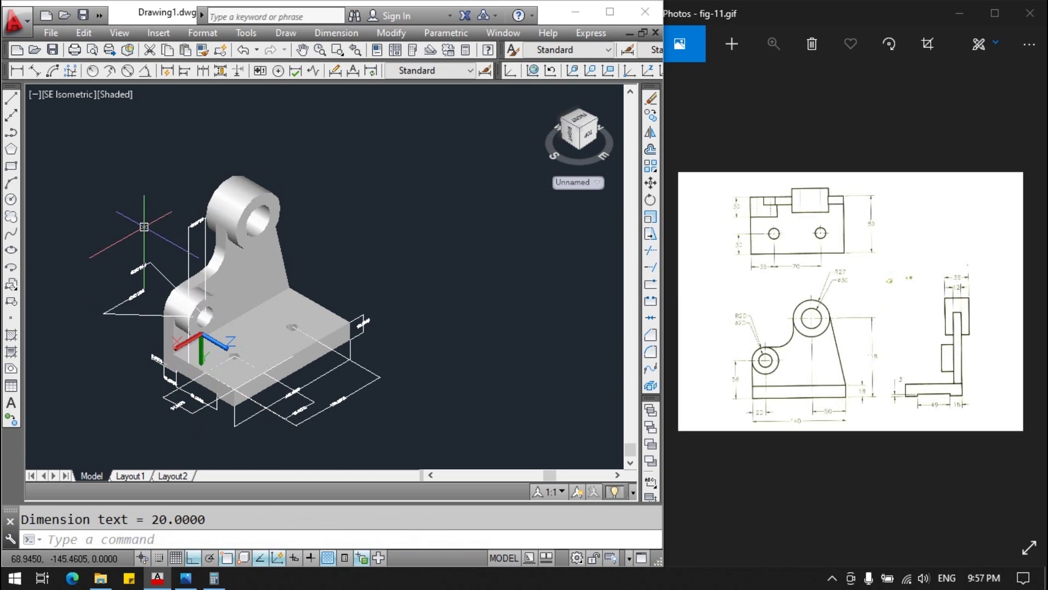
key(Return)
click(23, 71)
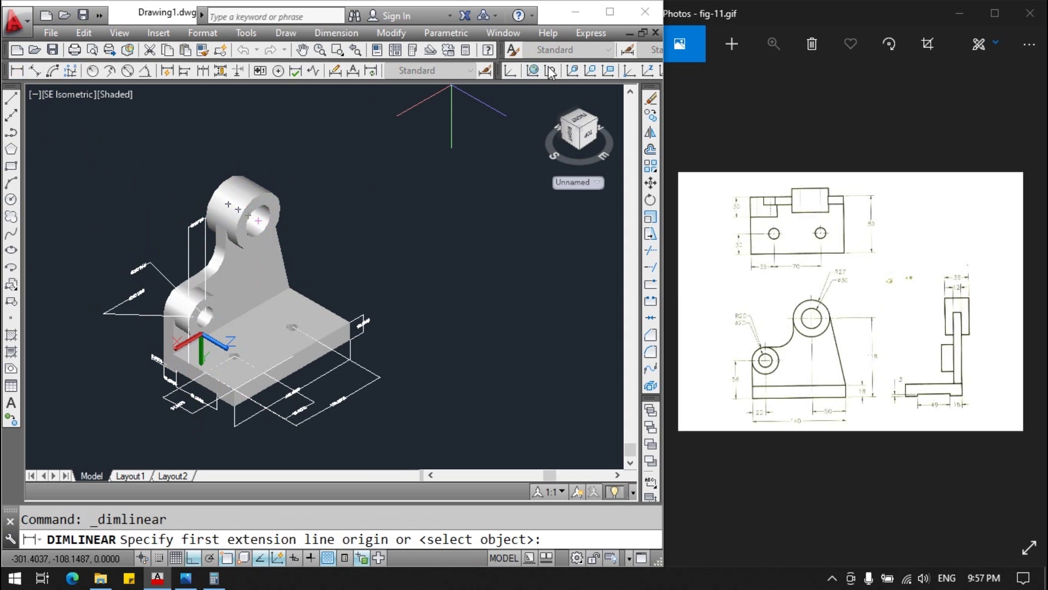
Align the UCS to the upper boss face and add the 50 linear height dimension from its centre.
click(572, 71)
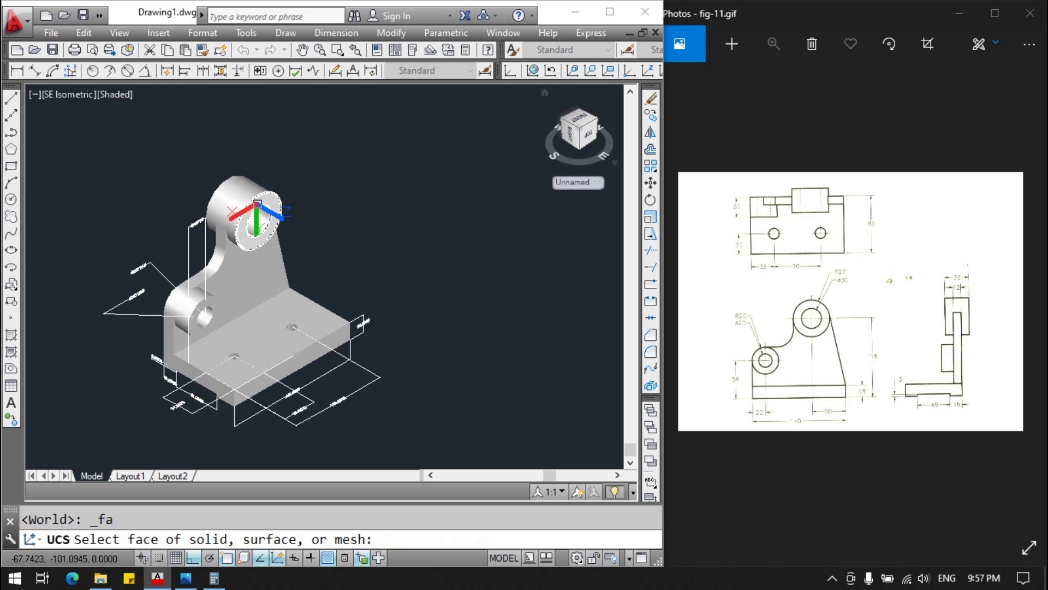
click(264, 203)
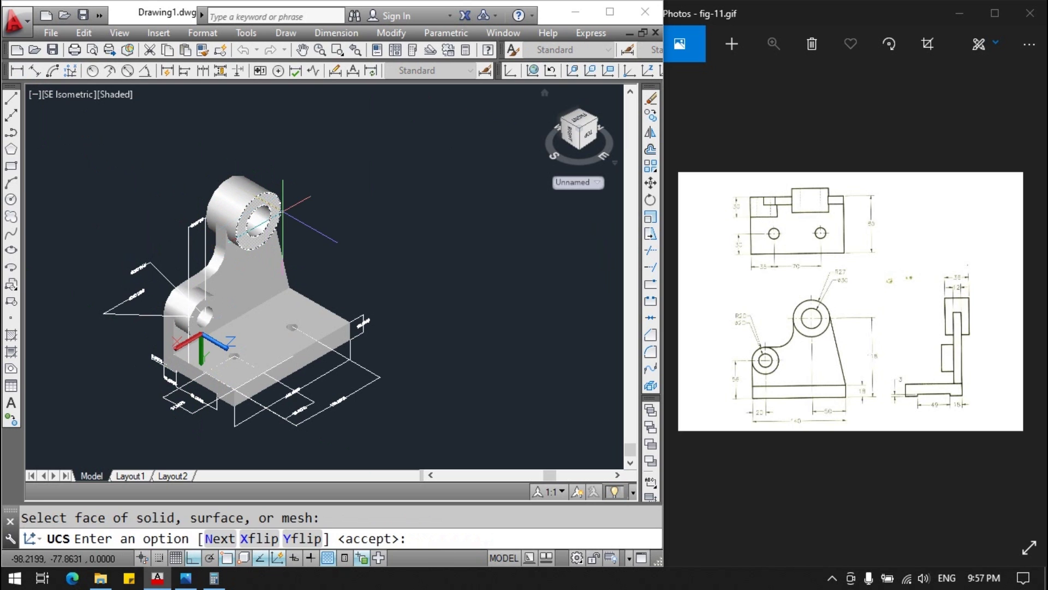
key(Return)
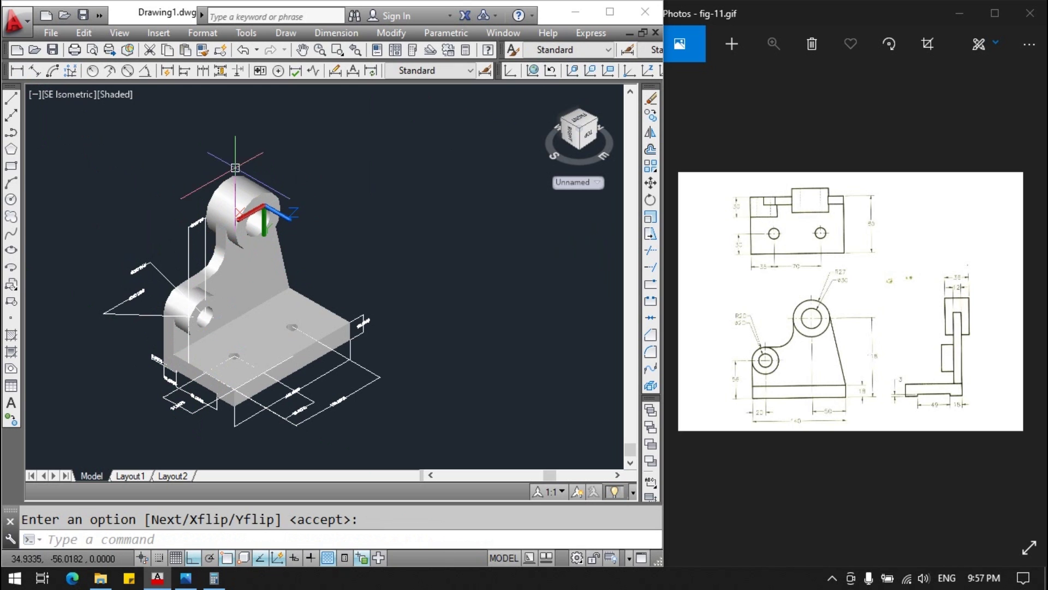
click(19, 72)
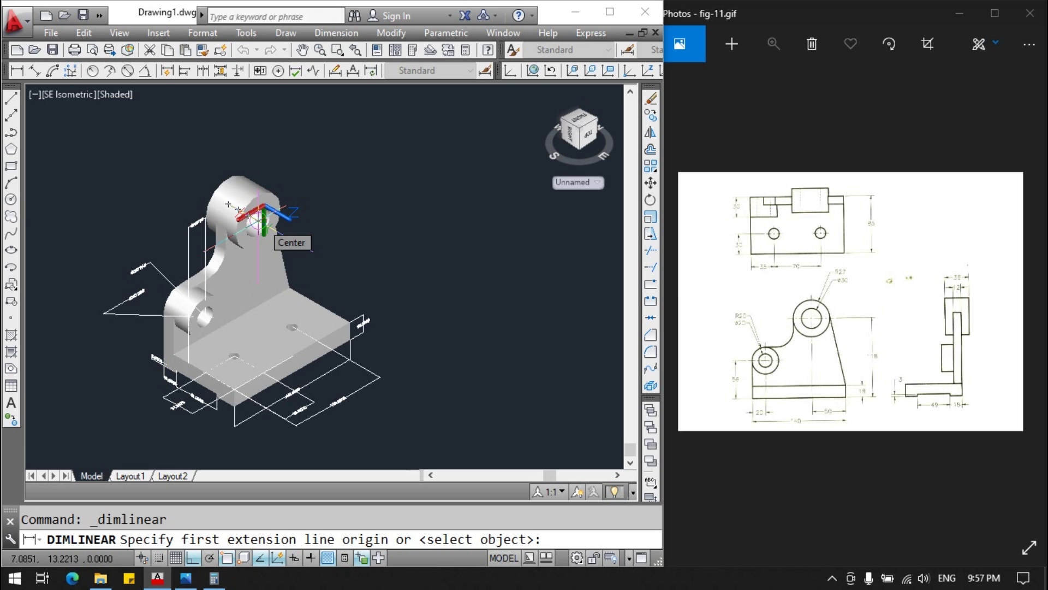
click(268, 232)
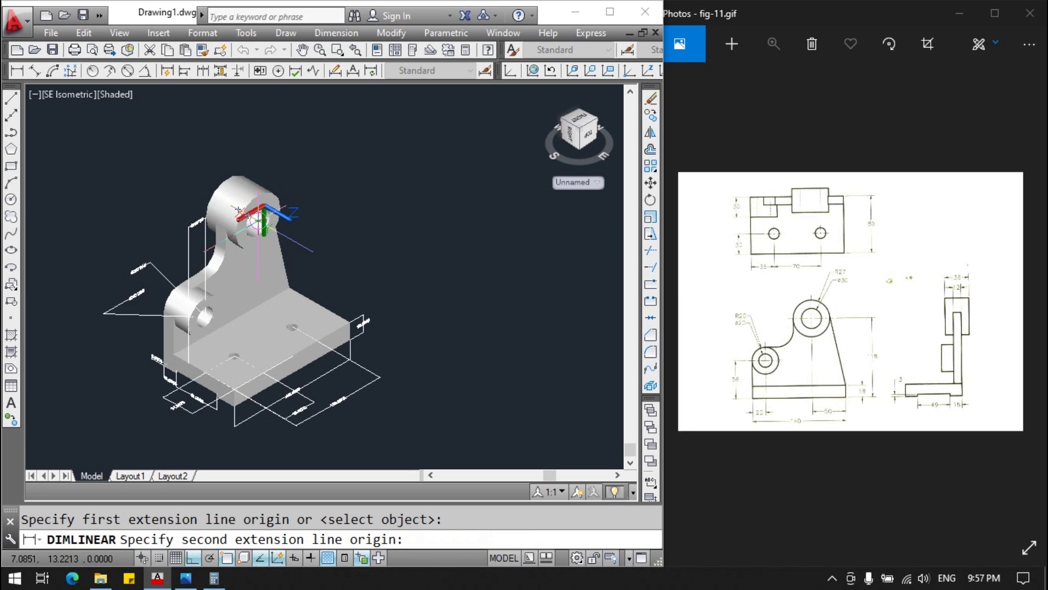
click(289, 286)
click(294, 140)
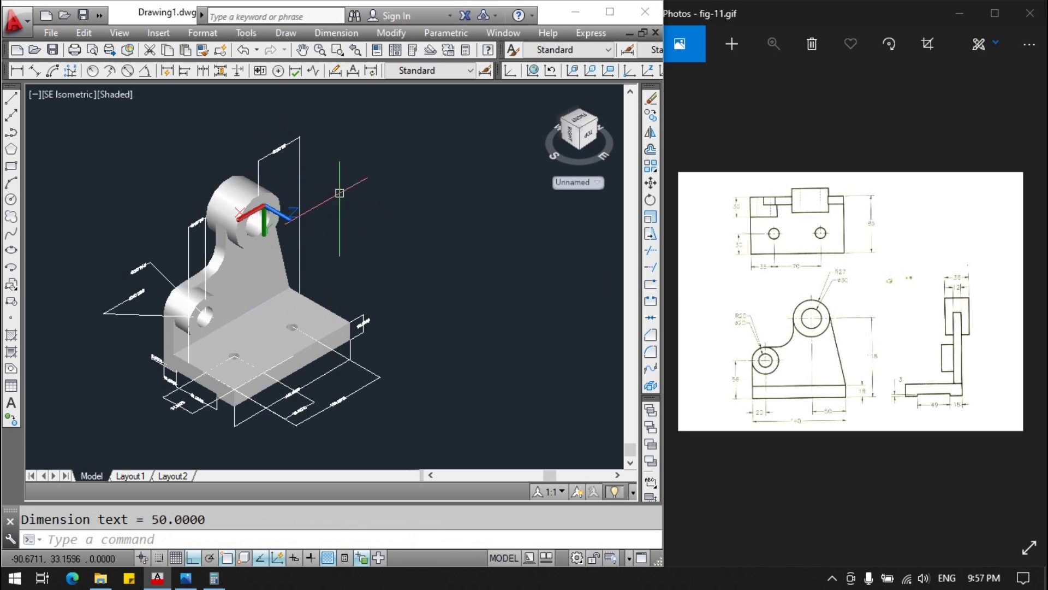
Add the 27 radius and 30 hole diameter dimensions to the upper boss, then restore the World UCS.
click(91, 72)
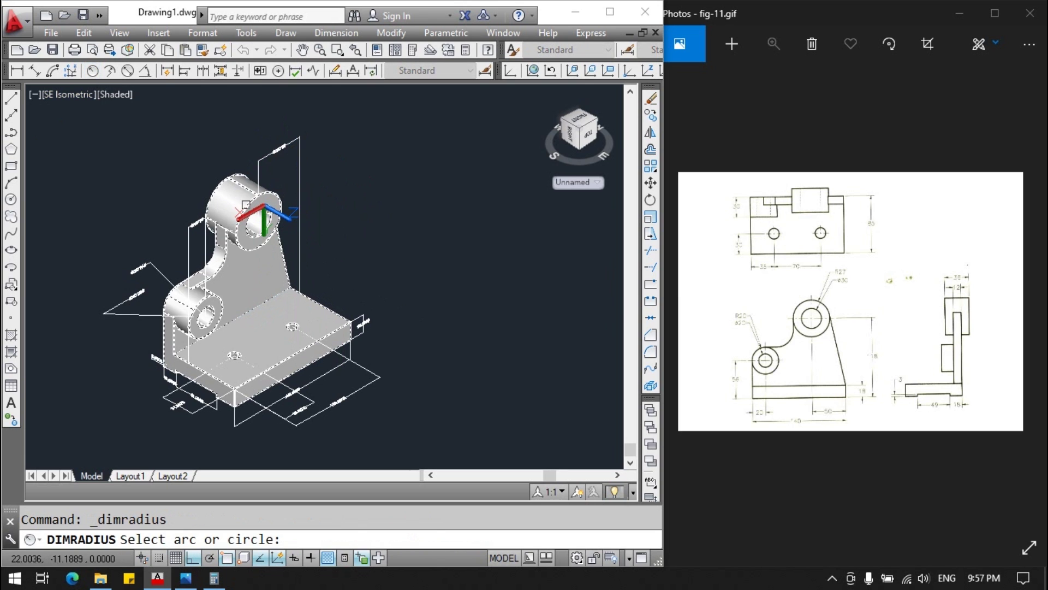
click(247, 208)
click(312, 160)
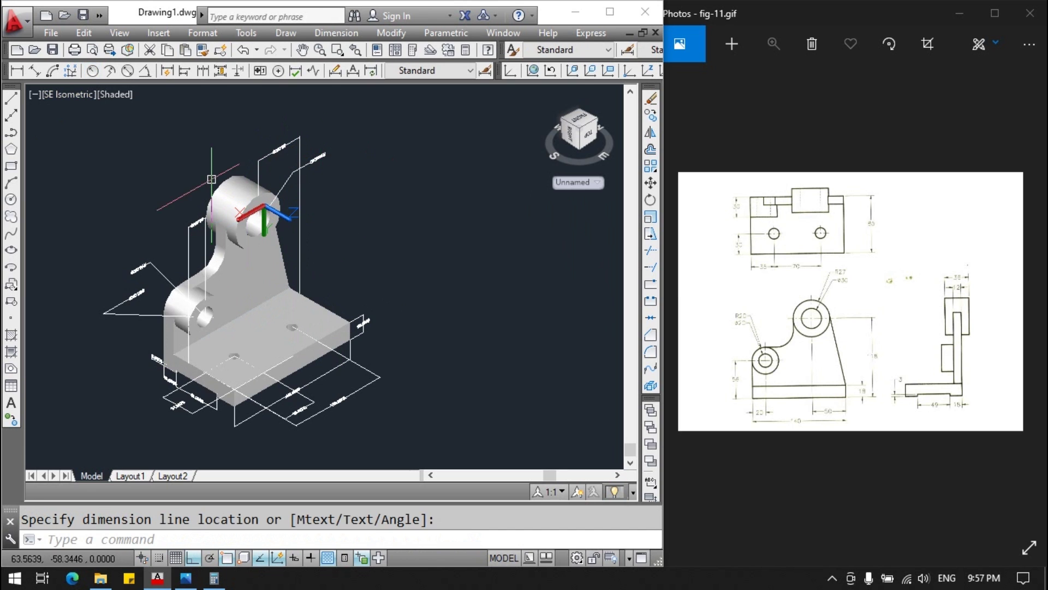
click(127, 71)
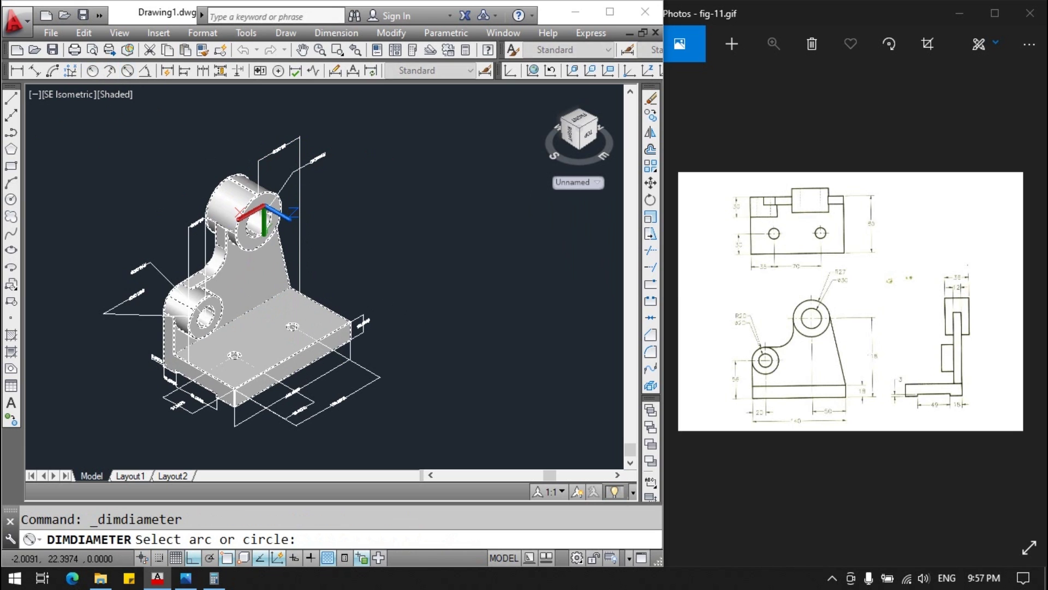
click(254, 235)
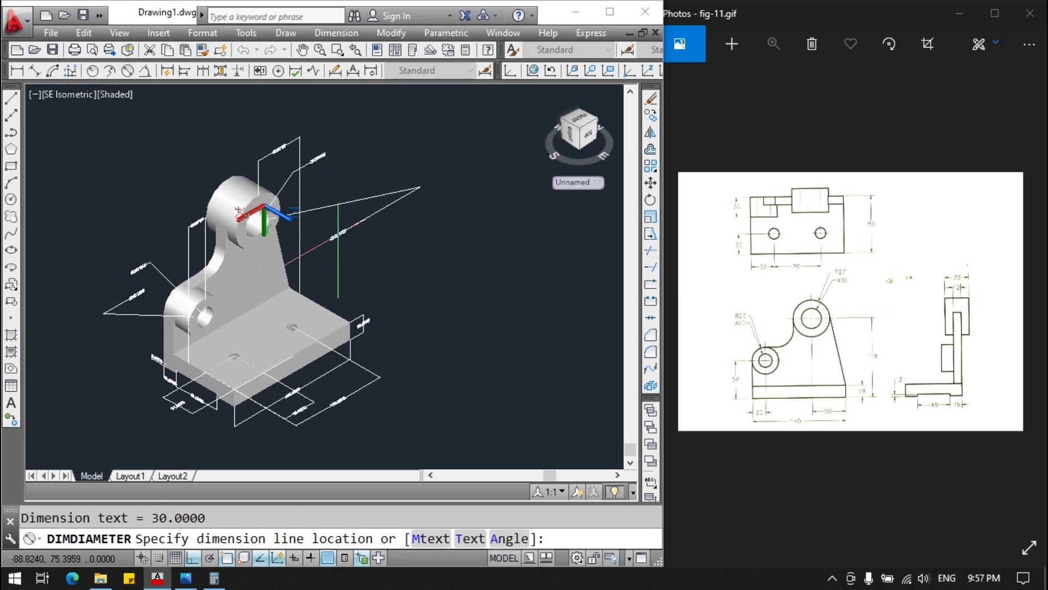
click(185, 176)
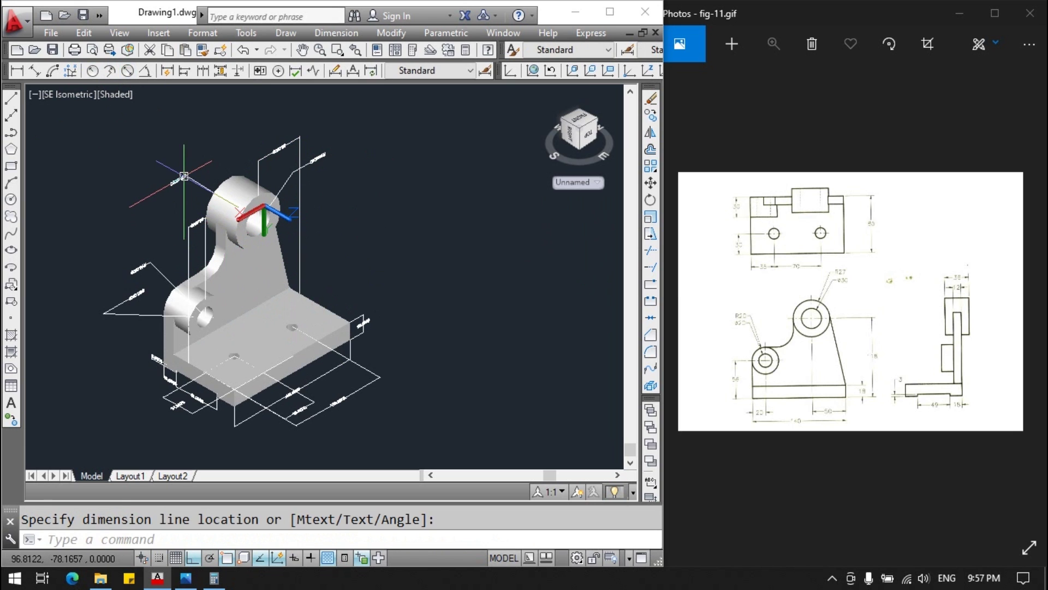
mouse_move(584, 143)
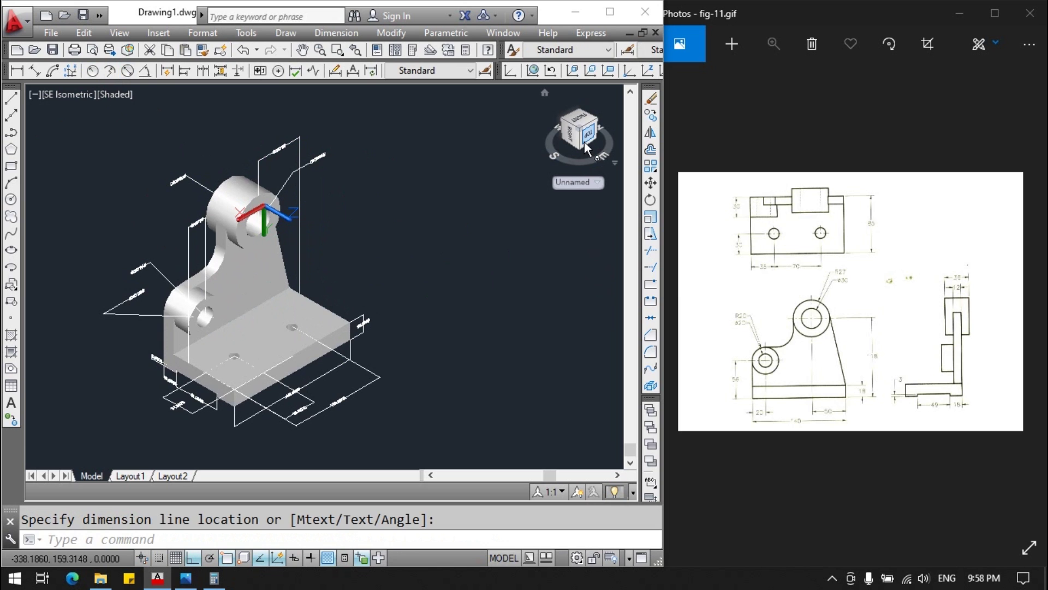
click(535, 72)
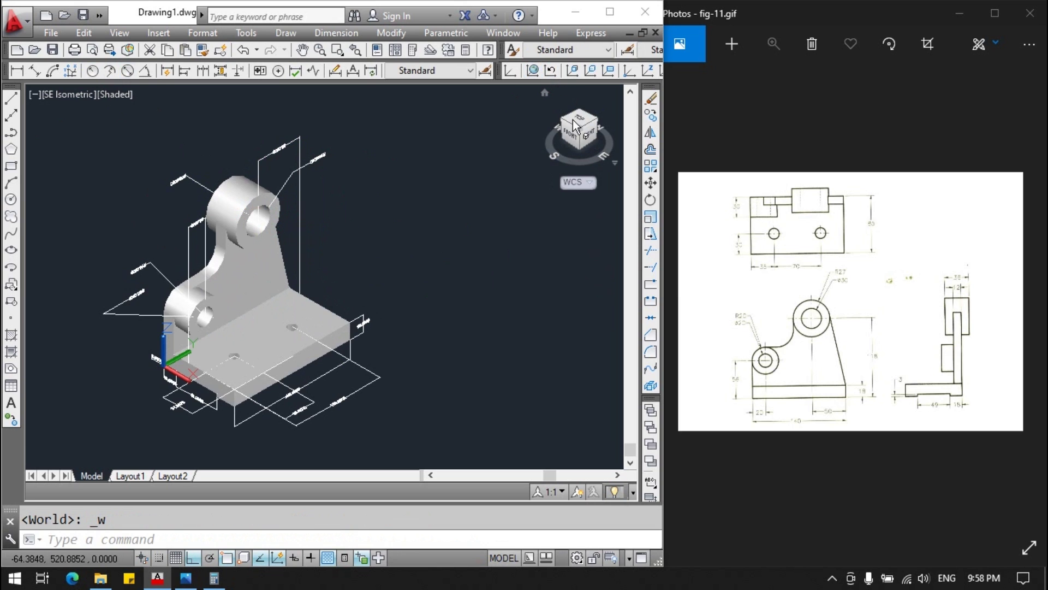
click(579, 130)
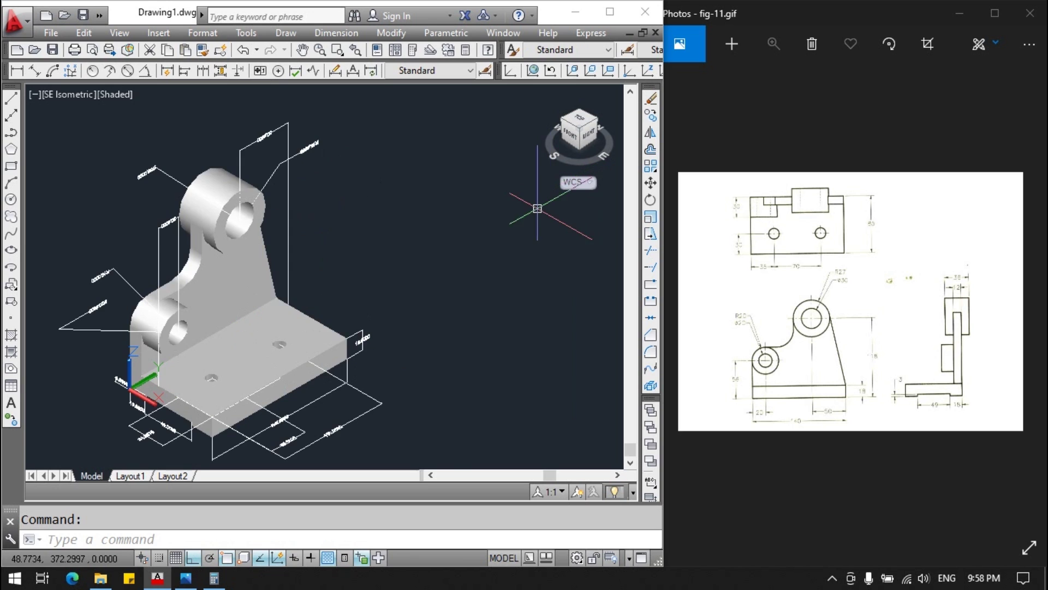